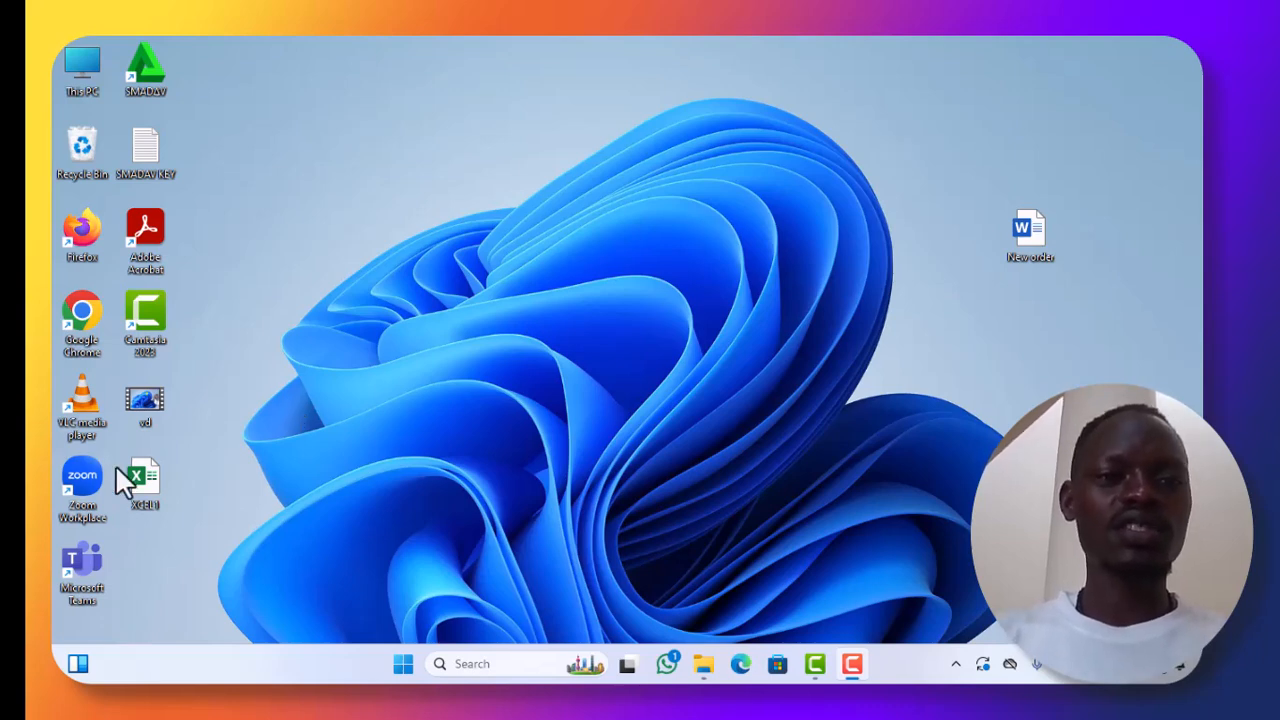
Open the XCEL1 workbook from the desktop
{"action": "double_click", "coordinate": [137, 488]}
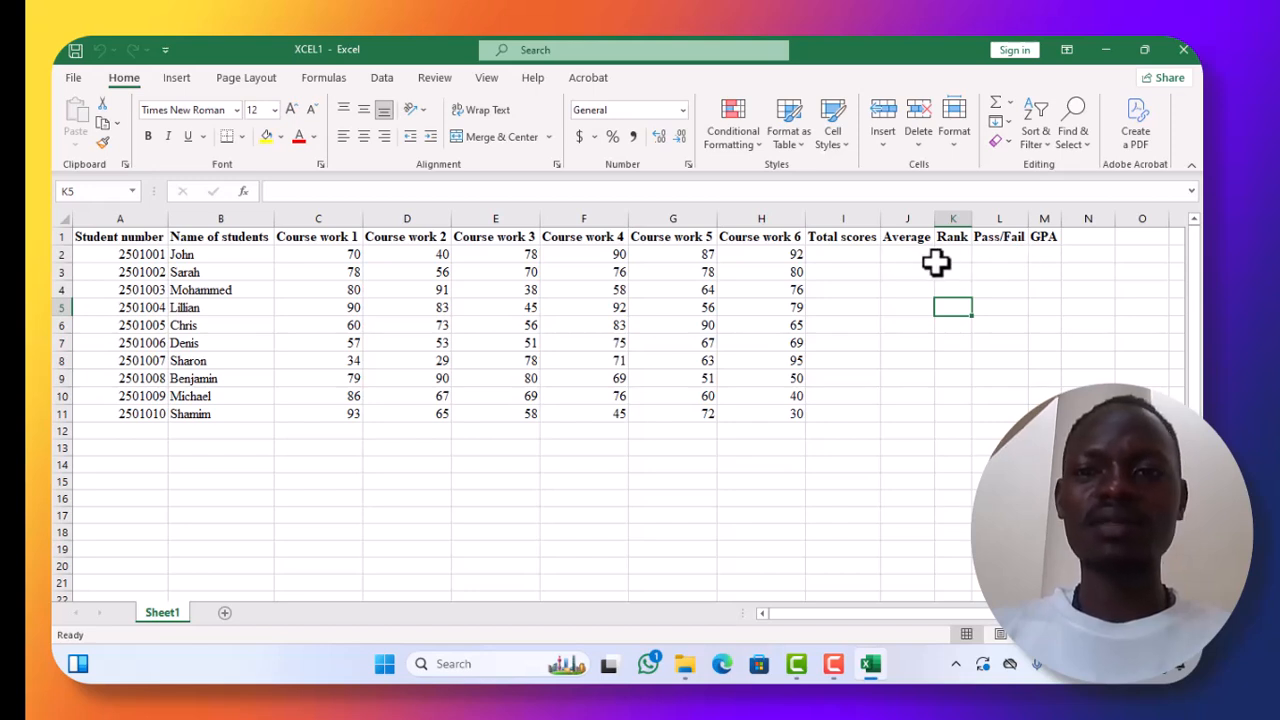
Calculate the Total scores column with =sum(C2:H2) in I2 and fill the formula down to I11
{"action": "left_click", "coordinate": [822, 257]}
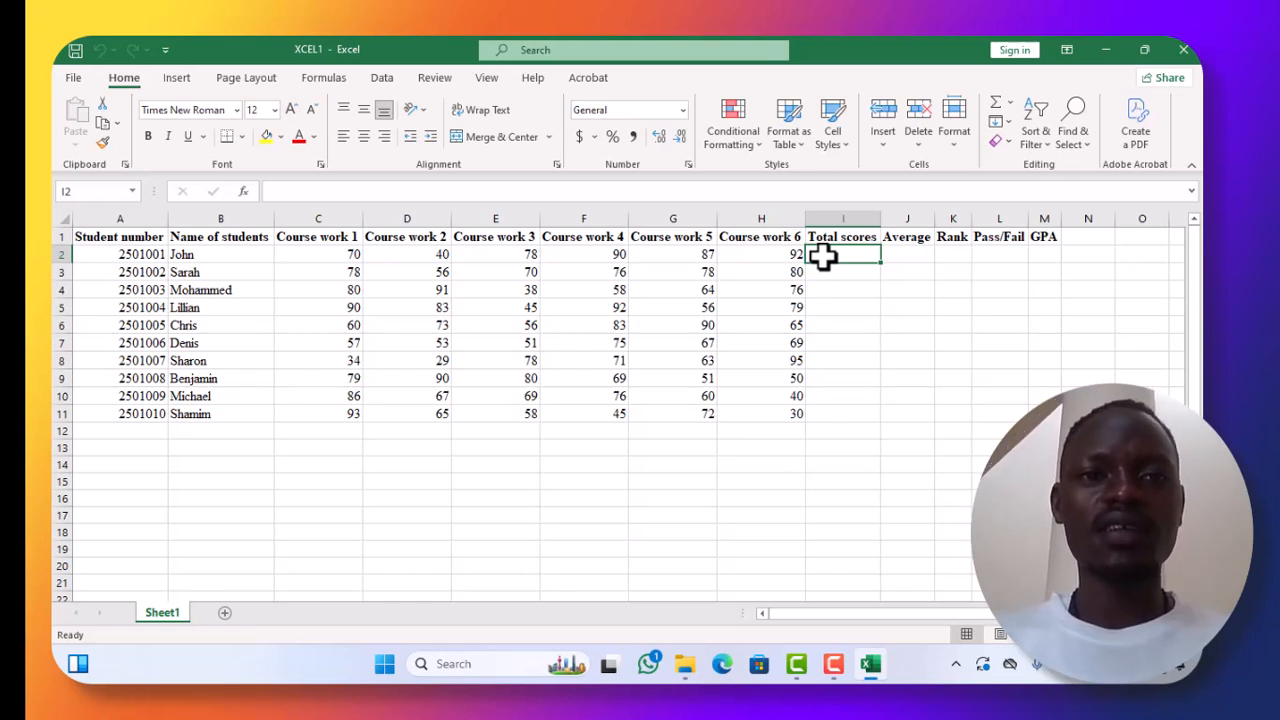
{"action": "type", "text": "="}
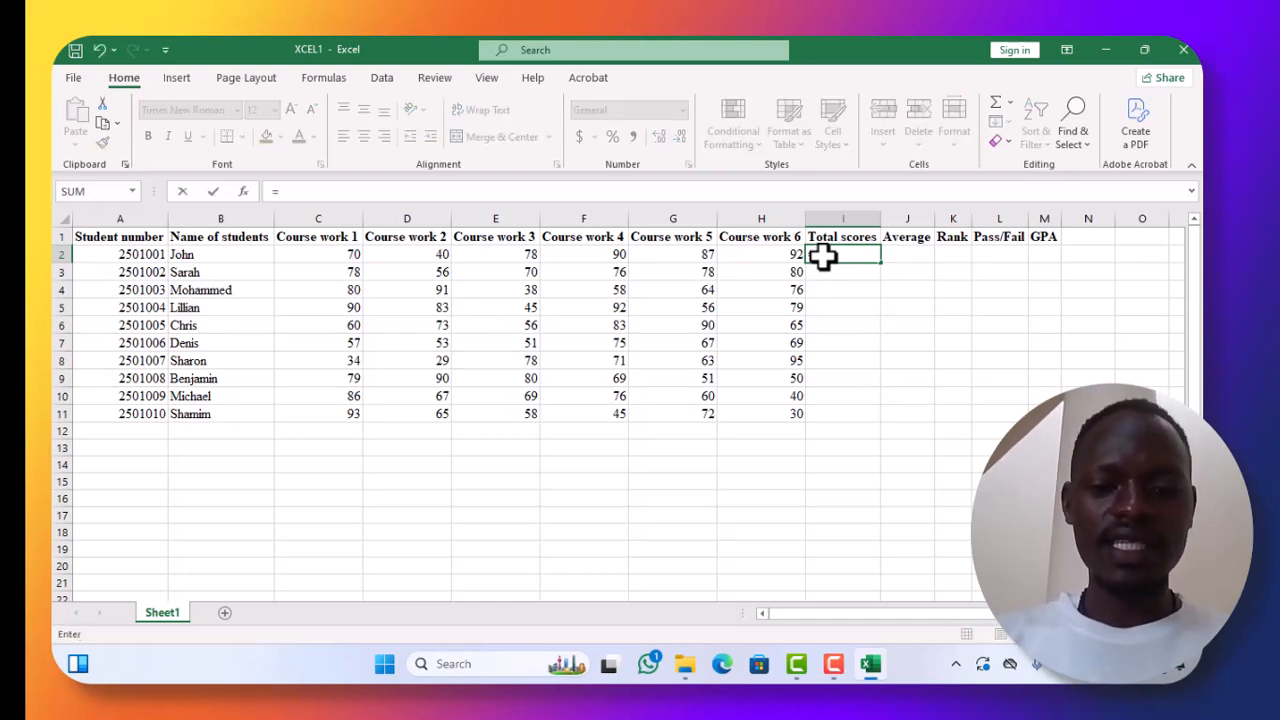
{"action": "type", "text": "sum"}
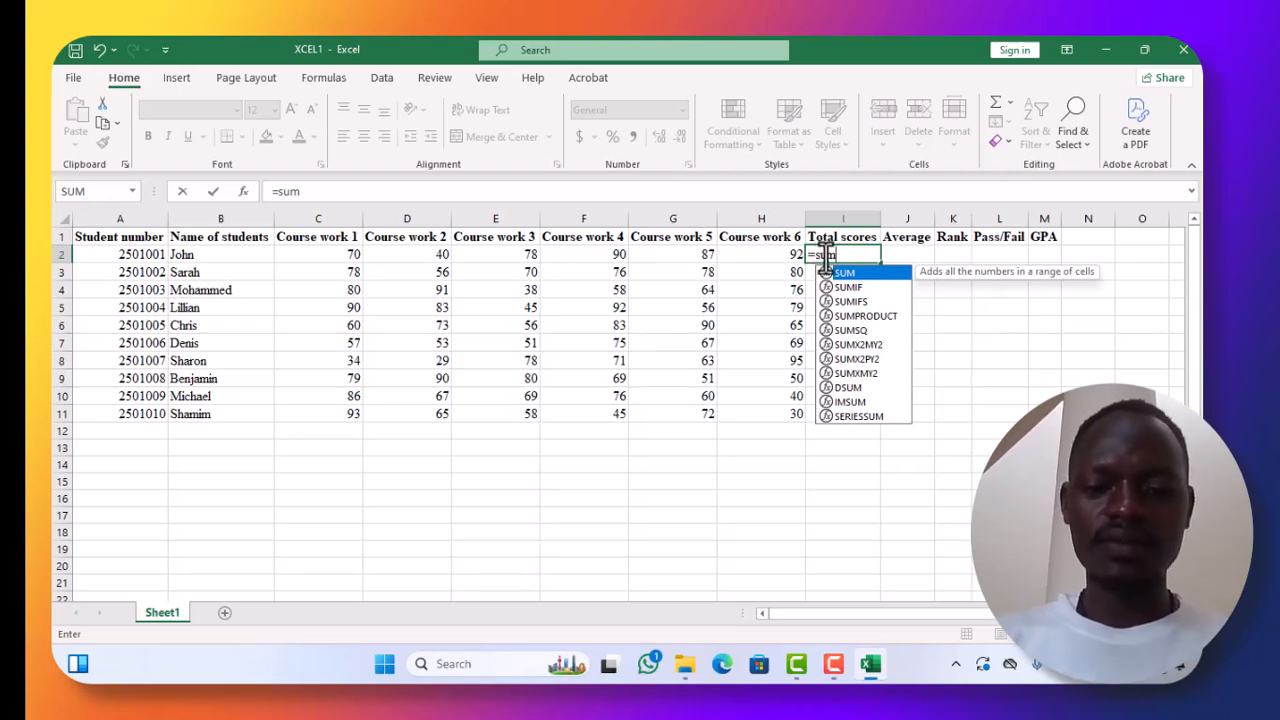
{"action": "type", "text": "("}
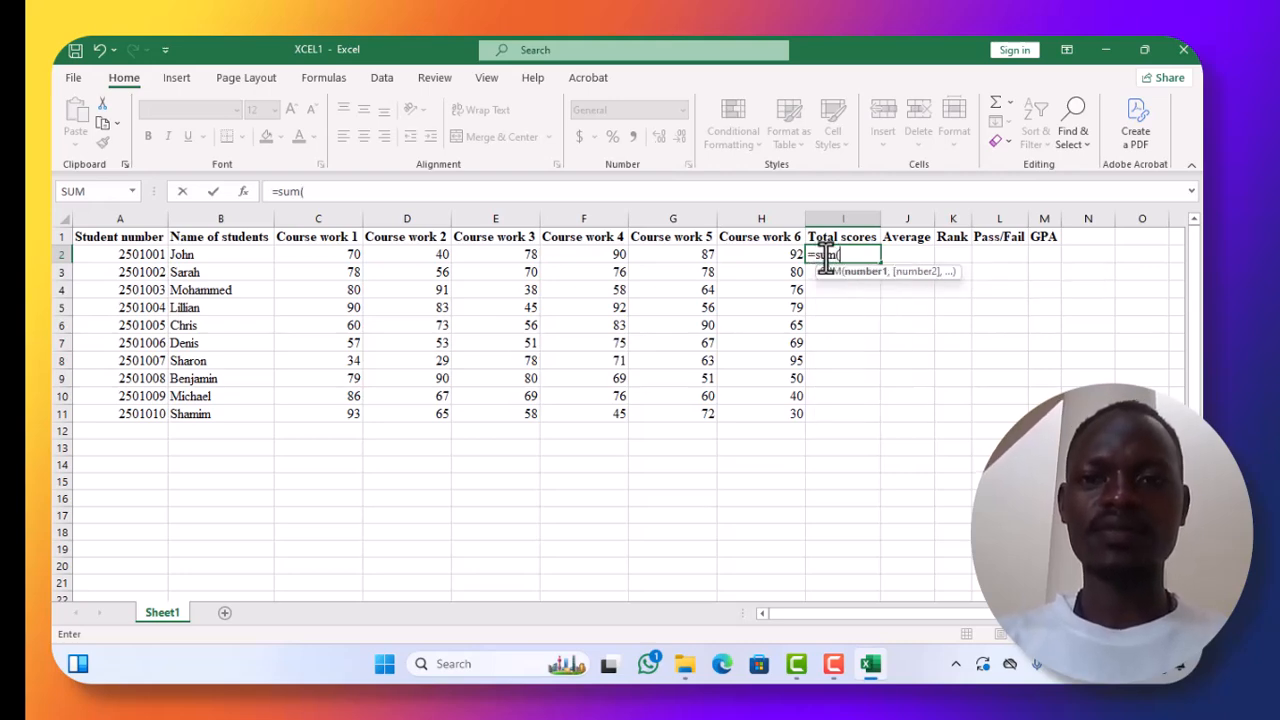
{"action": "left_click", "coordinate": [335, 255]}
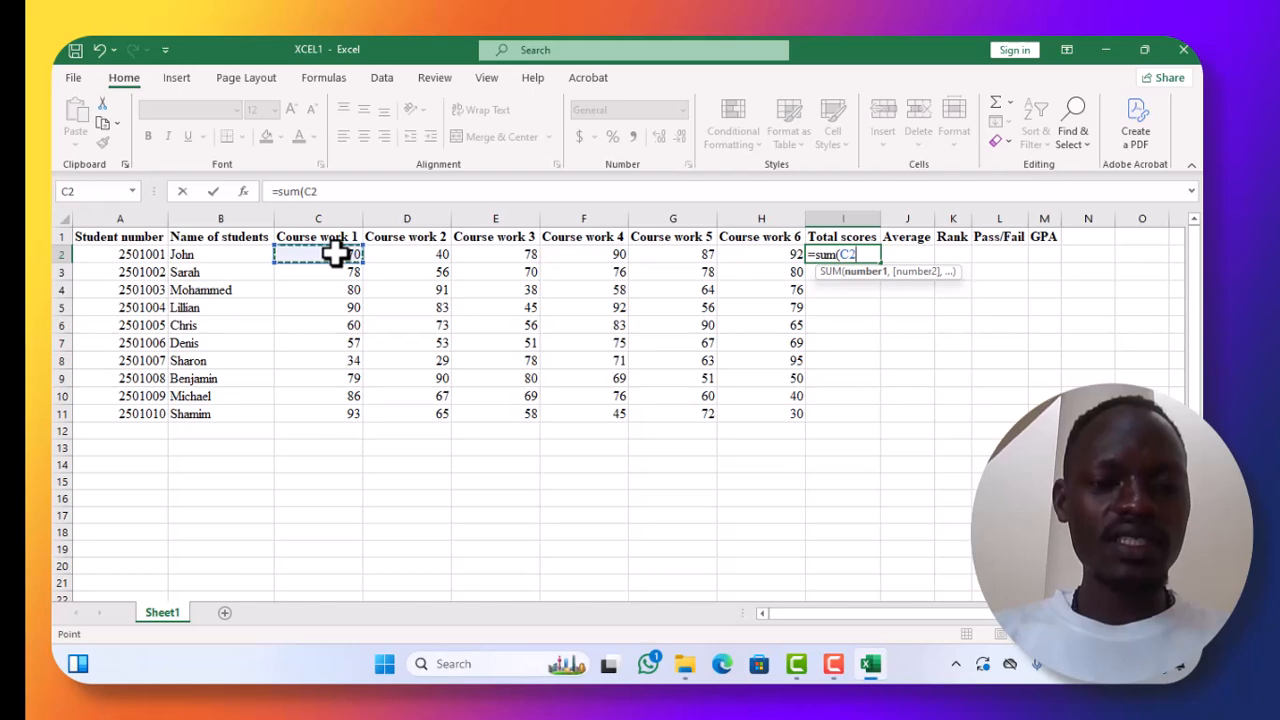
{"action": "left_click_drag", "start_coordinate": [363, 254], "coordinate": [746, 251]}
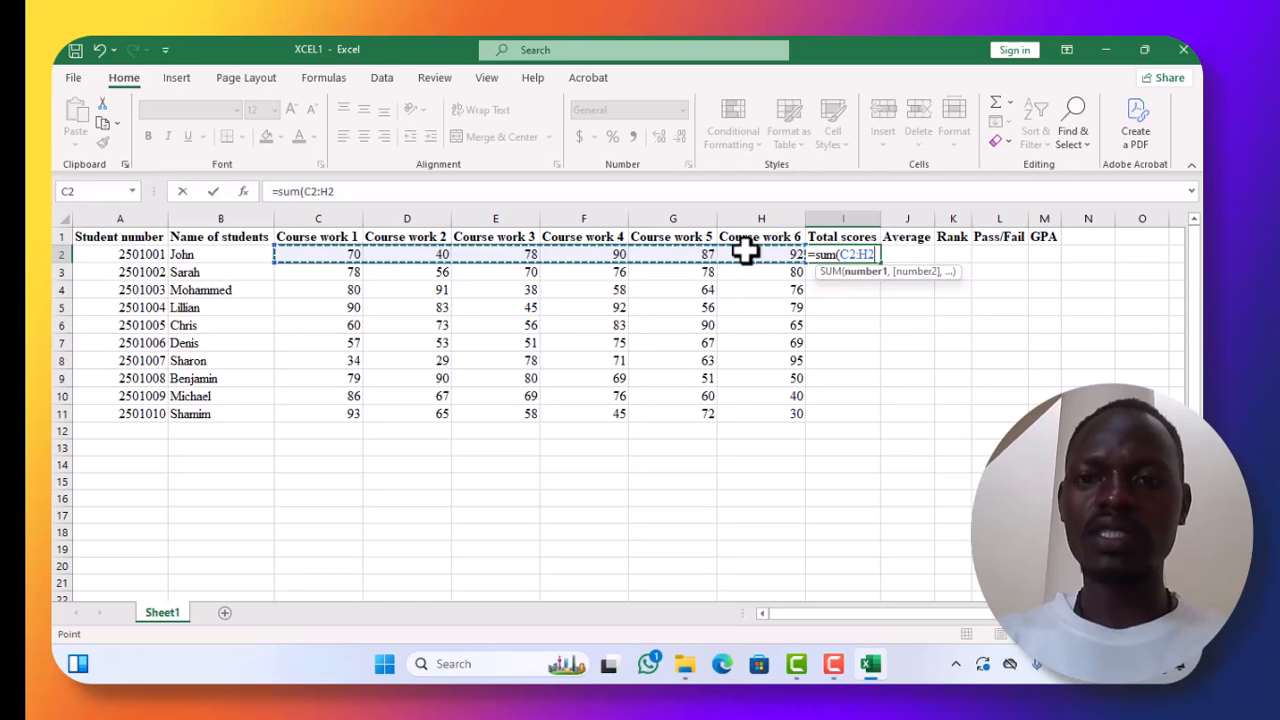
{"action": "type", "text": ")"}
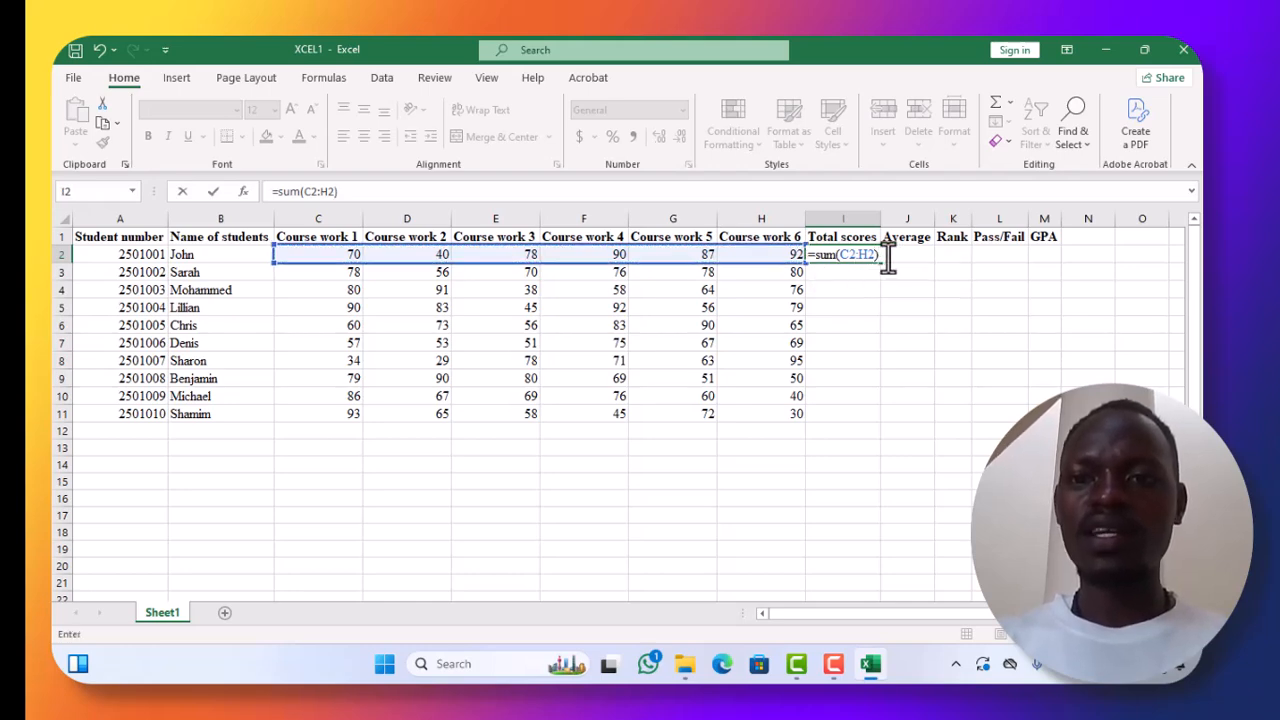
{"action": "key", "text": "Return"}
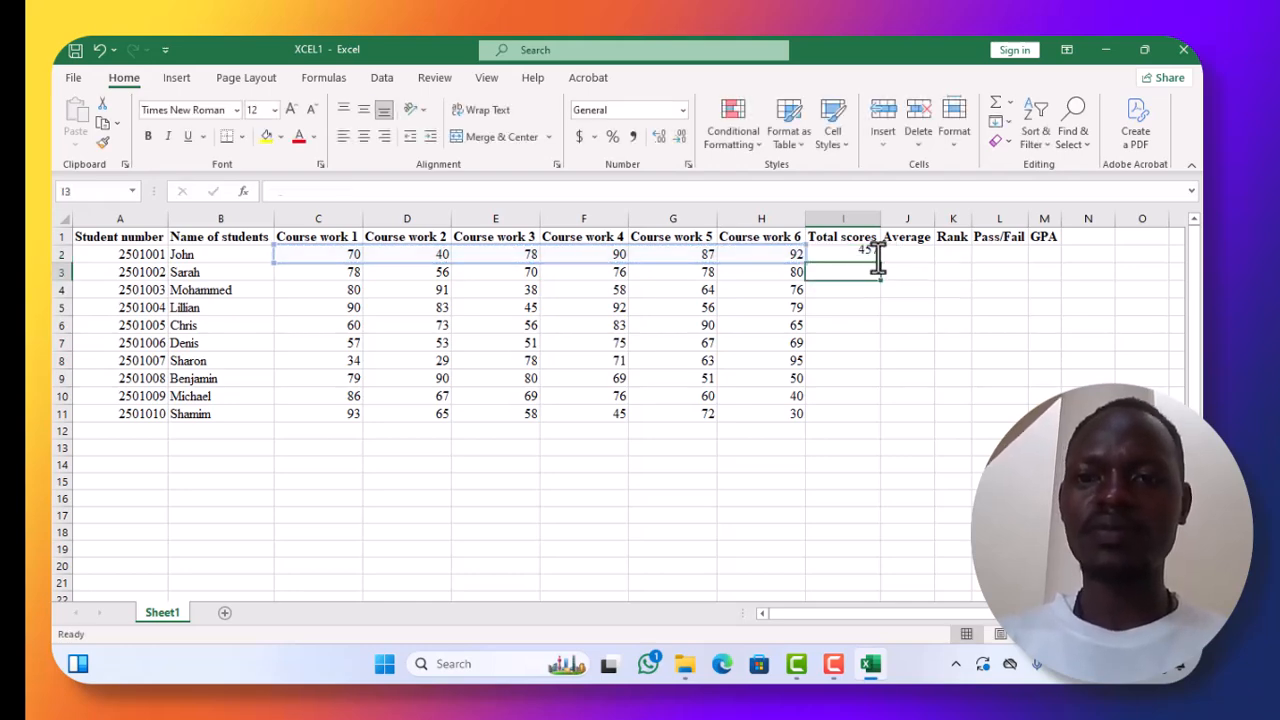
{"action": "left_click", "coordinate": [848, 255]}
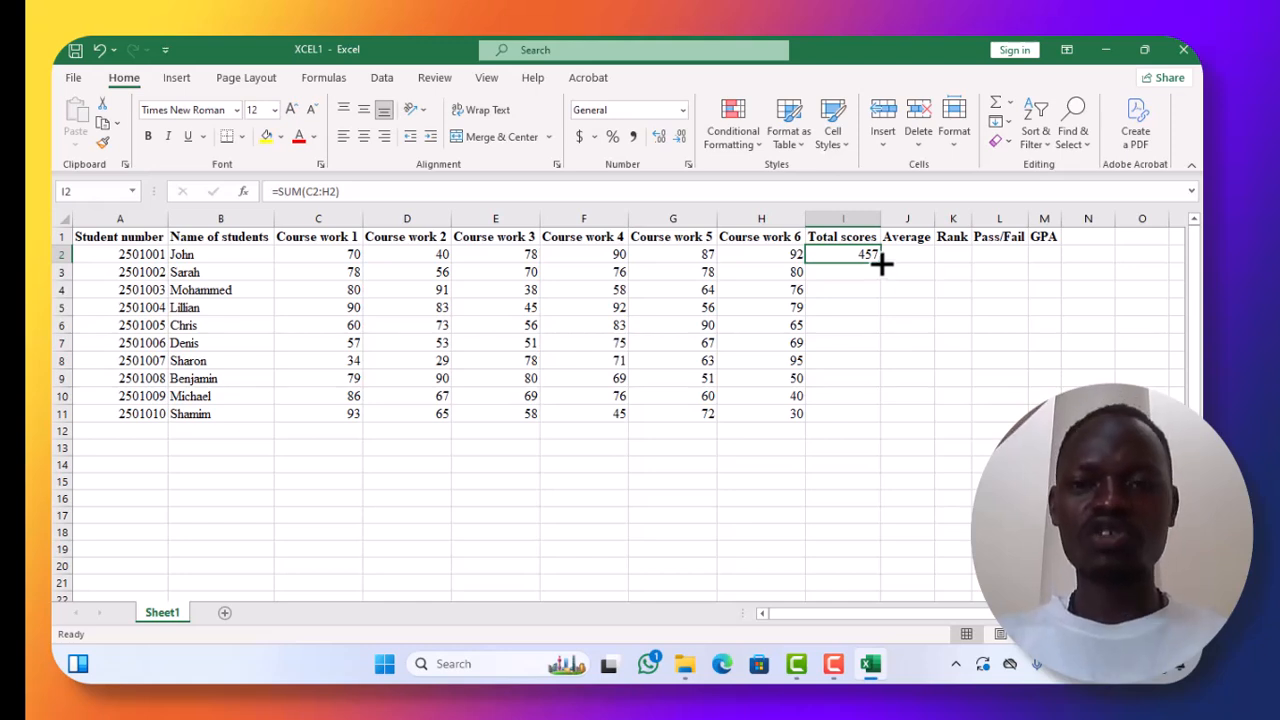
{"action": "left_click_drag", "start_coordinate": [881, 261], "coordinate": [893, 424]}
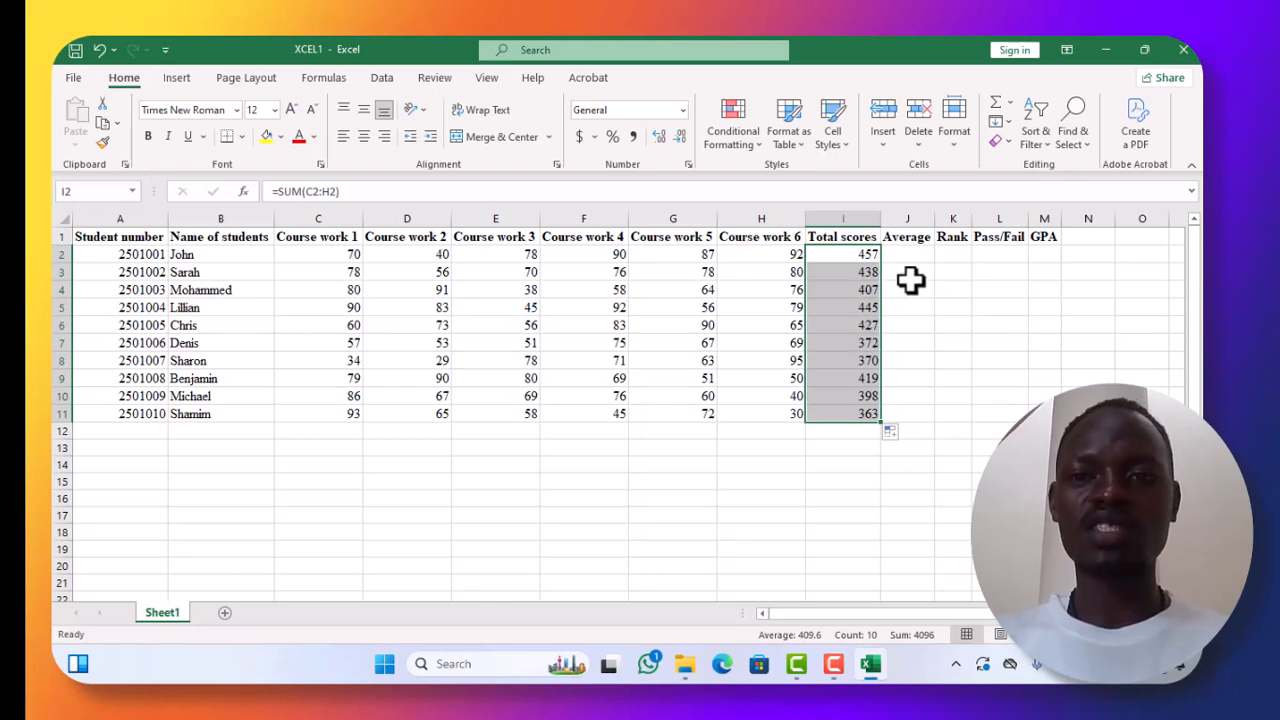
Calculate the Average column with =average(C2:H2) in J2 and fill the formula down to J11
{"action": "left_click", "coordinate": [891, 256]}
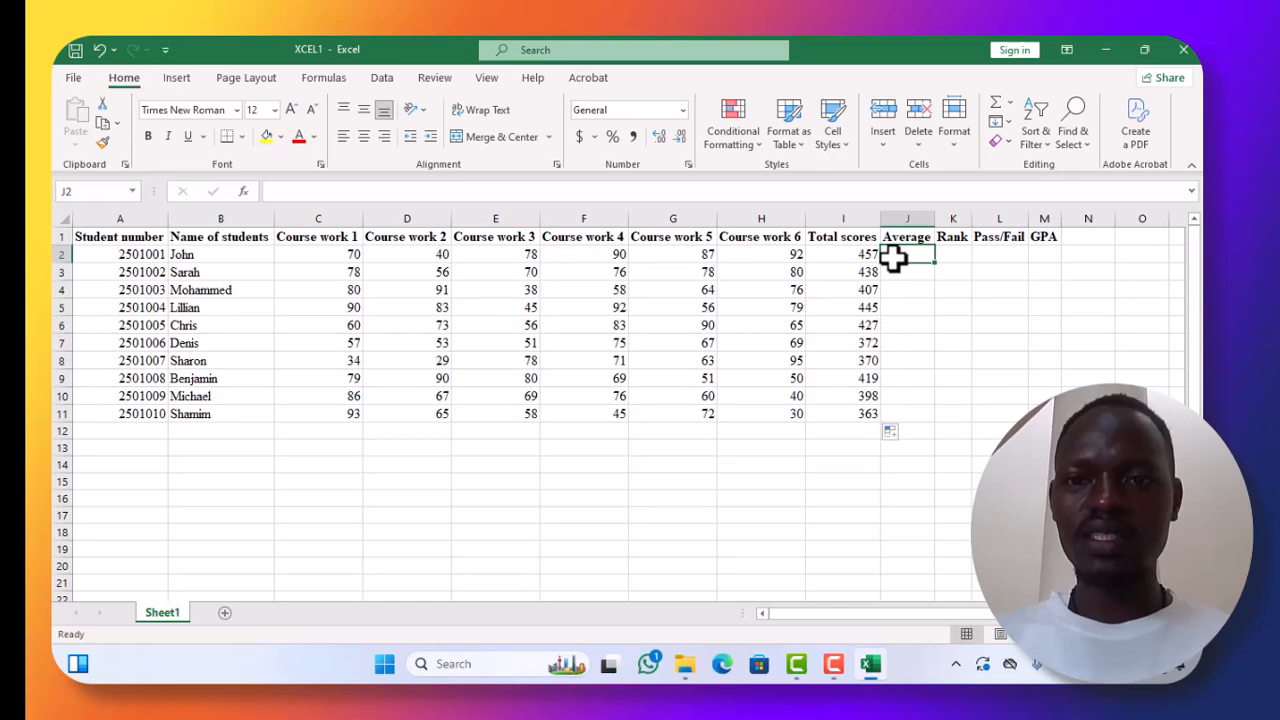
{"action": "type", "text": "="}
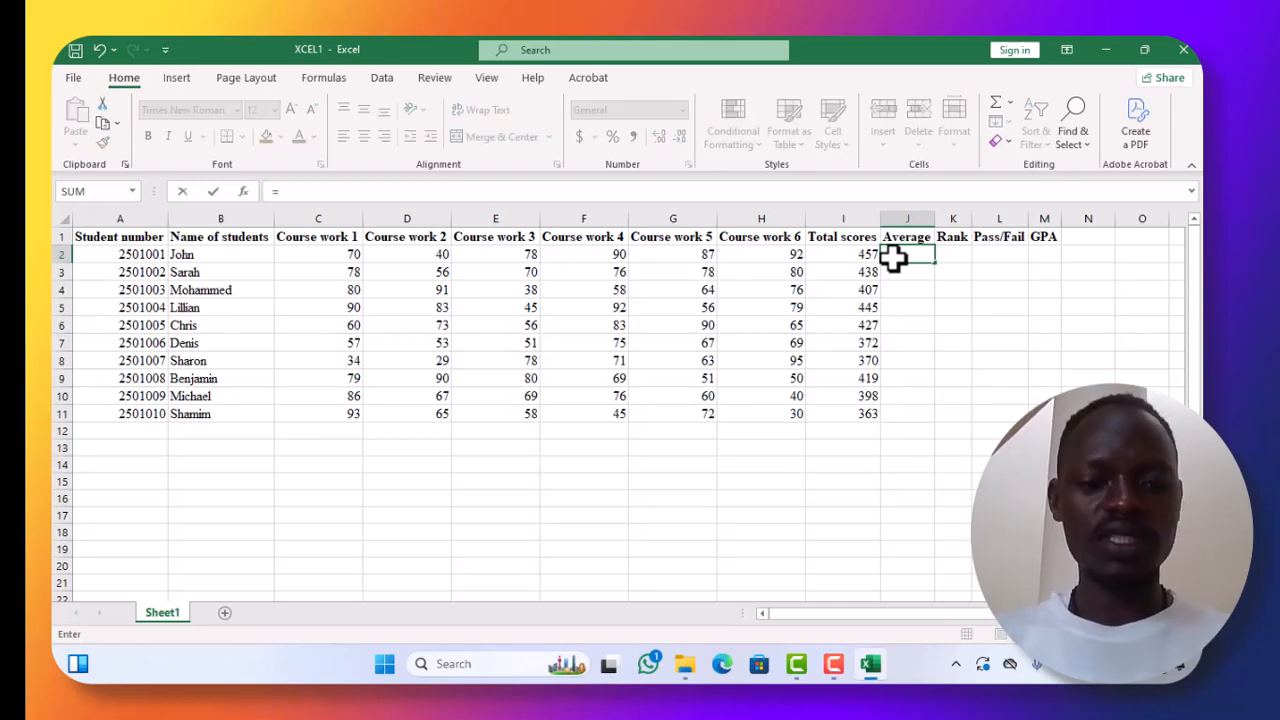
{"action": "type", "text": "su"}
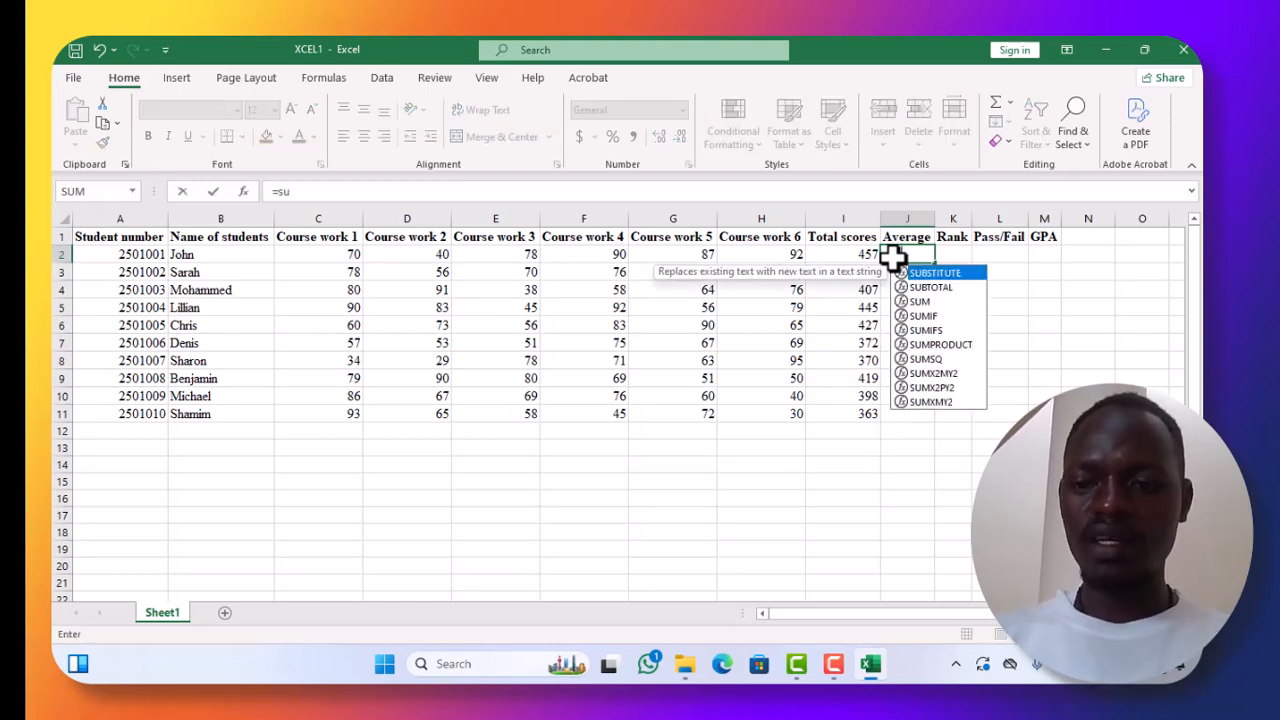
{"action": "key", "text": "BackSpace"}
{"action": "key", "text": "BackSpace"}
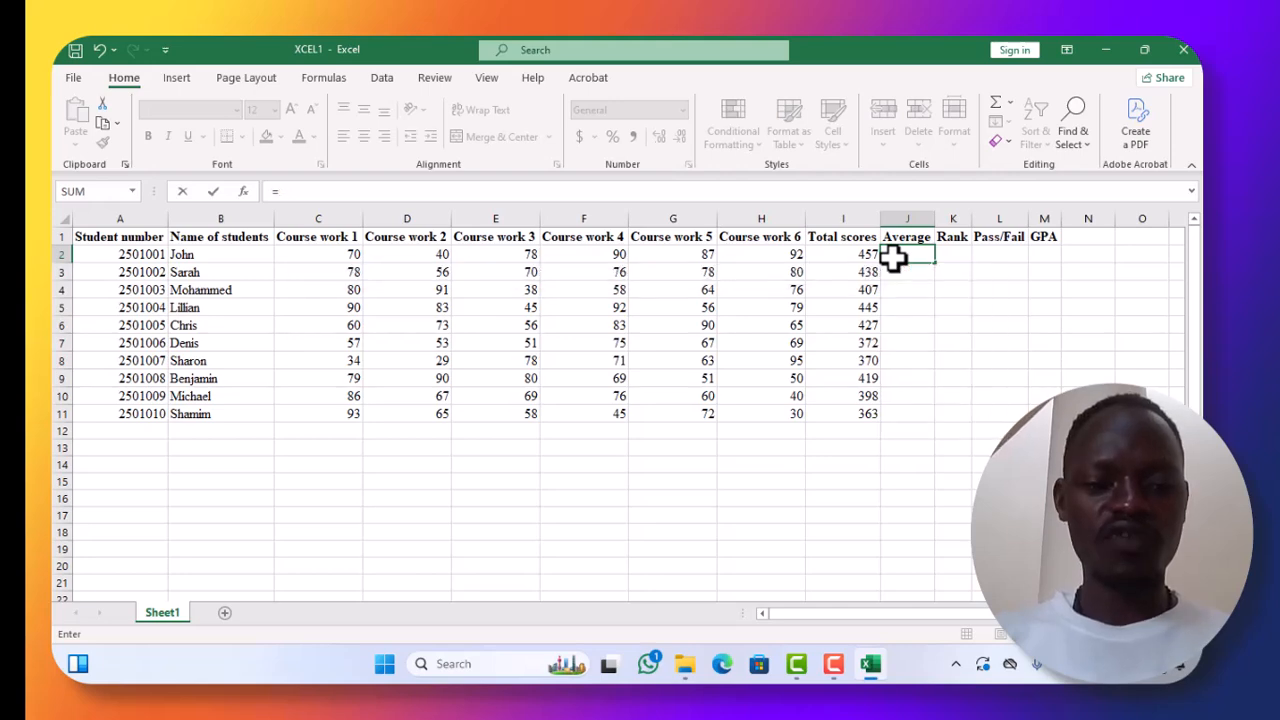
{"action": "type", "text": "averag"}
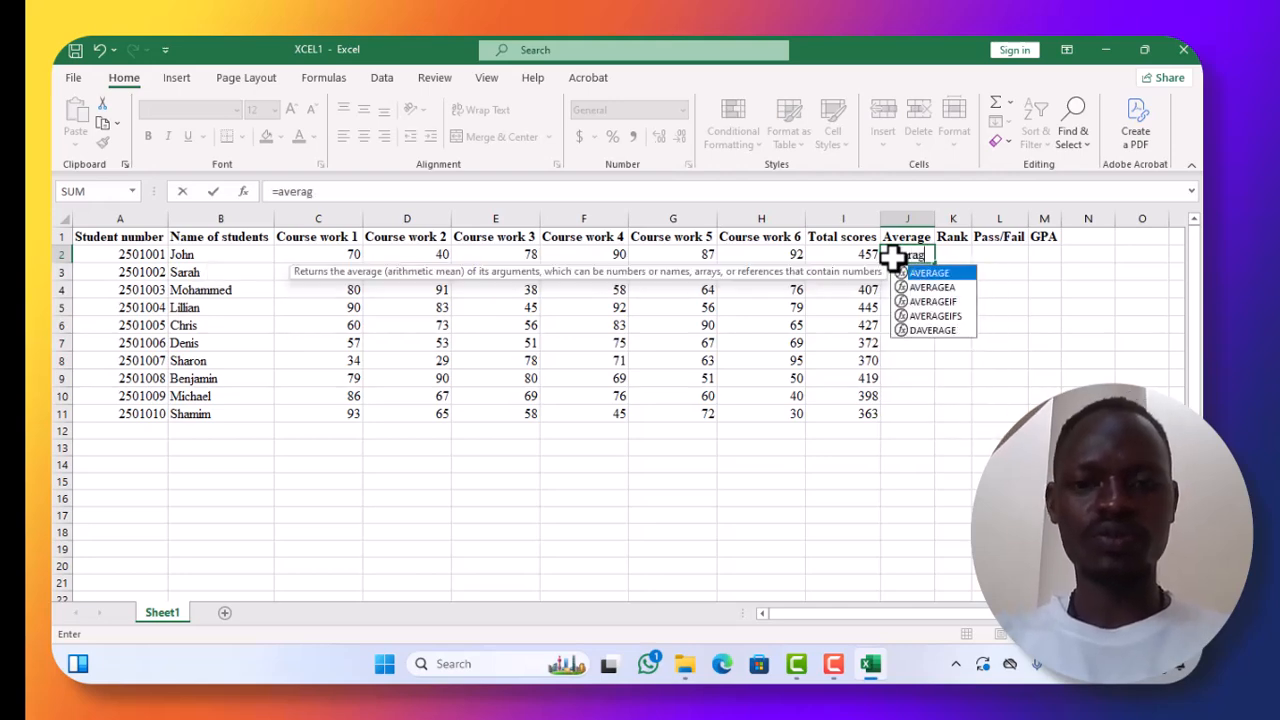
{"action": "type", "text": "e"}
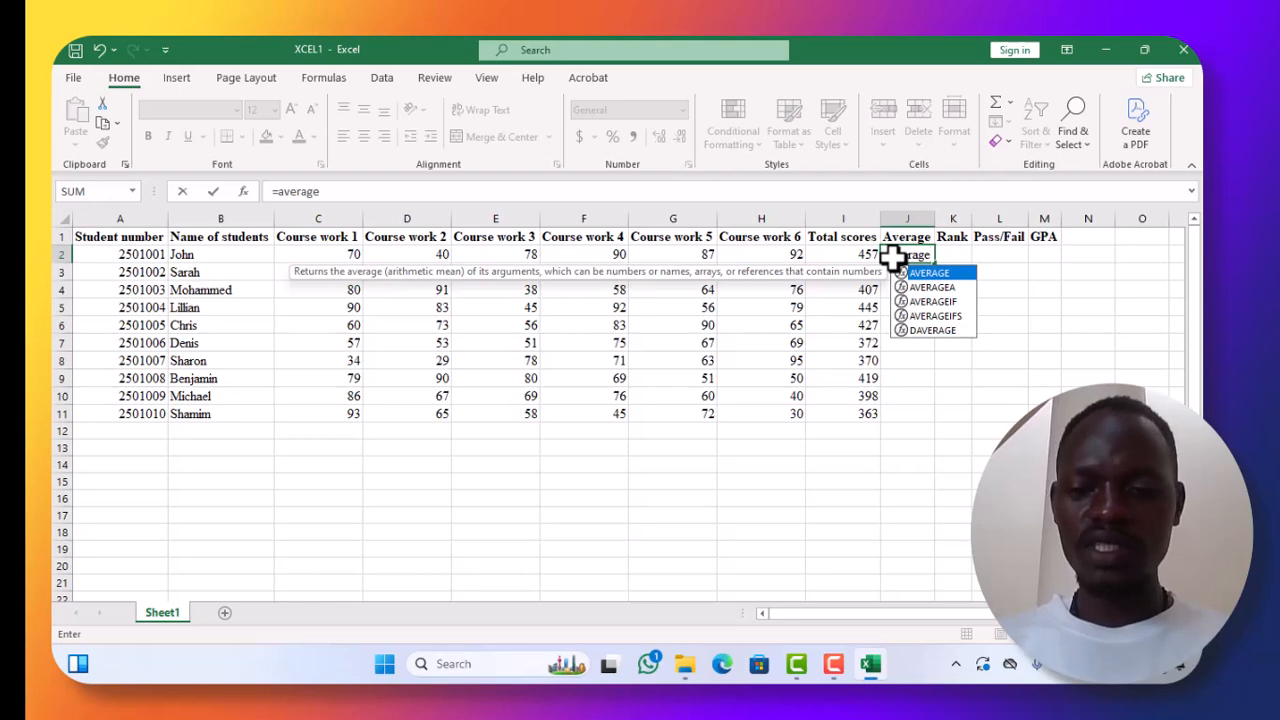
{"action": "type", "text": "("}
{"action": "left_click", "coordinate": [338, 257]}
{"action": "left_click_drag", "start_coordinate": [338, 257], "coordinate": [772, 254]}
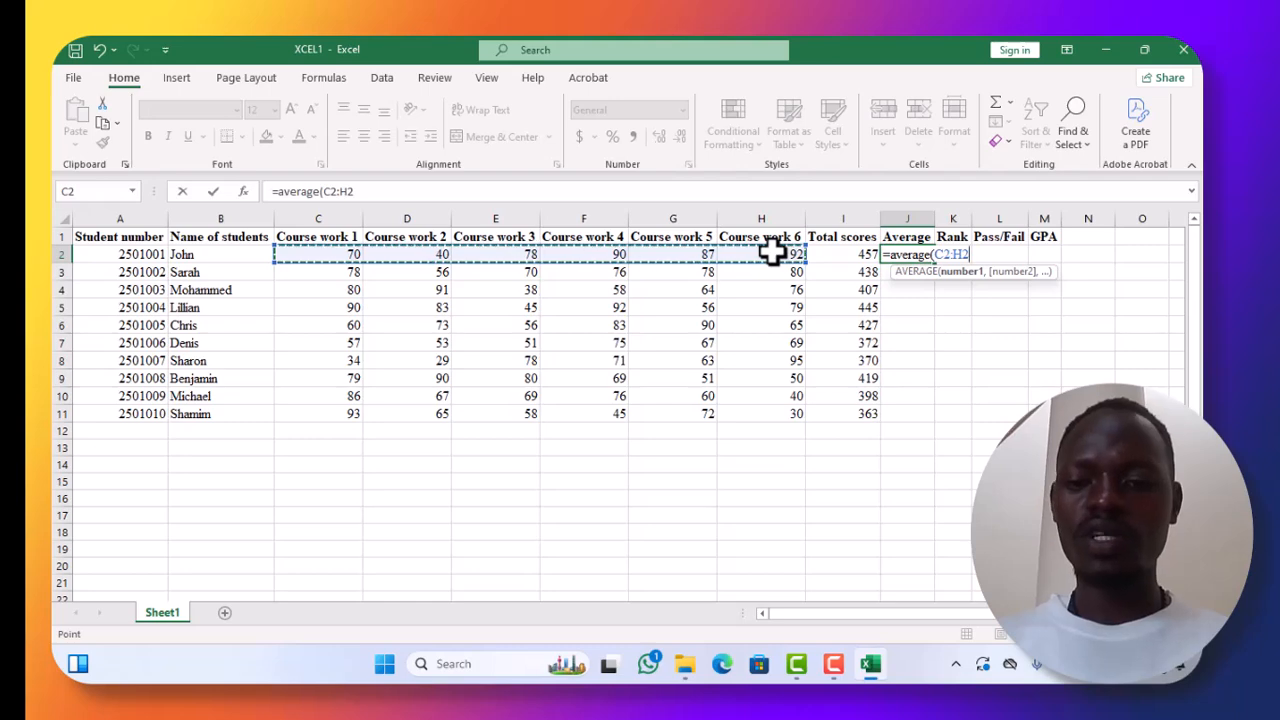
{"action": "type", "text": ")"}
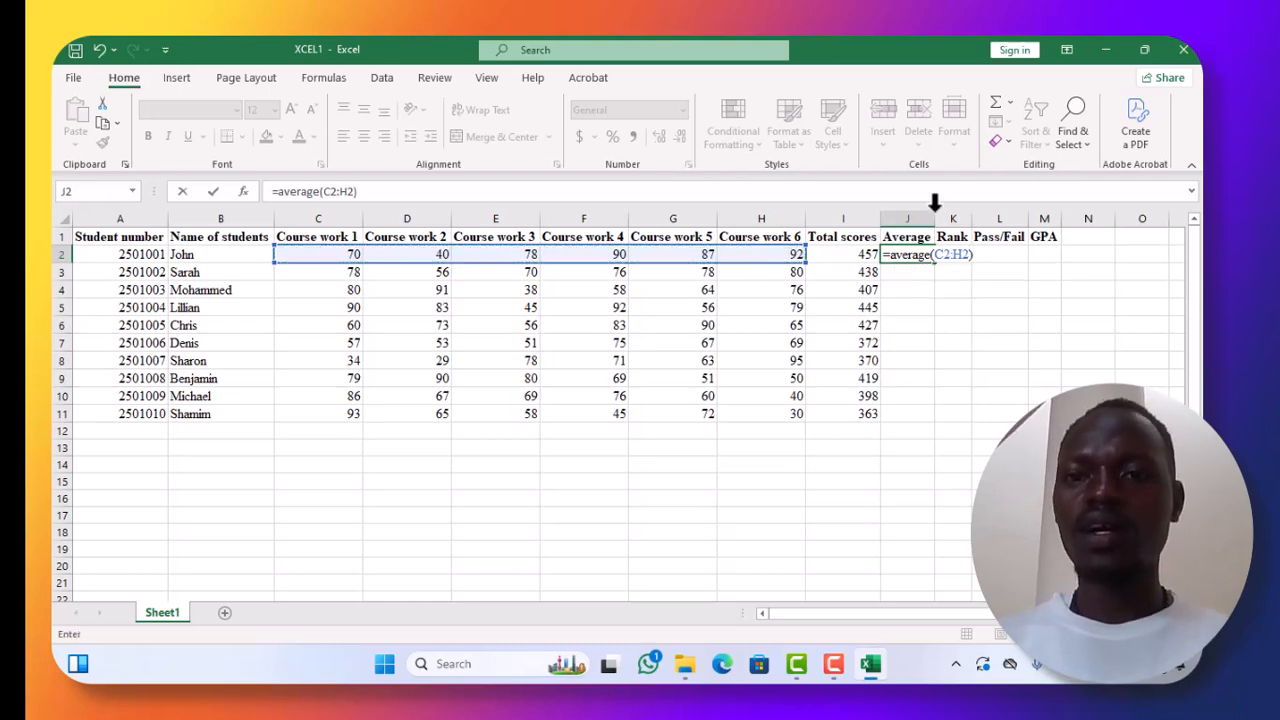
{"action": "key", "text": "Return"}
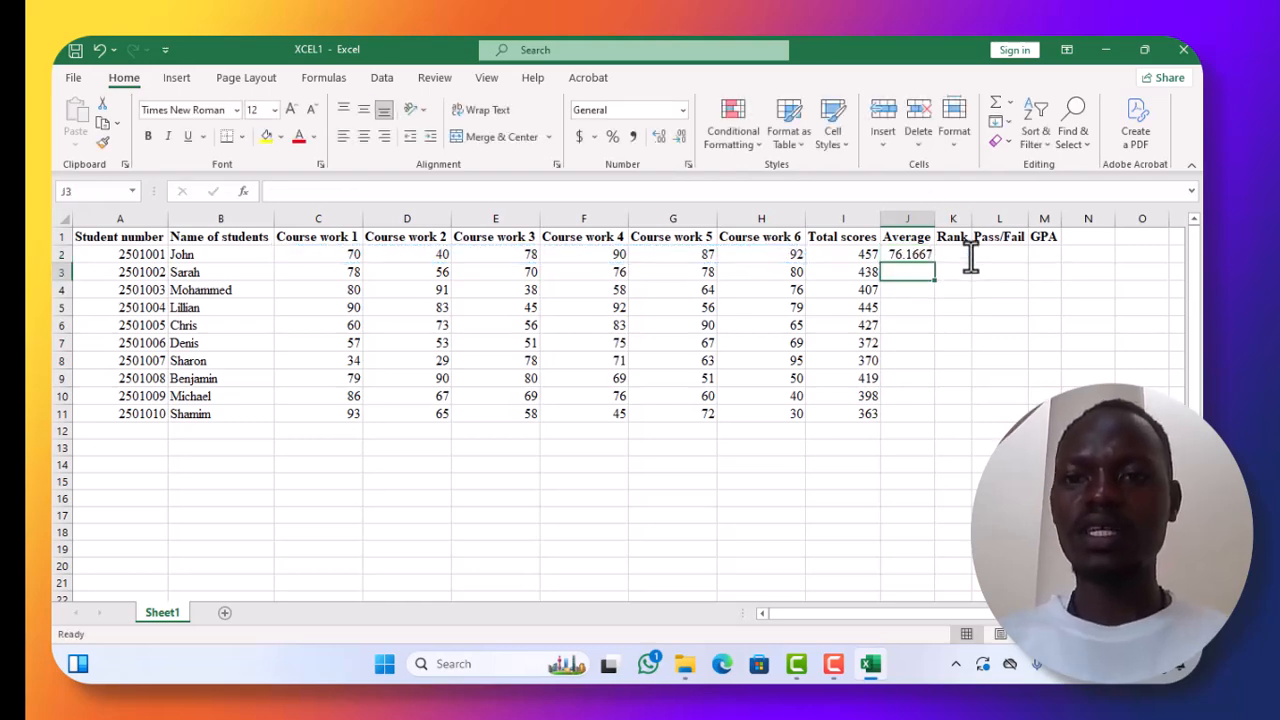
{"action": "left_click", "coordinate": [907, 256]}
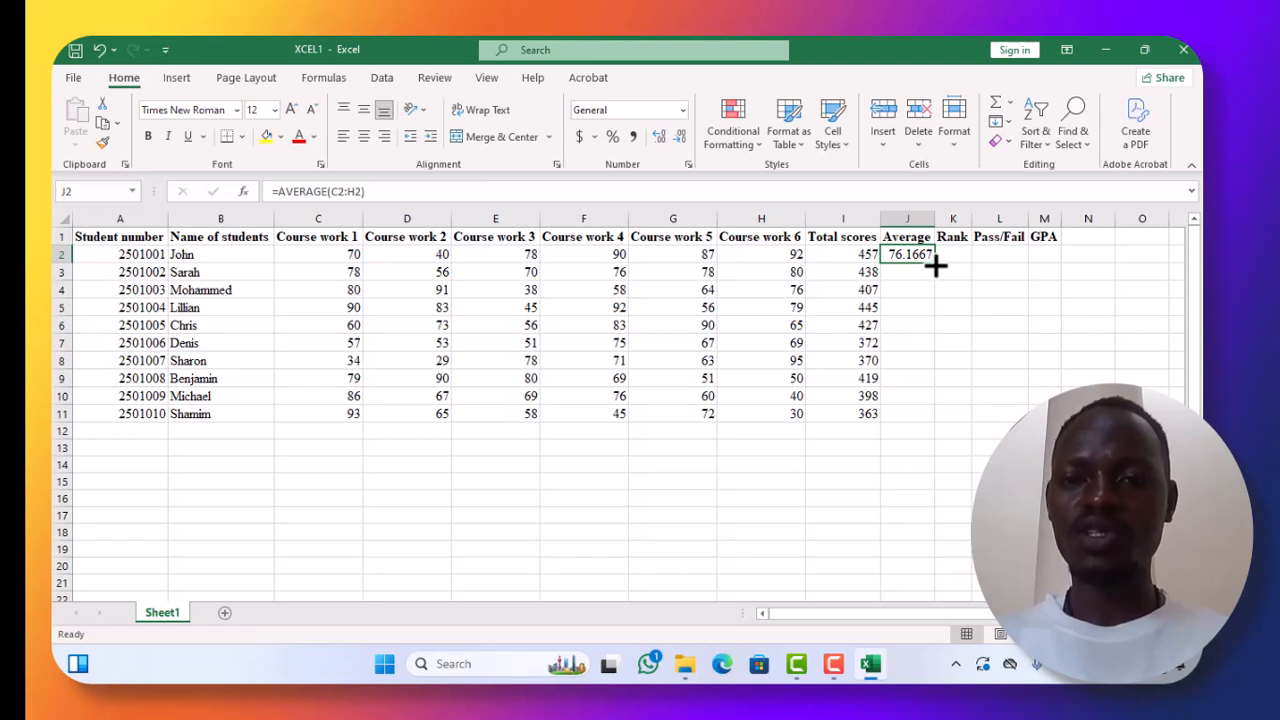
{"action": "left_click_drag", "start_coordinate": [936, 262], "coordinate": [941, 424]}
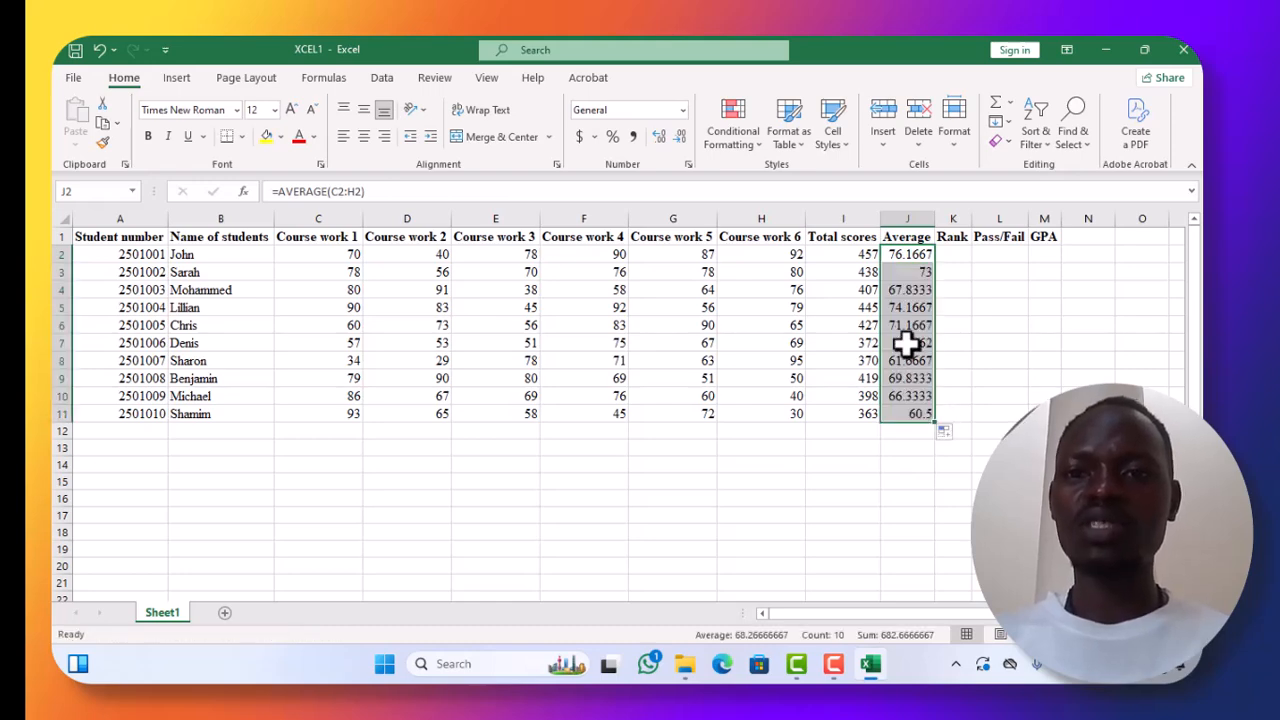
Calculate the Rank column with =rank(I2,$I$2:$I$11) in K2 and fill the formula down to K11
{"action": "left_click", "coordinate": [948, 257]}
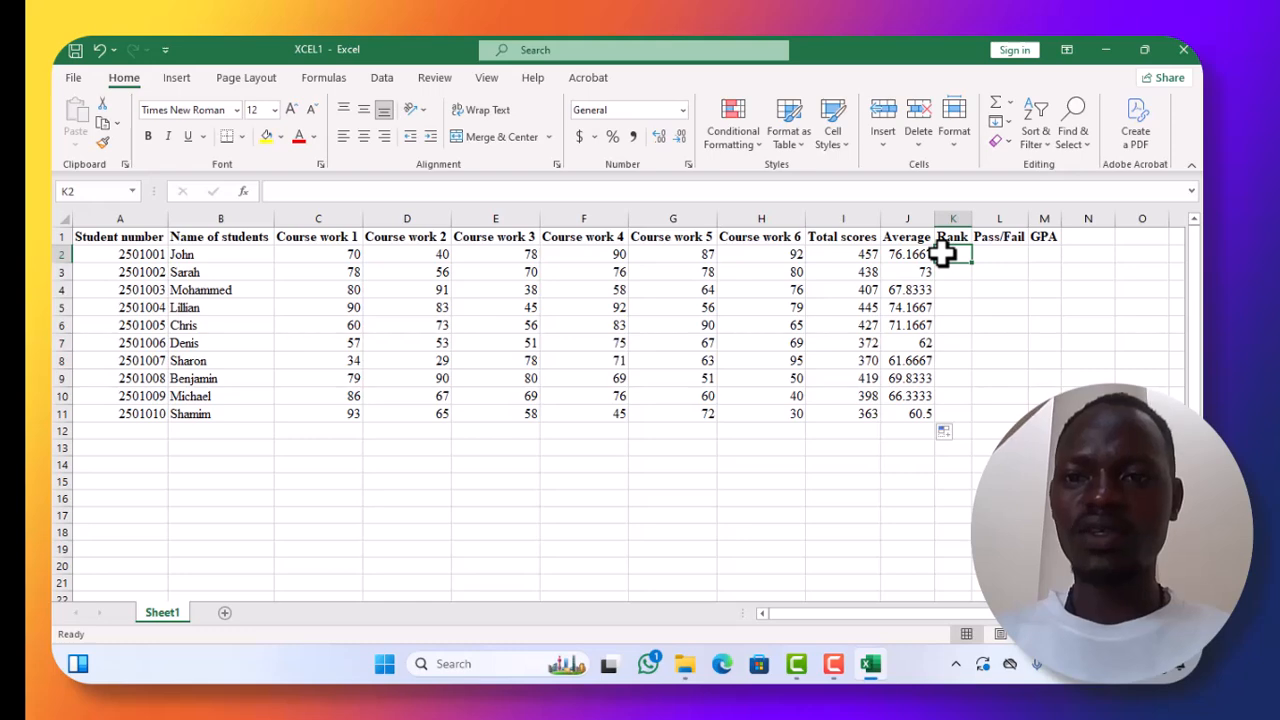
{"action": "type", "text": "="}
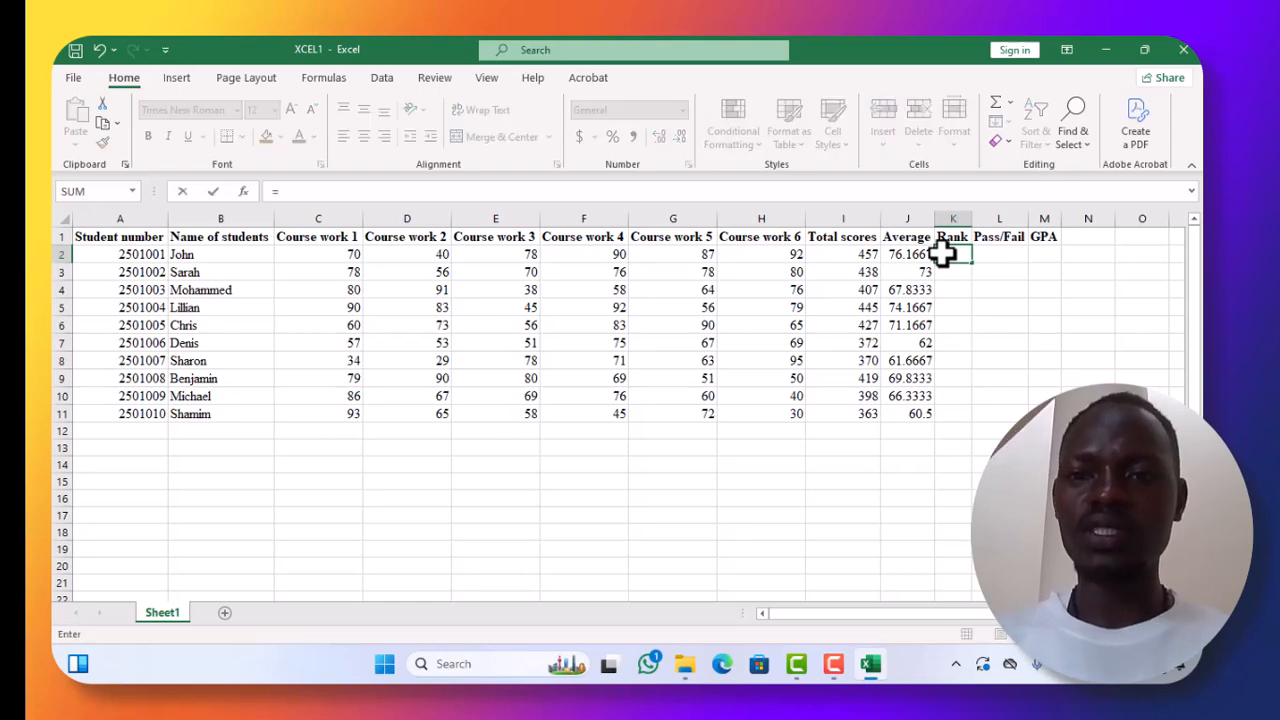
{"action": "type", "text": "rank"}
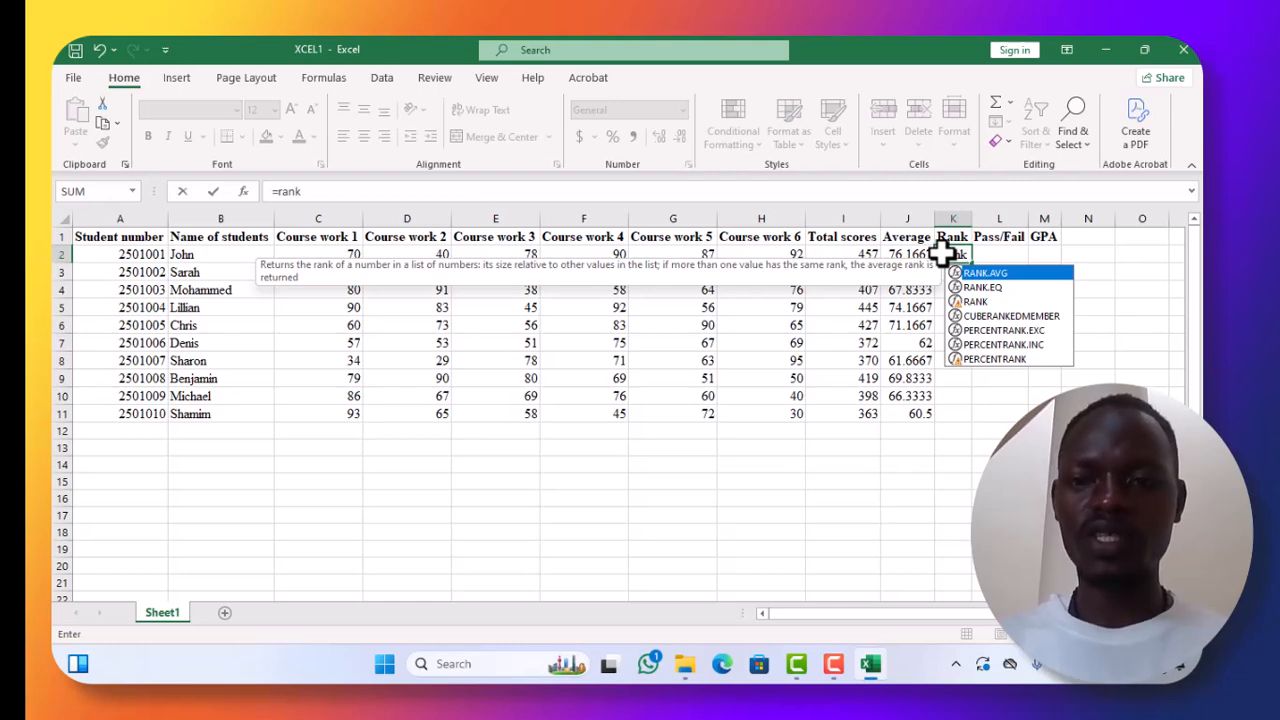
{"action": "type", "text": "("}
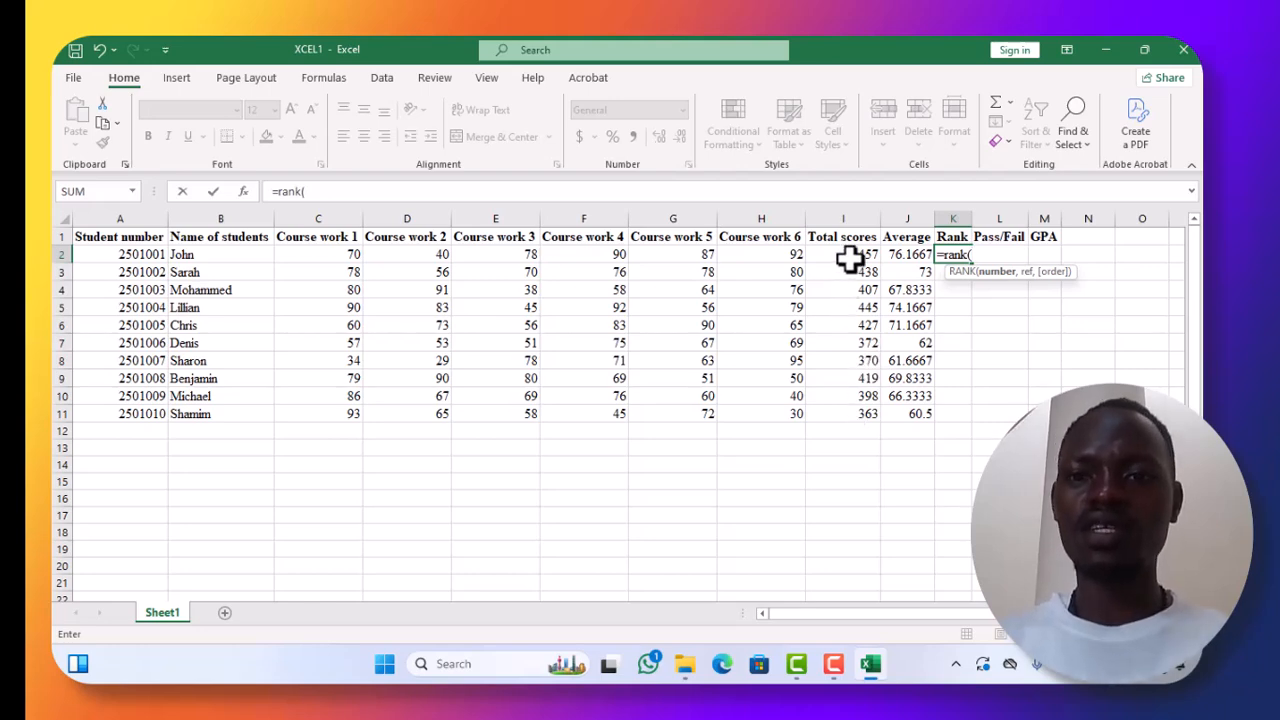
{"action": "left_click", "coordinate": [848, 256]}
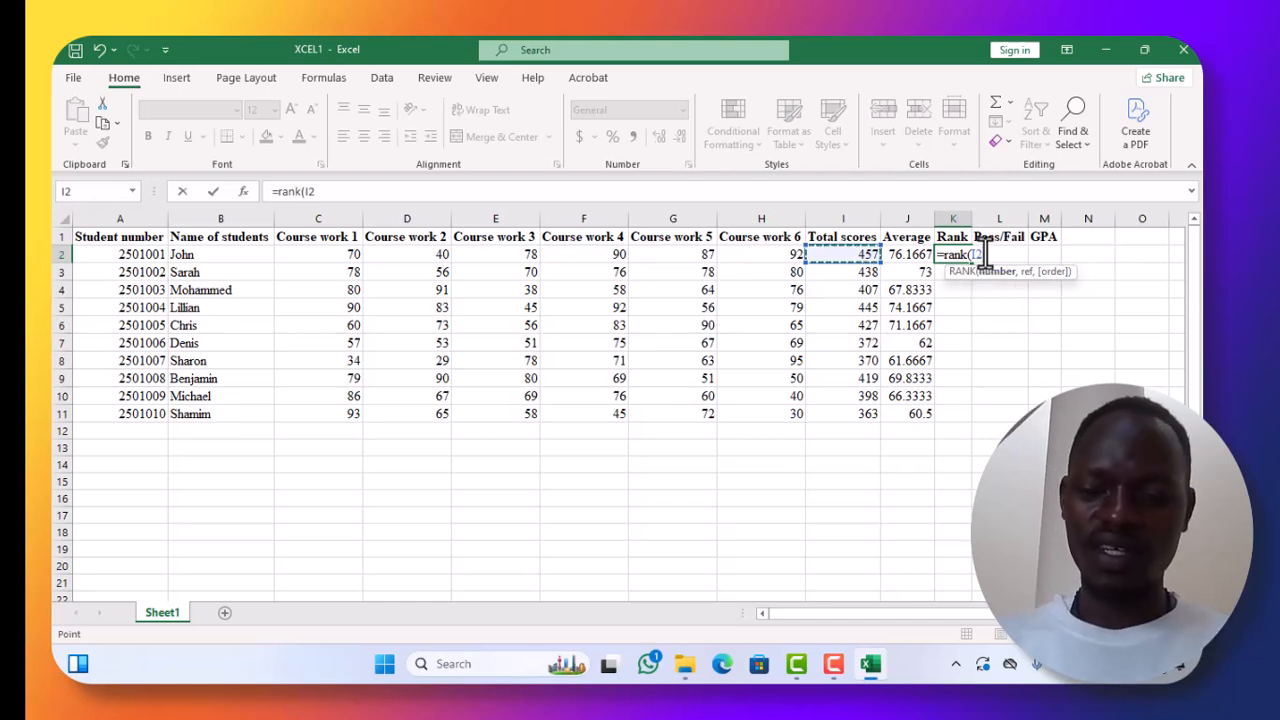
{"action": "type", "text": ","}
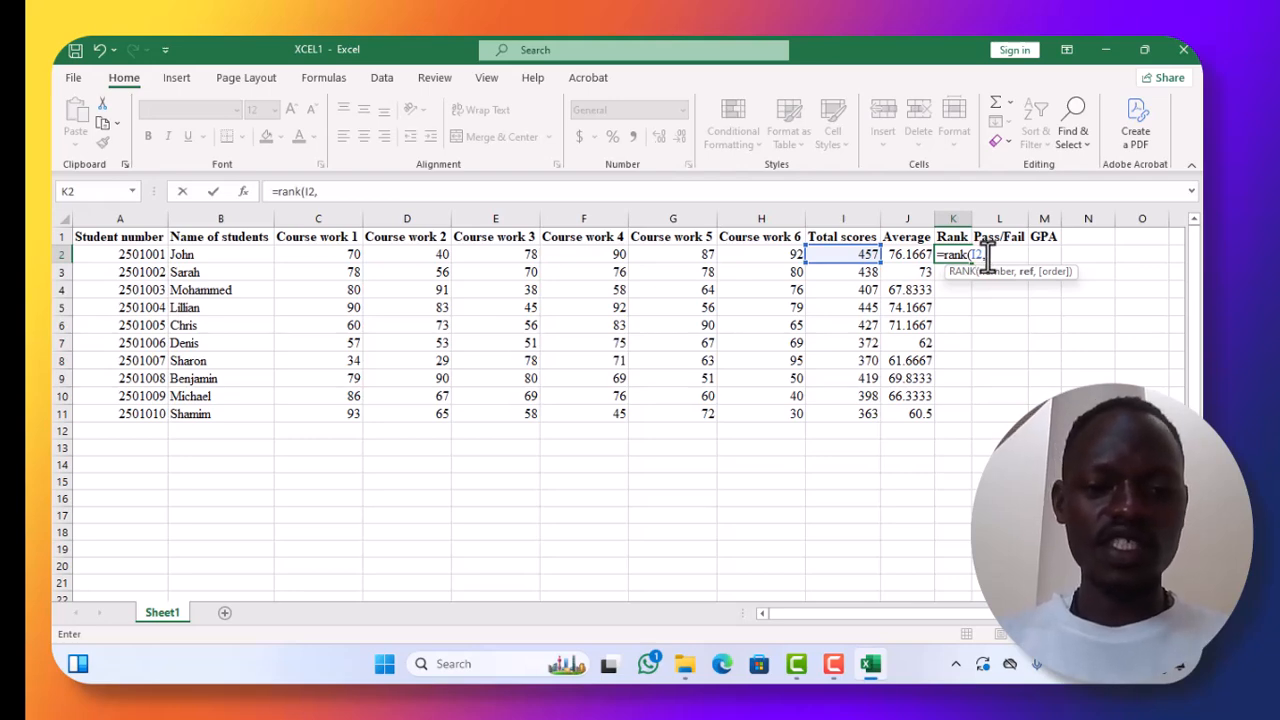
{"action": "type", "text": "$"}
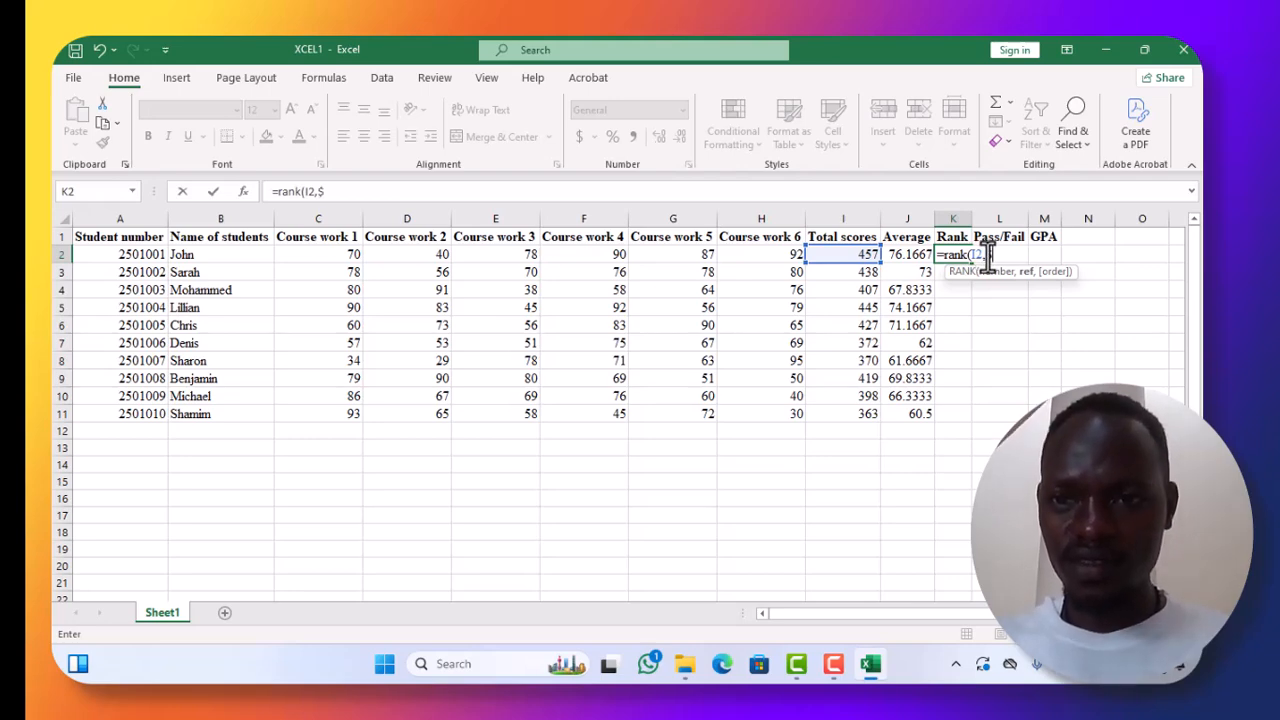
{"action": "type", "text": "I"}
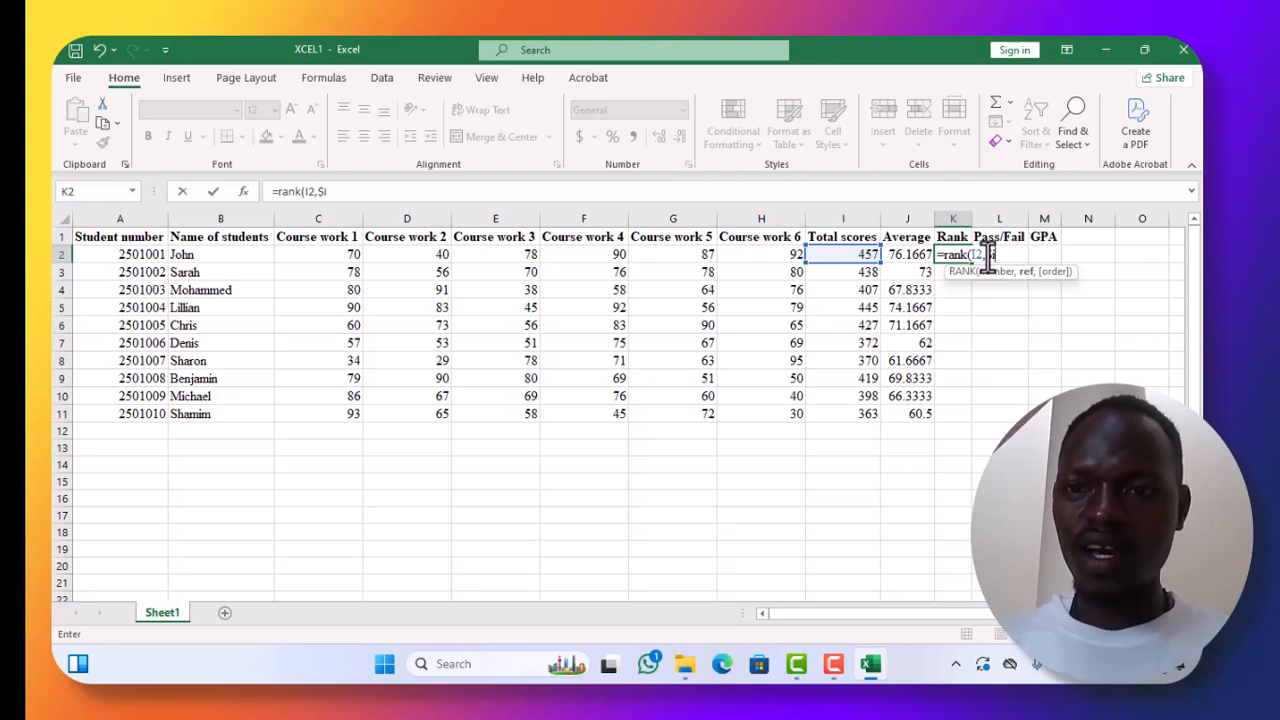
{"action": "type", "text": "$2:"}
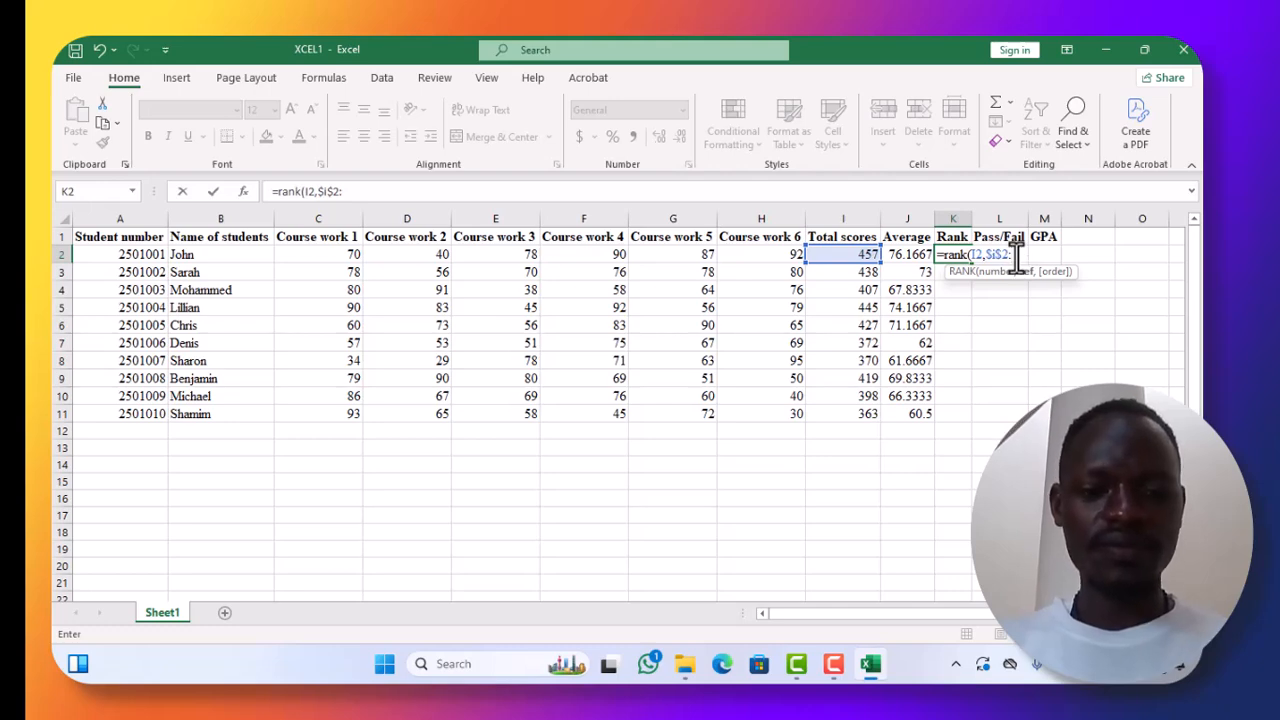
{"action": "type", "text": "$"}
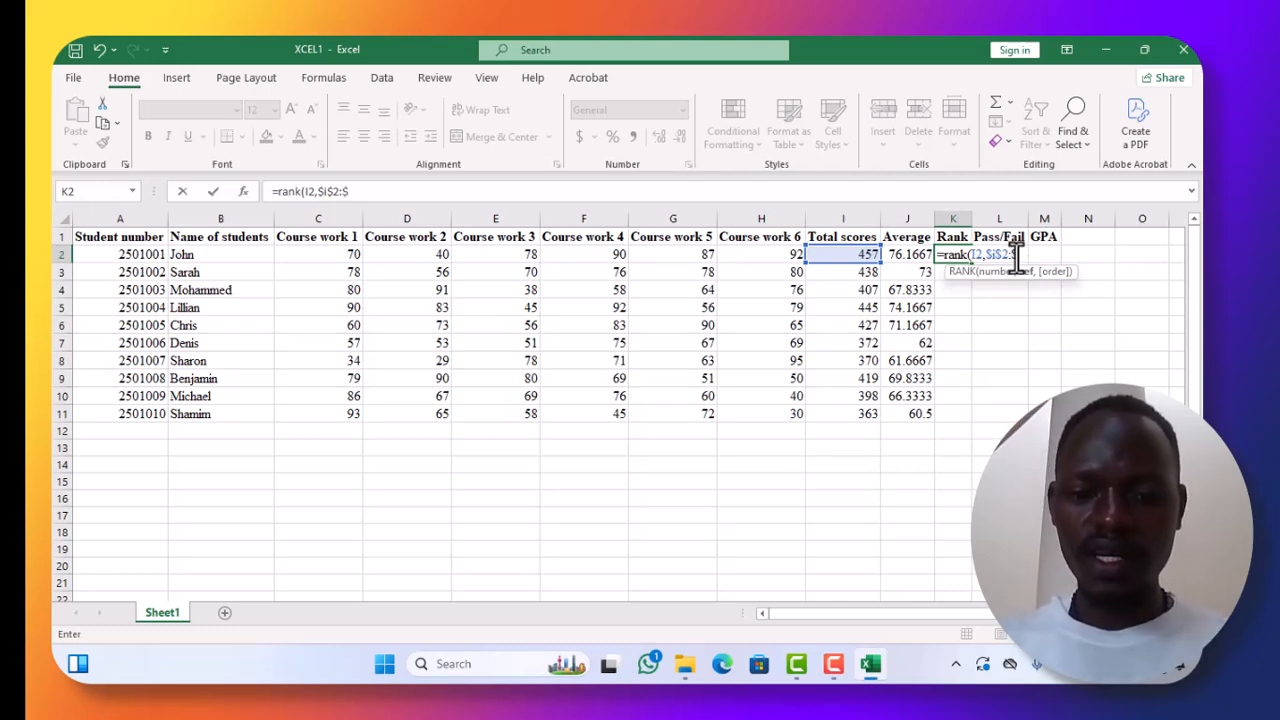
{"action": "type", "text": "I"}
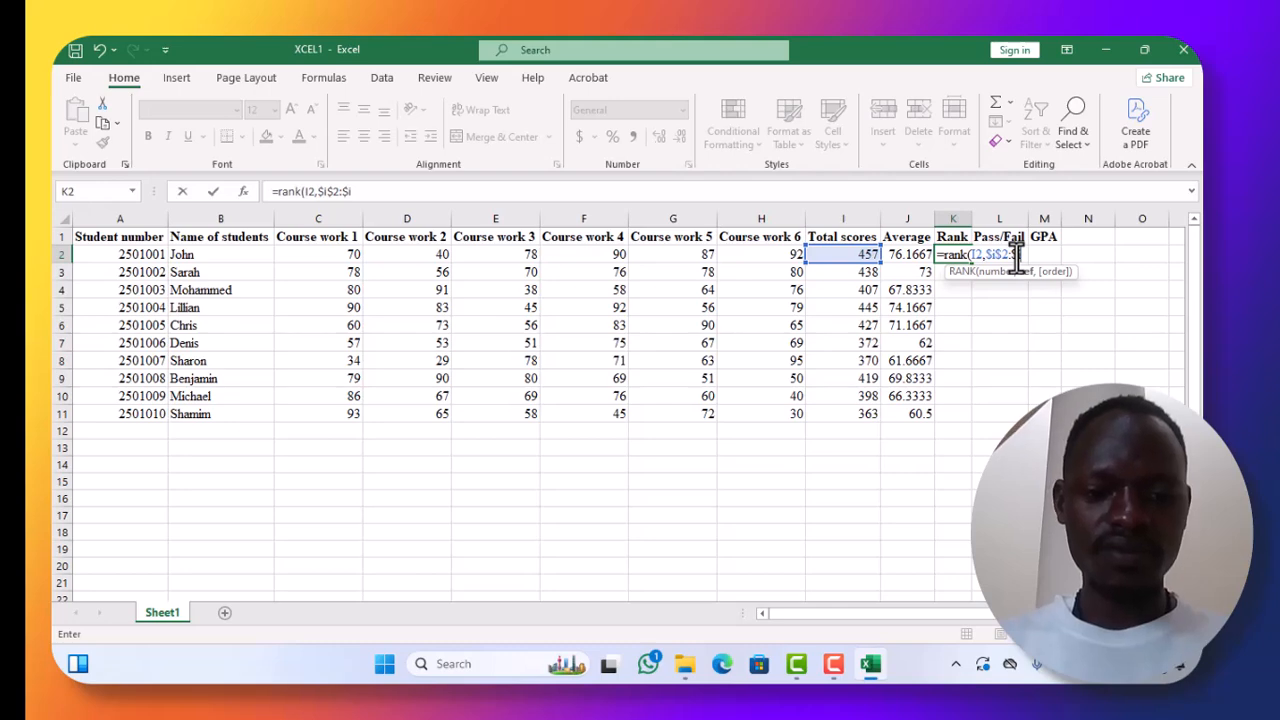
{"action": "type", "text": "$"}
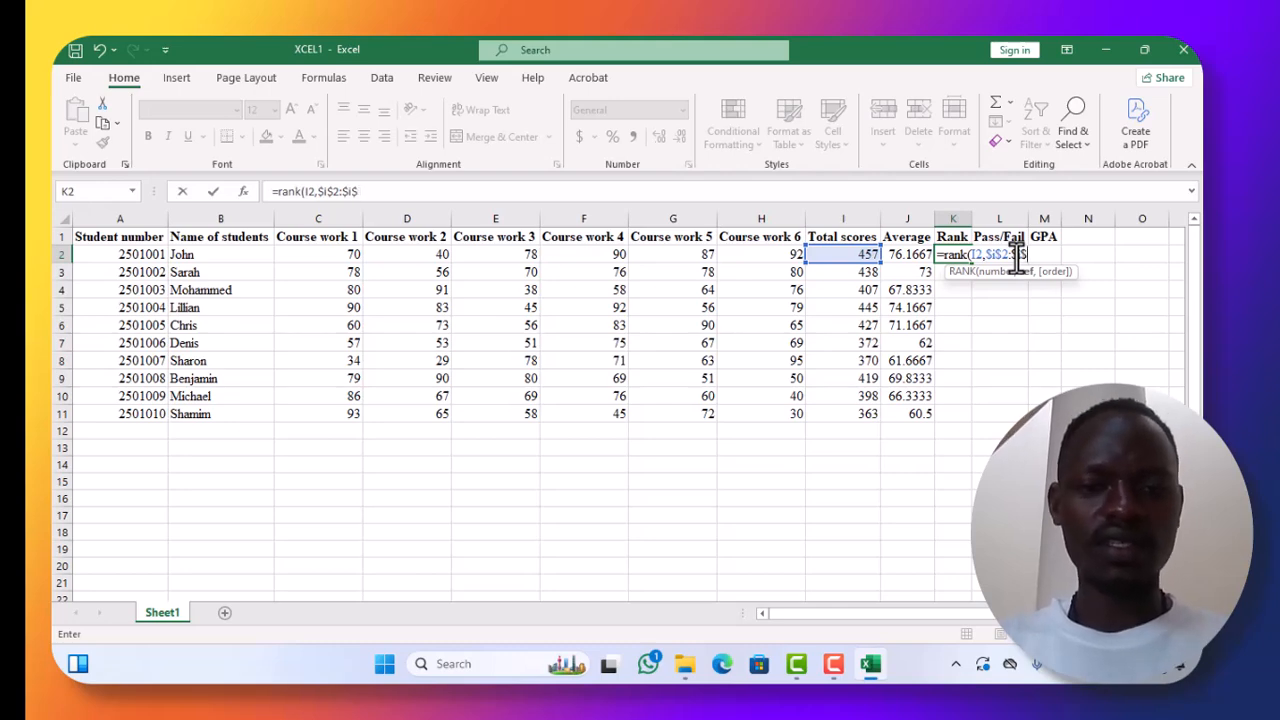
{"action": "type", "text": "11"}
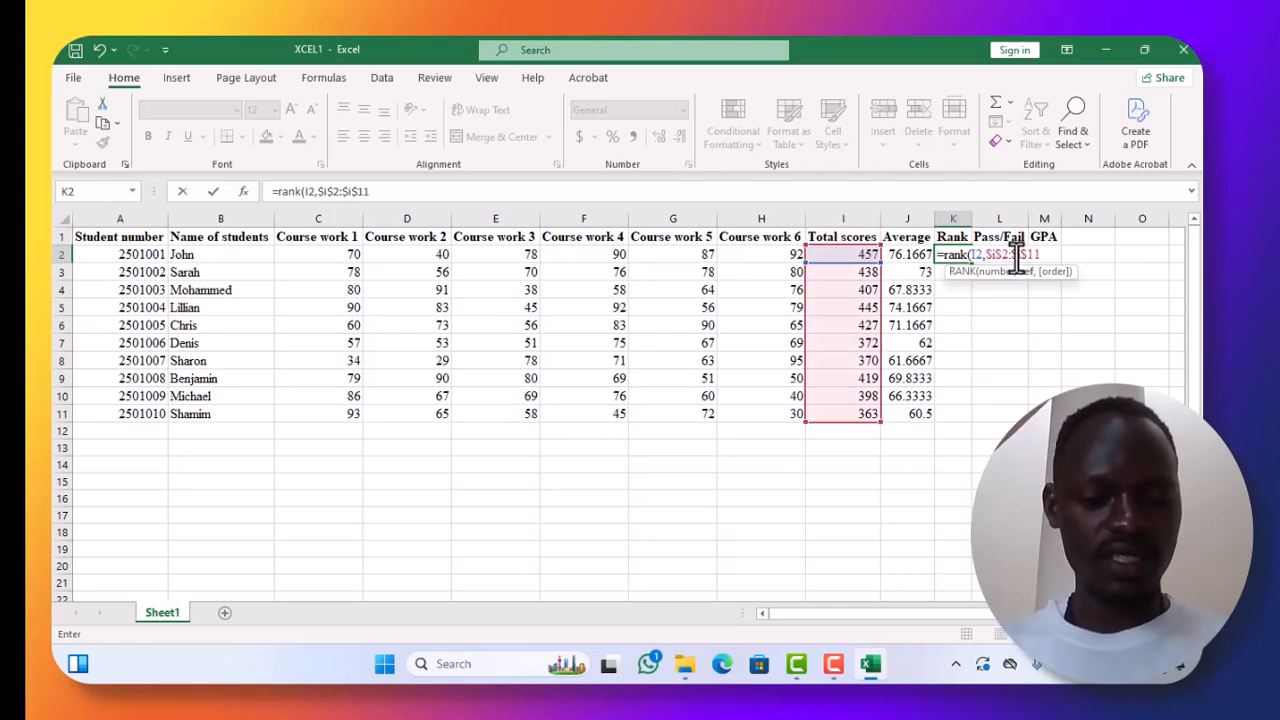
{"action": "type", "text": ")"}
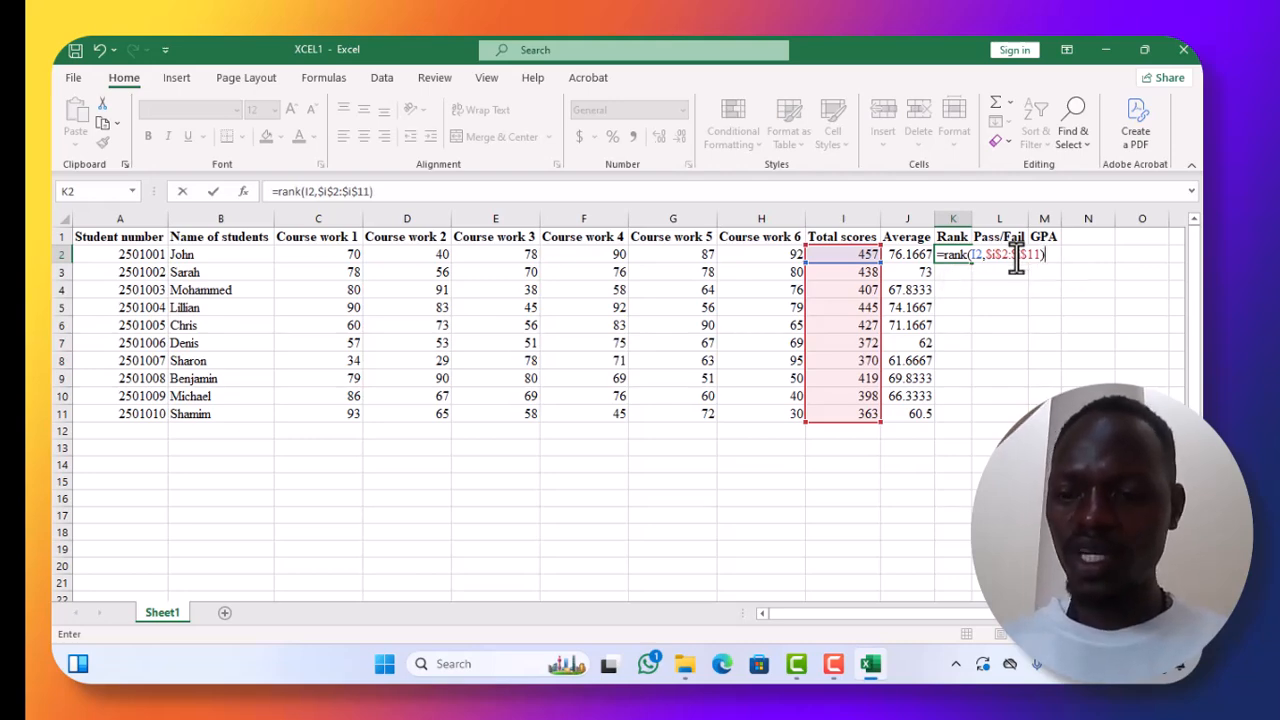
{"action": "key", "text": "Return"}
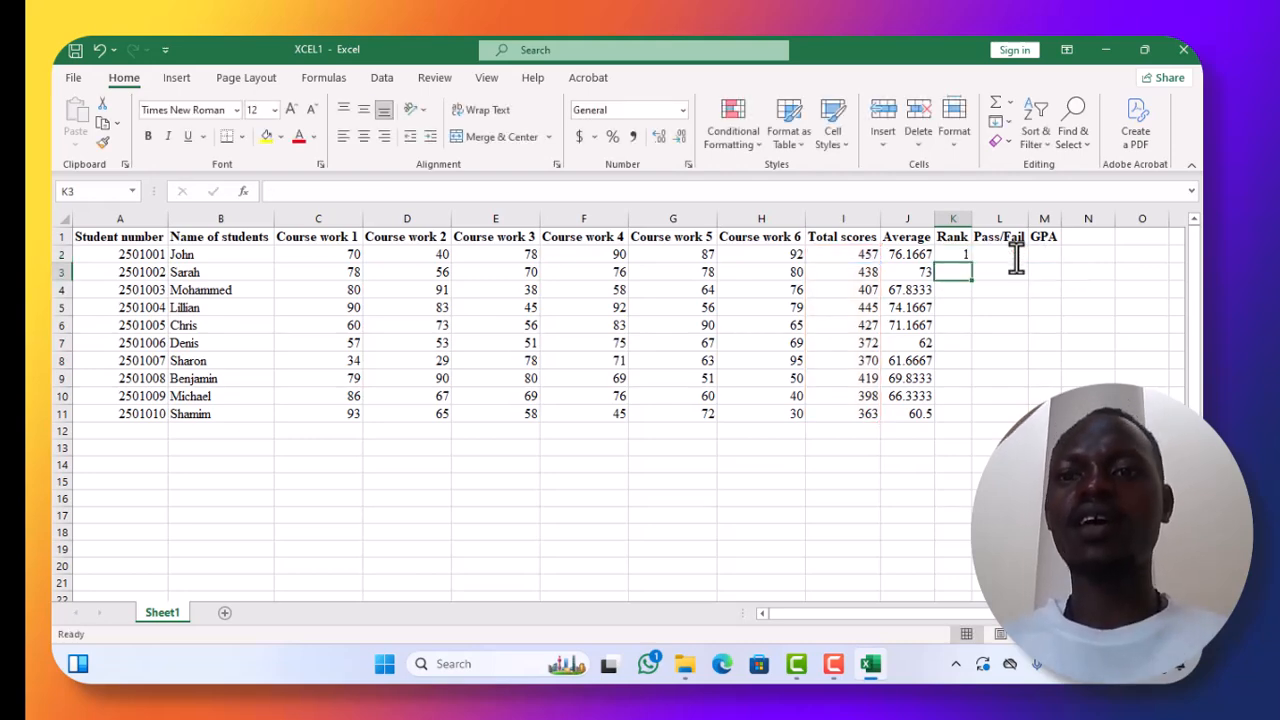
{"action": "left_click", "coordinate": [948, 256]}
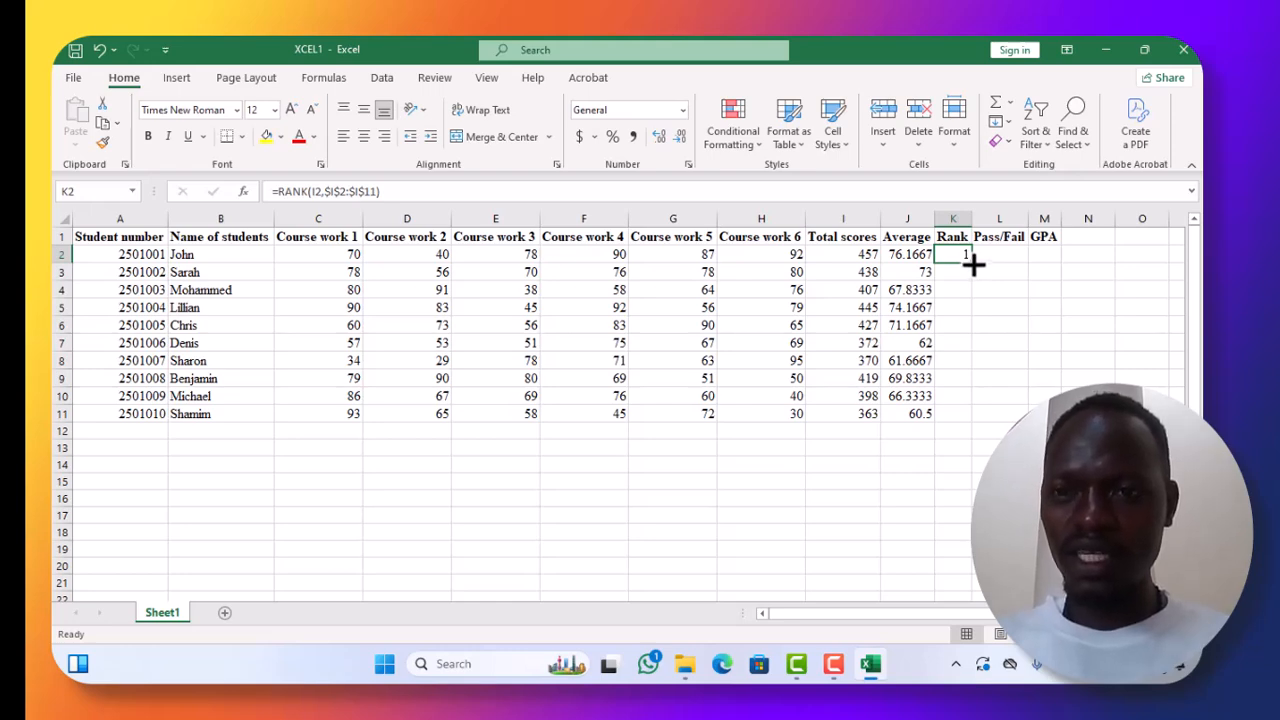
{"action": "left_click_drag", "start_coordinate": [973, 262], "coordinate": [978, 425]}
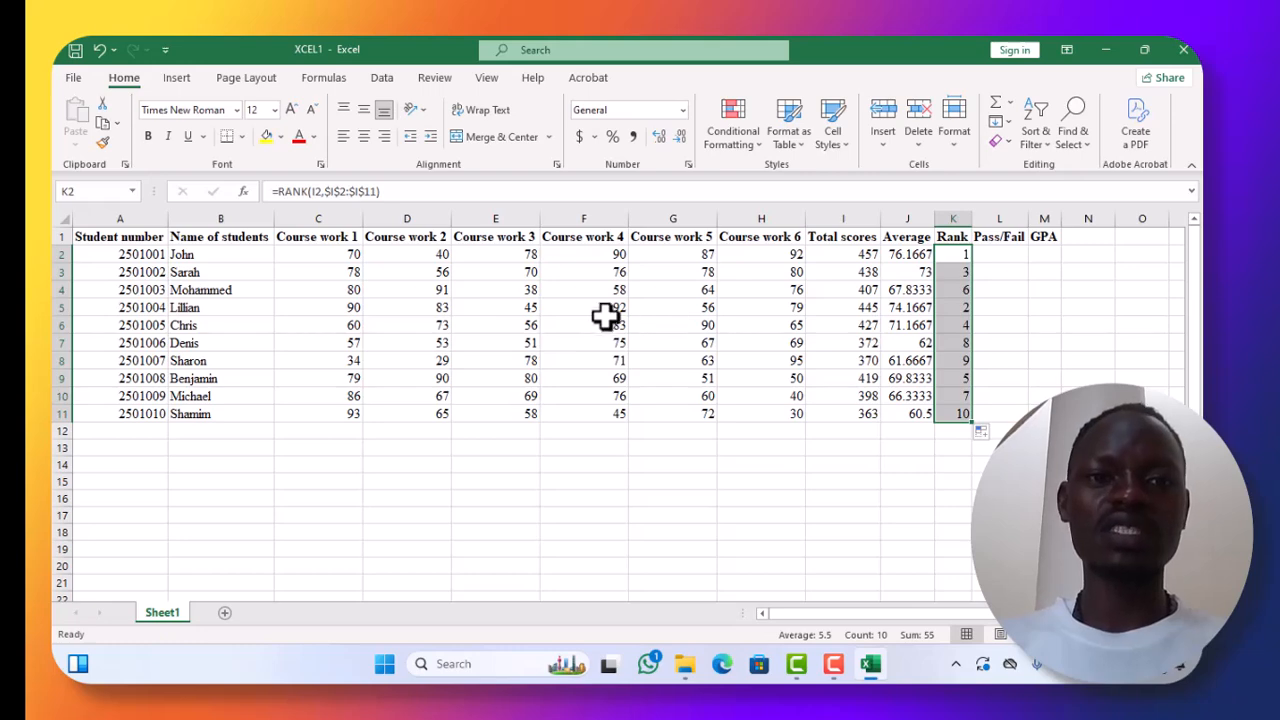
Change the course work scores to 30 in D5, 98 in E8 and 45 in F2
{"action": "left_click", "coordinate": [432, 313]}
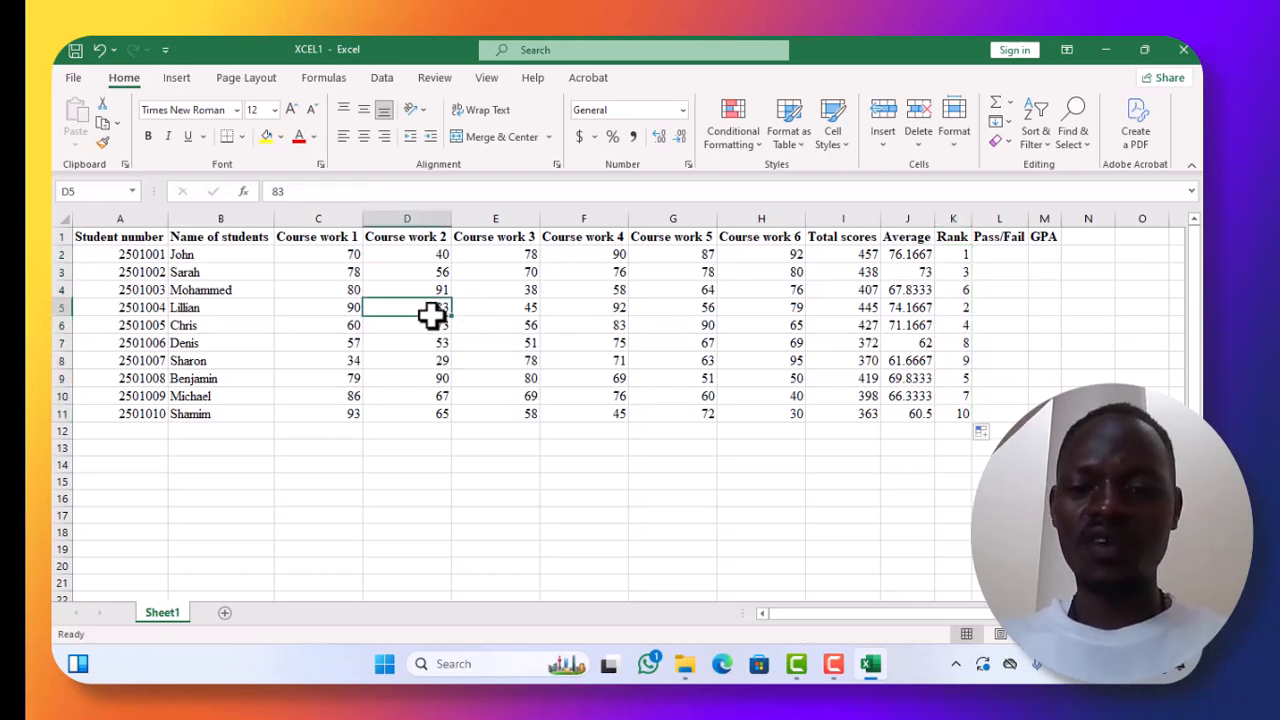
{"action": "type", "text": "30"}
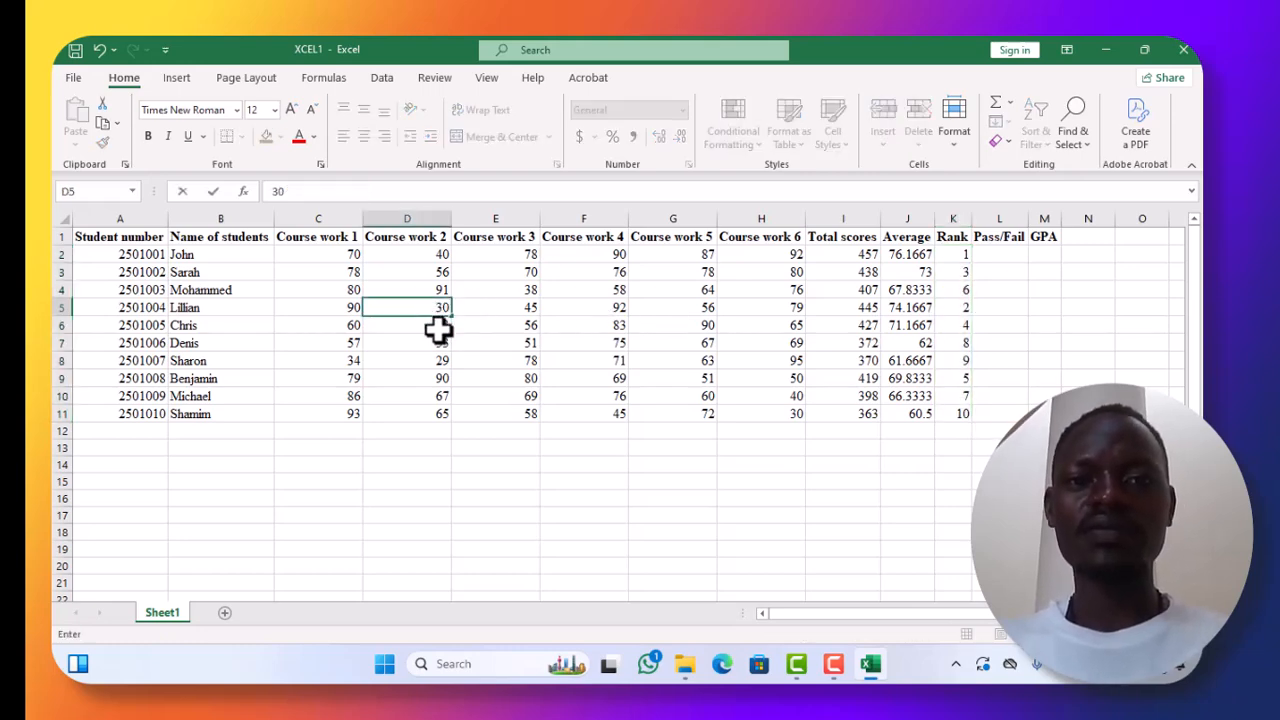
{"action": "key", "text": "Return"}
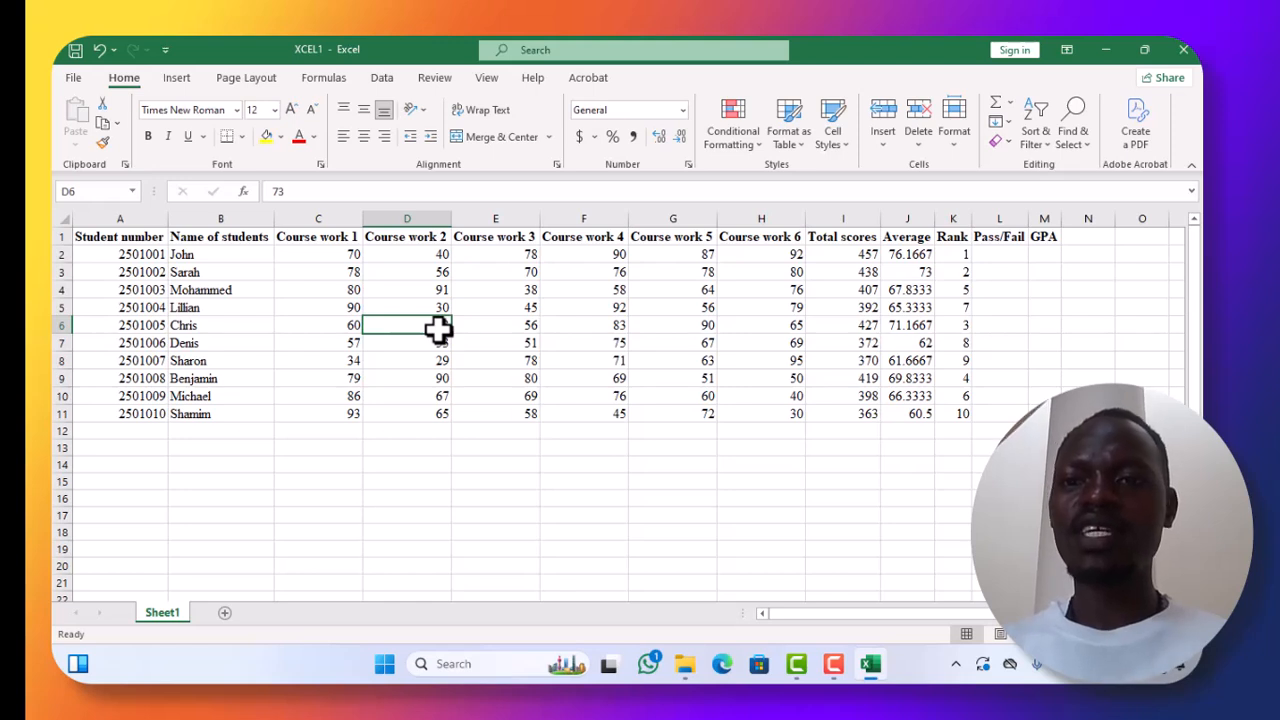
{"action": "left_click", "coordinate": [530, 360]}
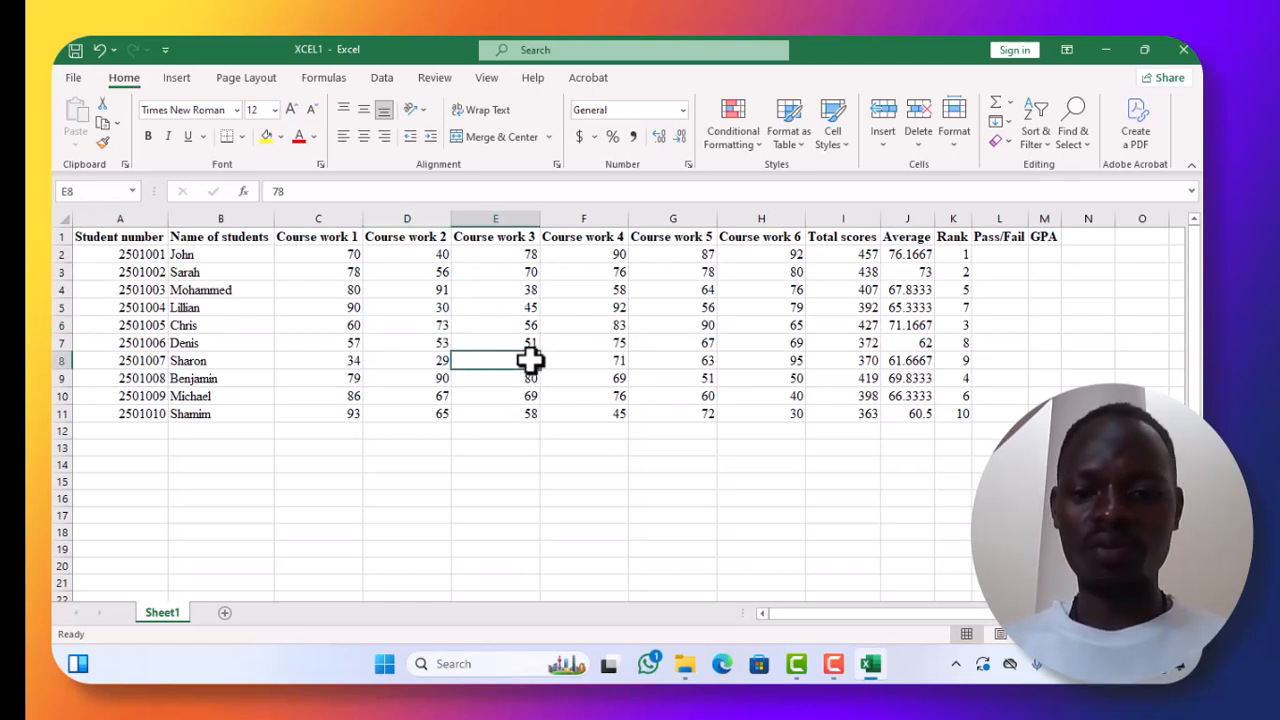
{"action": "type", "text": "98"}
{"action": "left_click", "coordinate": [526, 386]}
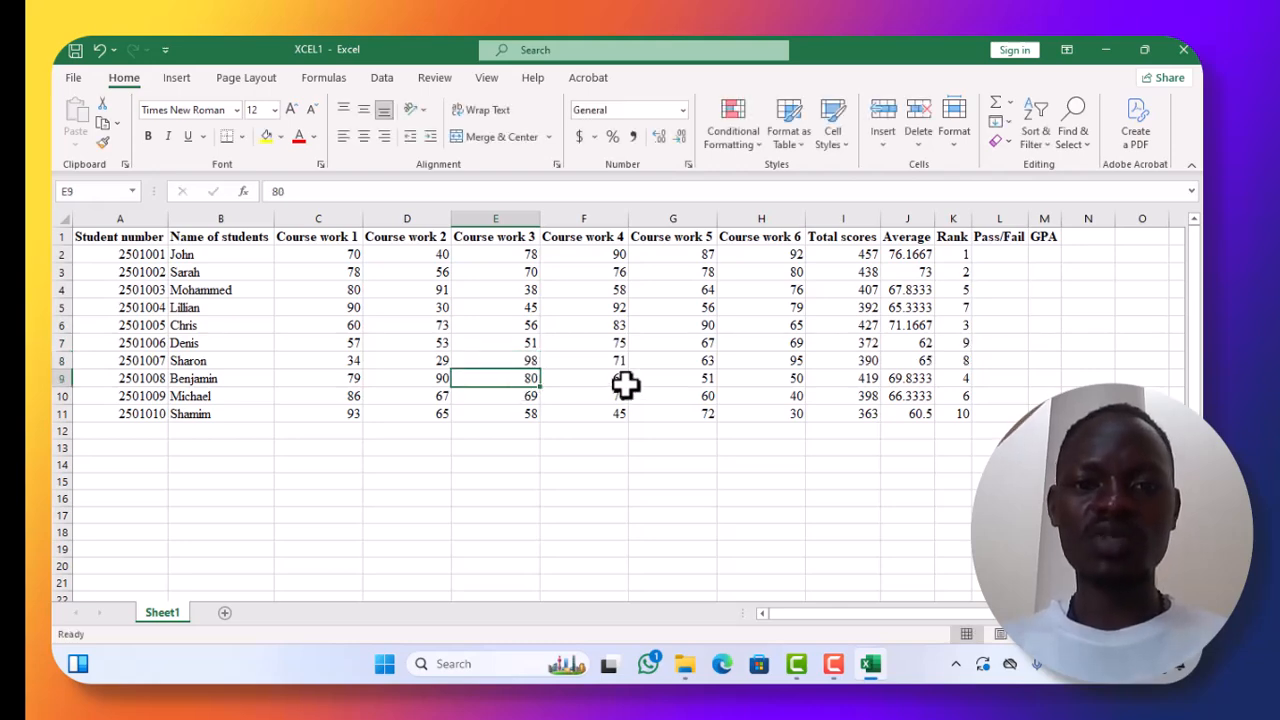
{"action": "left_click", "coordinate": [610, 362]}
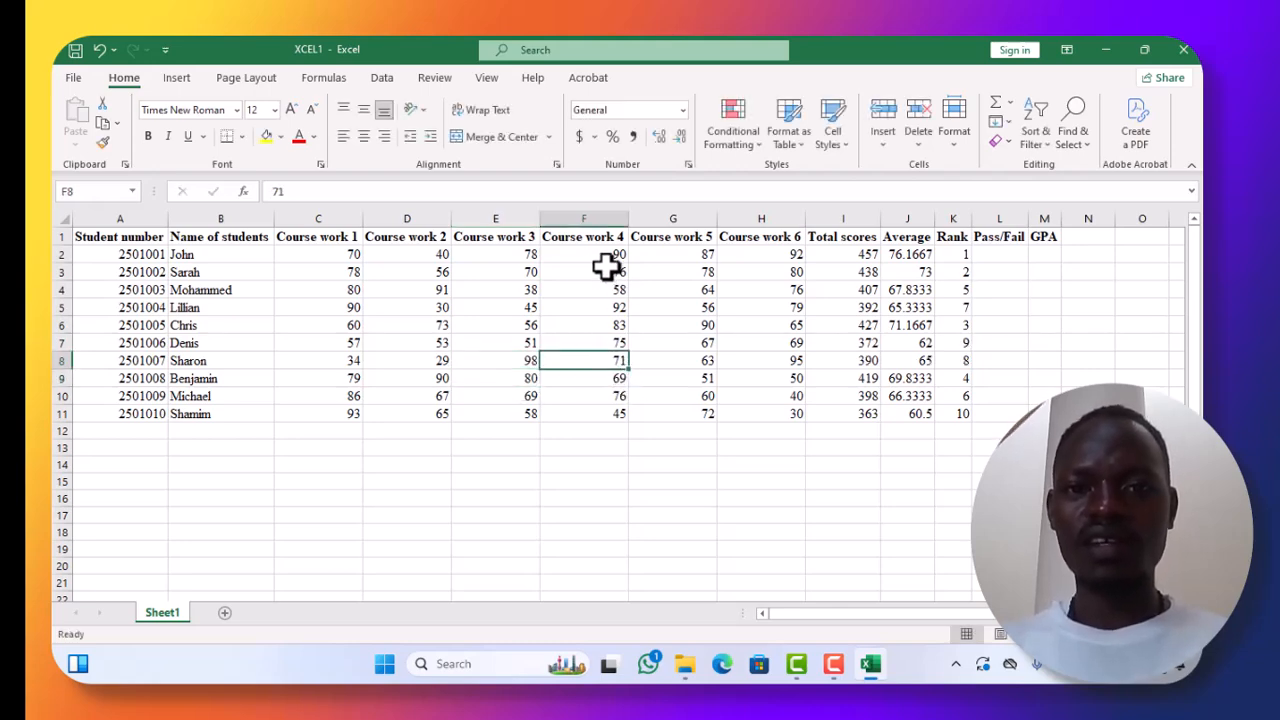
{"action": "left_click", "coordinate": [603, 258]}
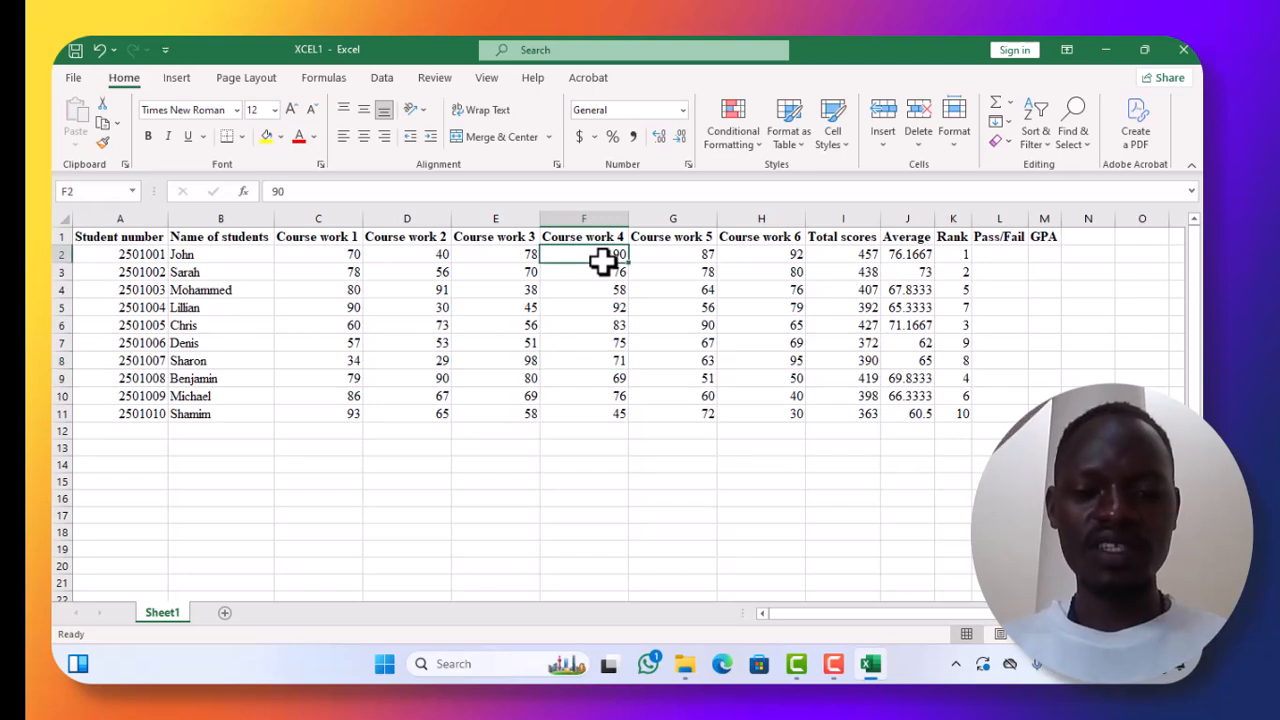
{"action": "type", "text": "45"}
{"action": "left_click", "coordinate": [612, 285]}
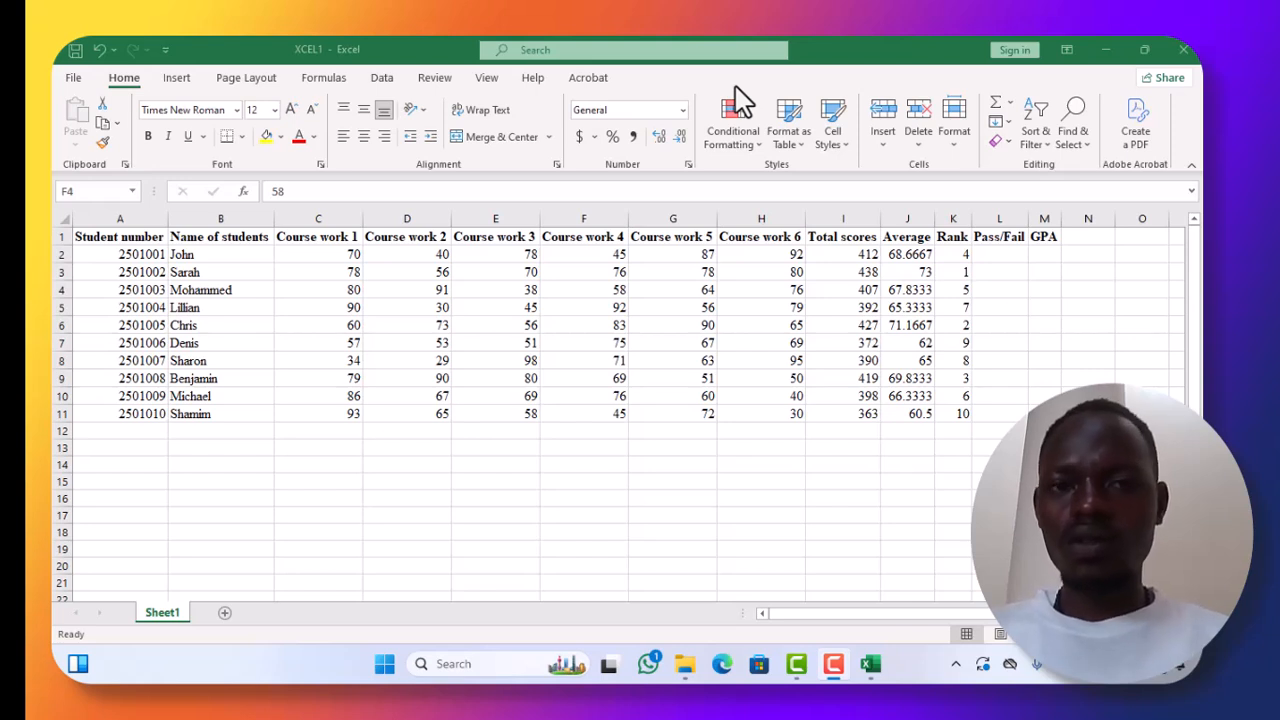
Try the formula =if(C2>30,"Pass","Fail") in the Pass/Fail cell L2 and undo it
{"action": "left_click", "coordinate": [986, 251]}
{"action": "left_click", "coordinate": [992, 257]}
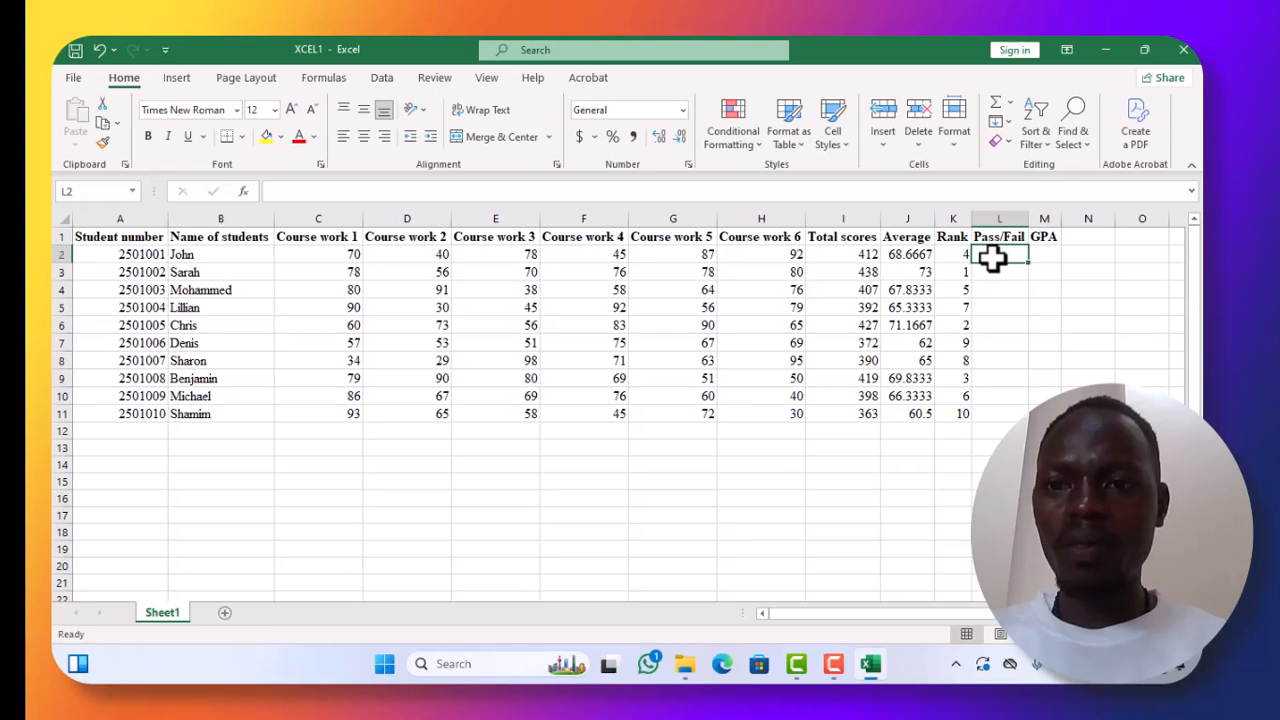
{"action": "type", "text": "="}
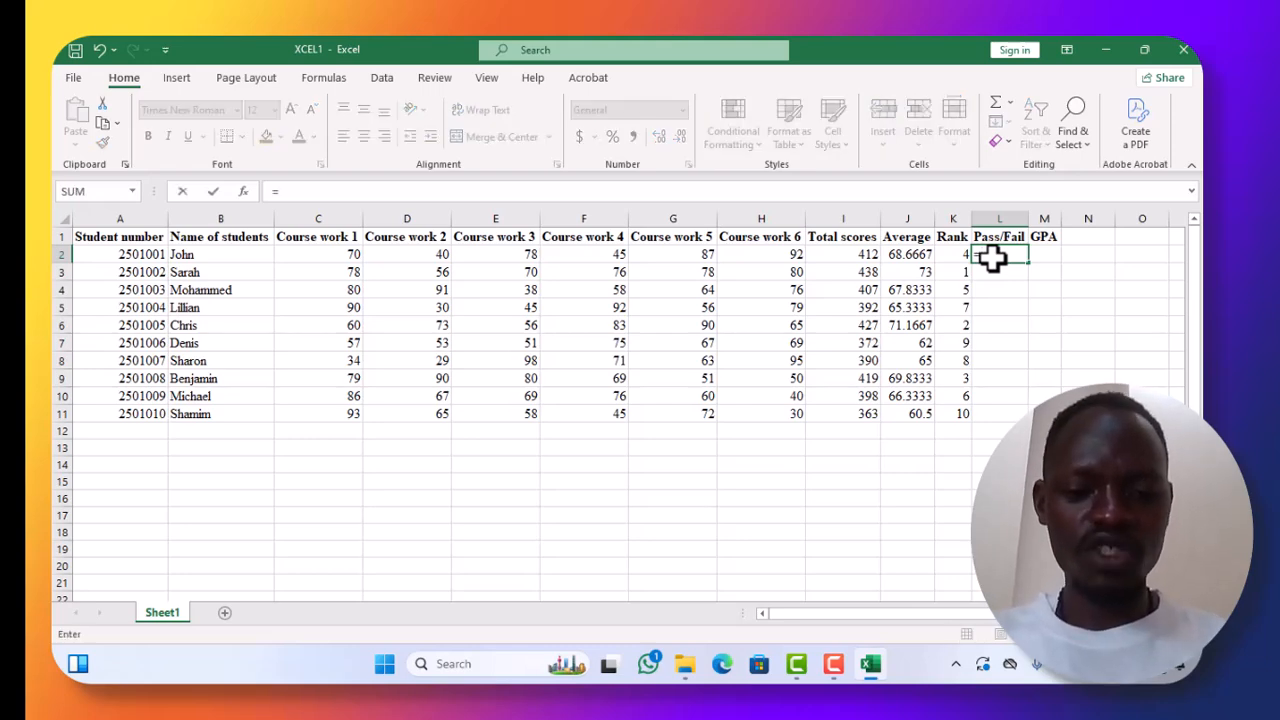
{"action": "type", "text": "if"}
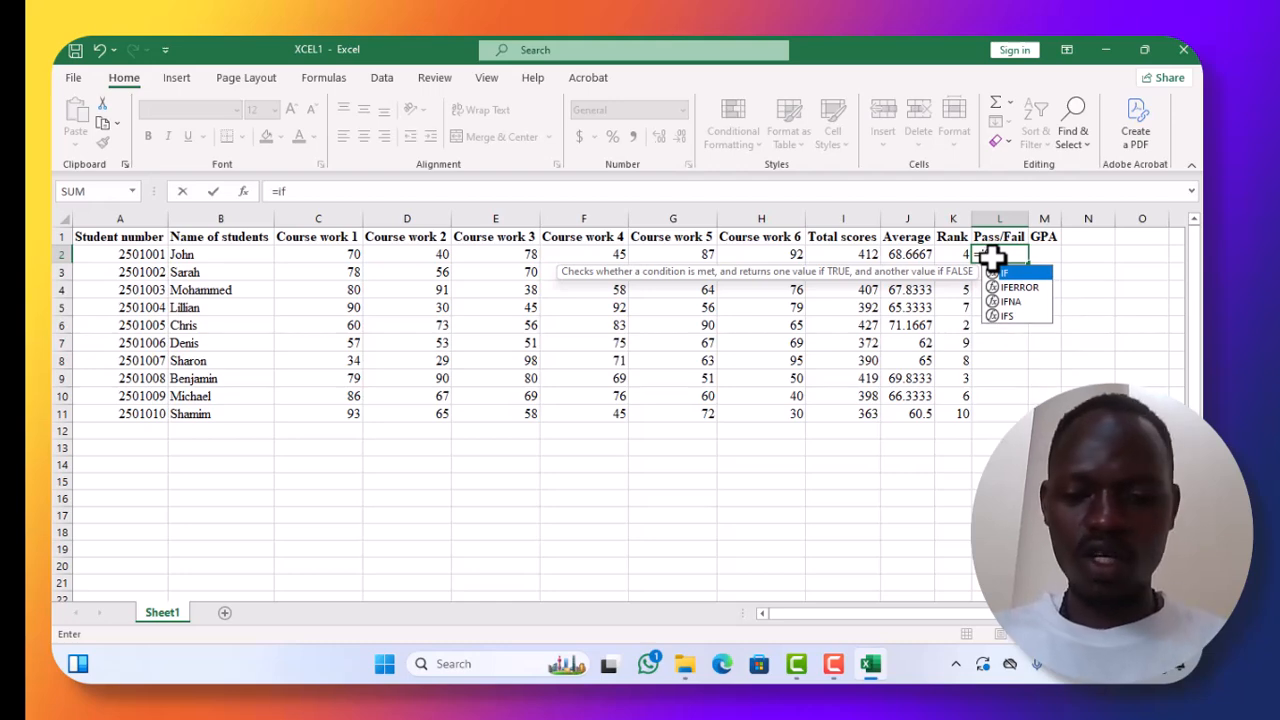
{"action": "type", "text": "("}
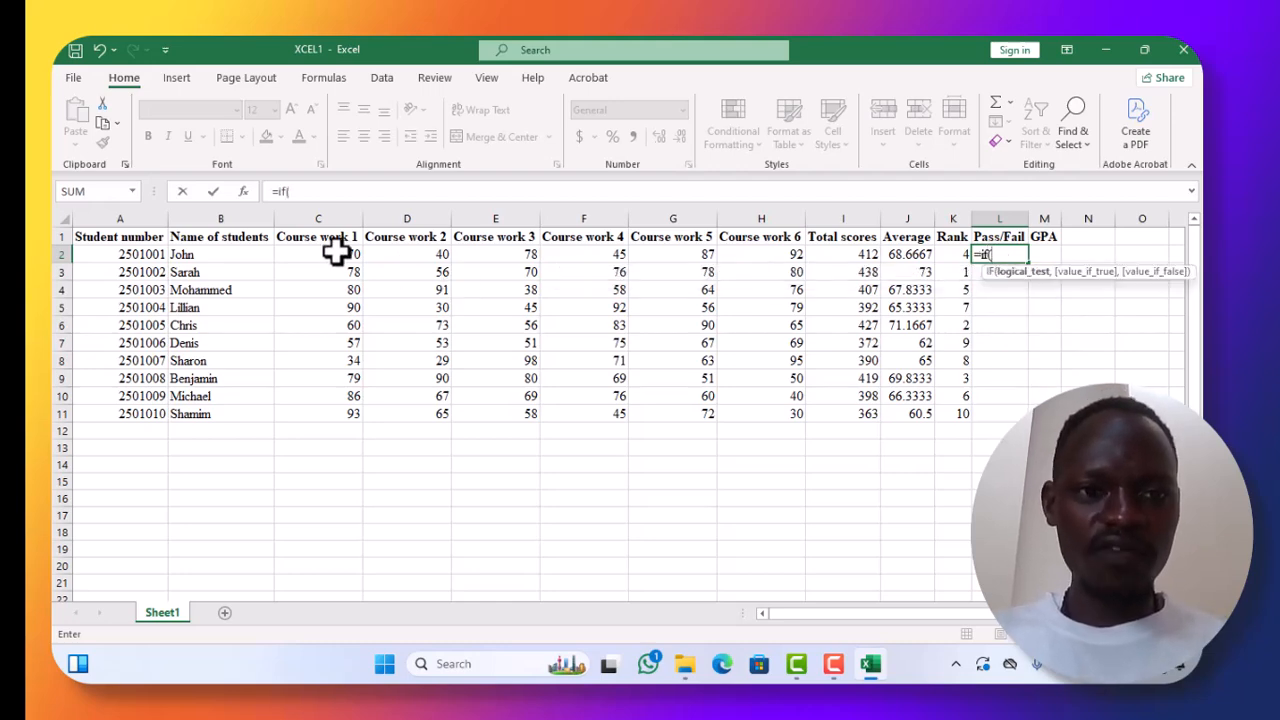
{"action": "left_click", "coordinate": [338, 256]}
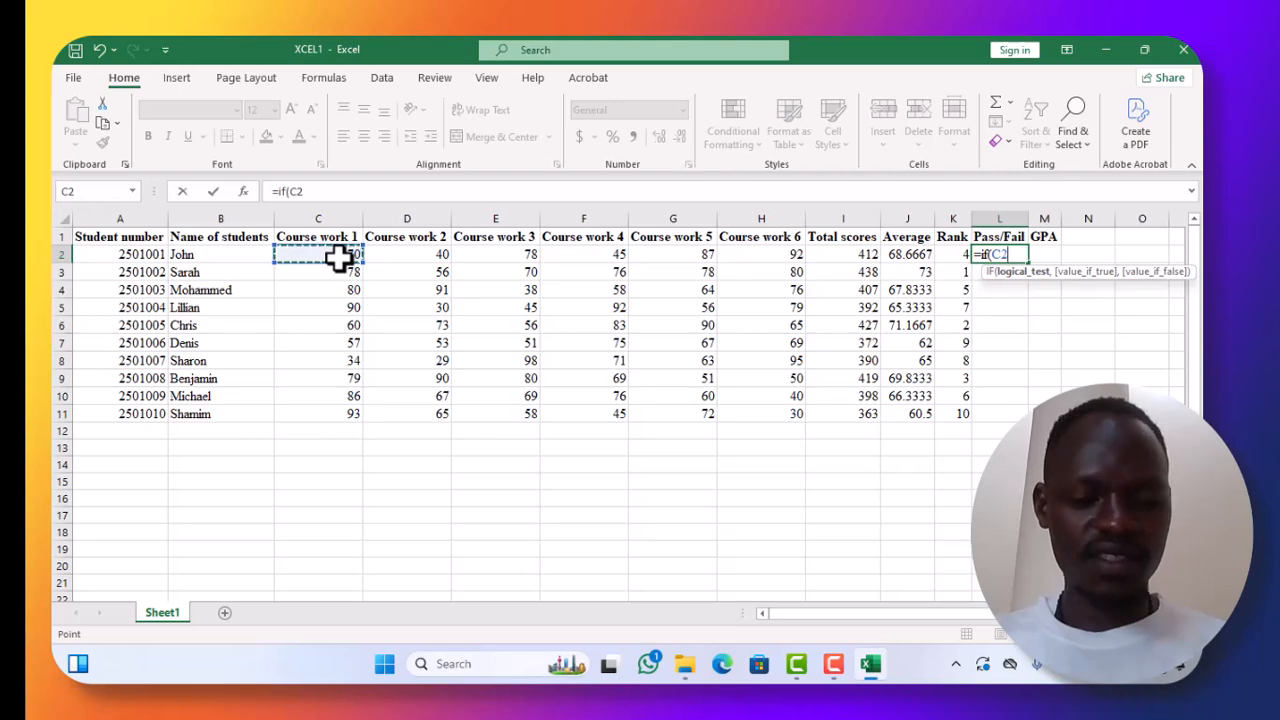
{"action": "type", "text": ">"}
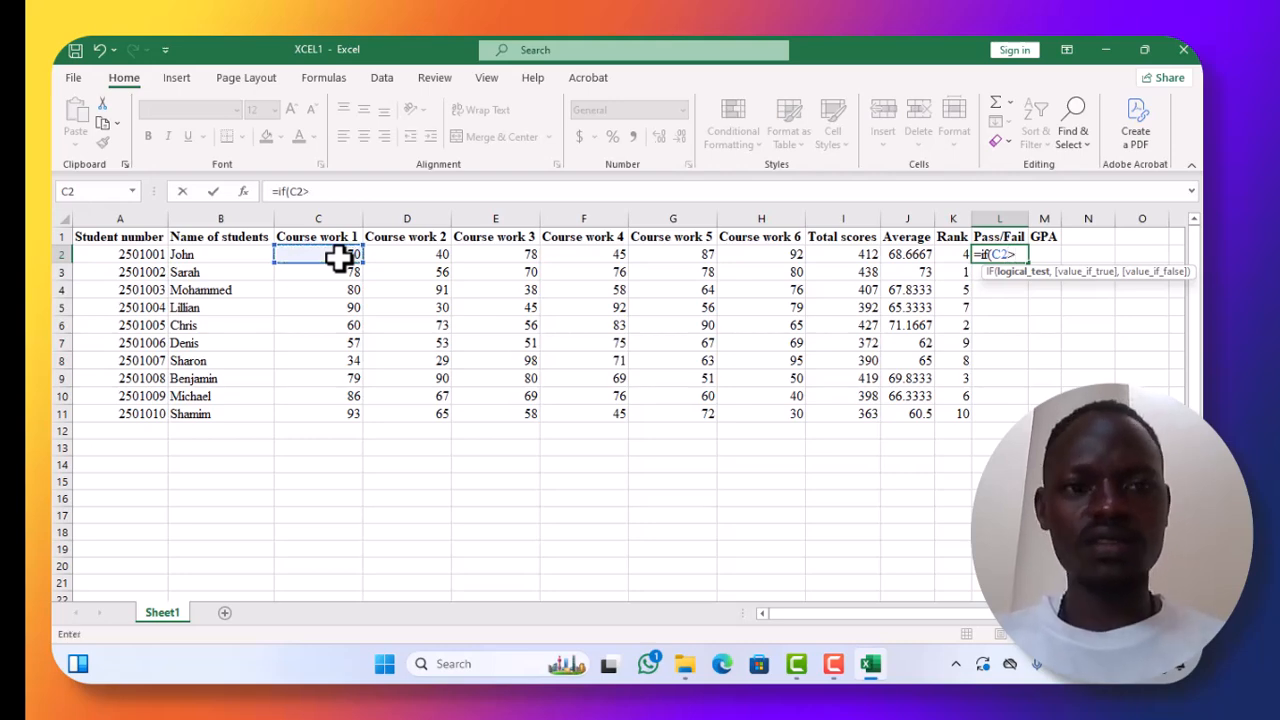
{"action": "type", "text": "30,"}
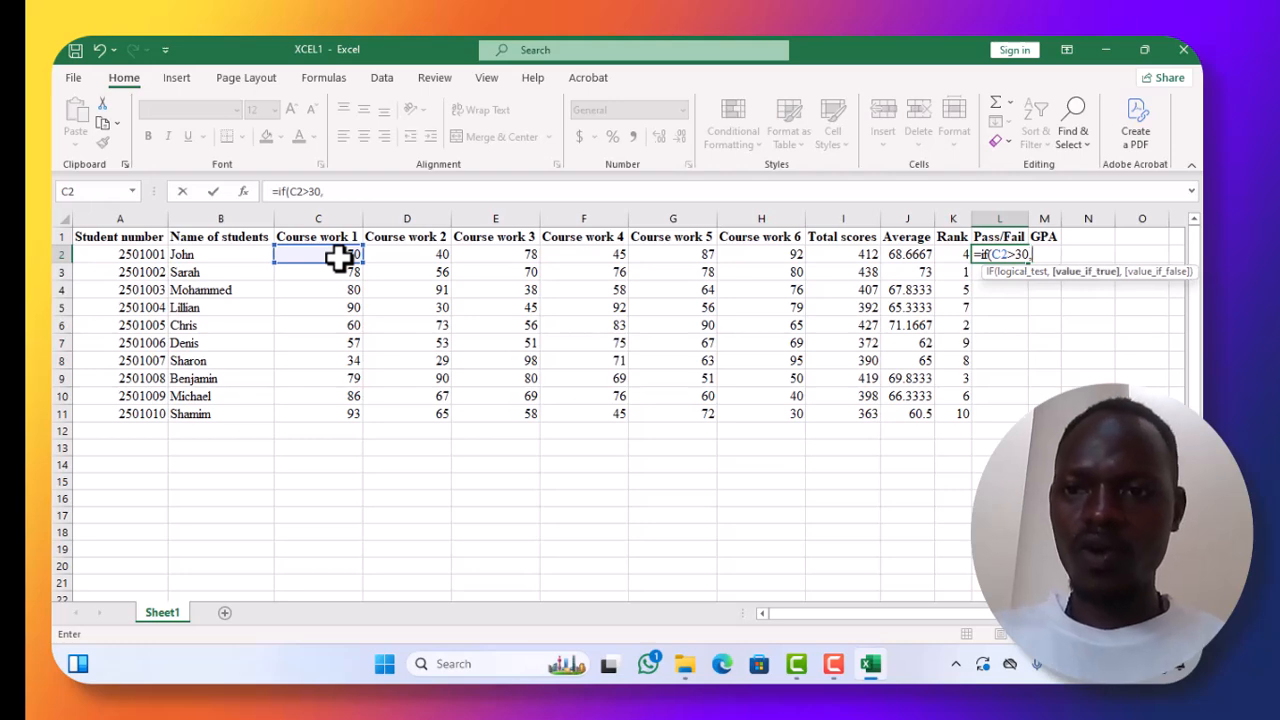
{"action": "type", "text": "\""}
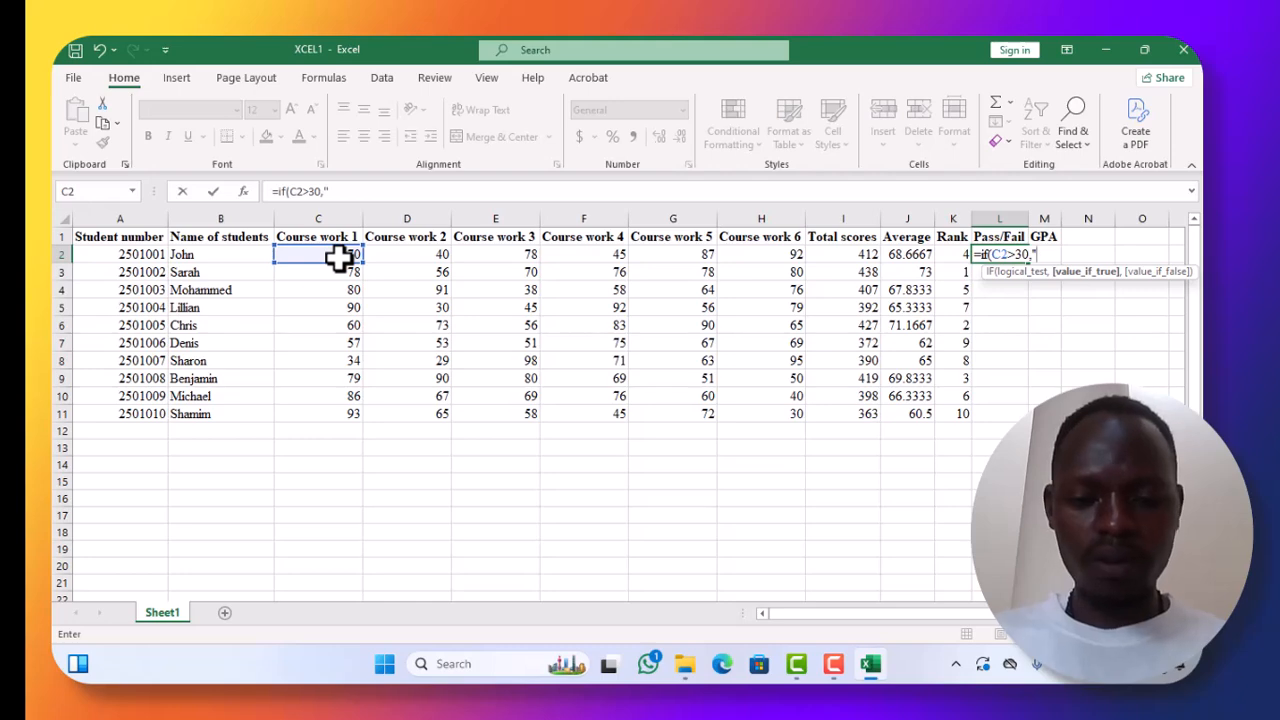
{"action": "type", "text": "Pass"}
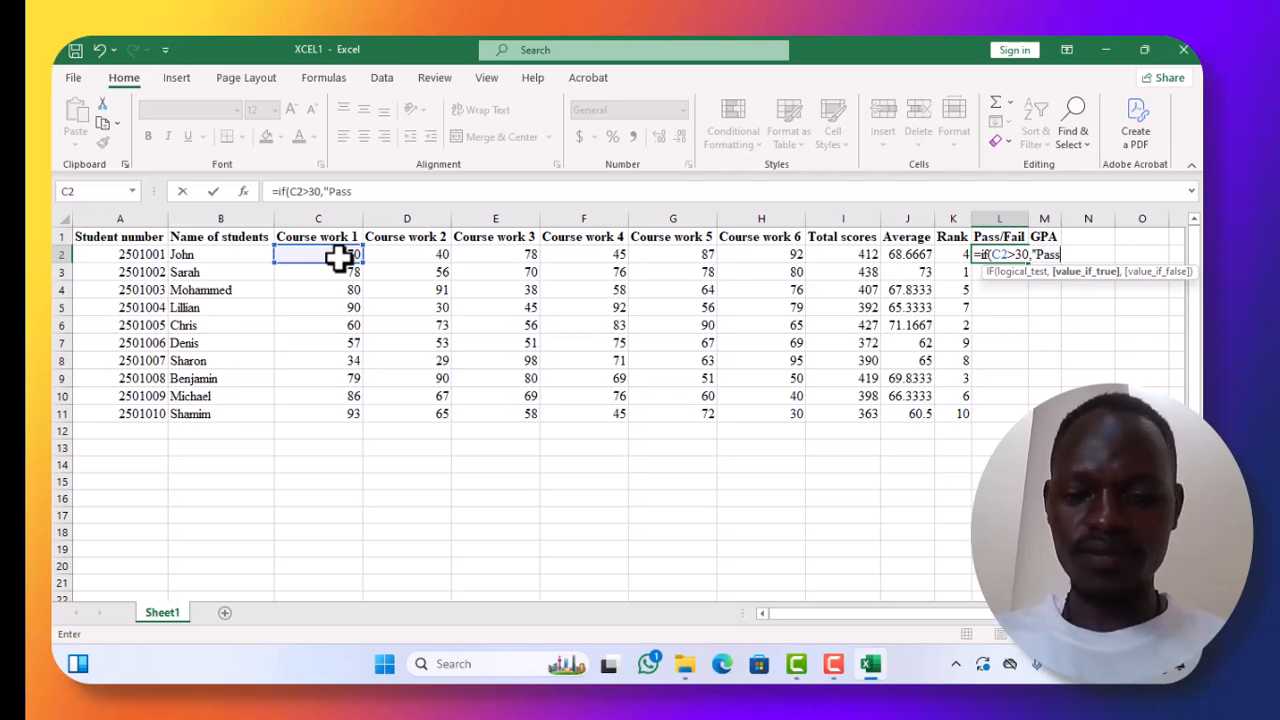
{"action": "type", "text": "\","}
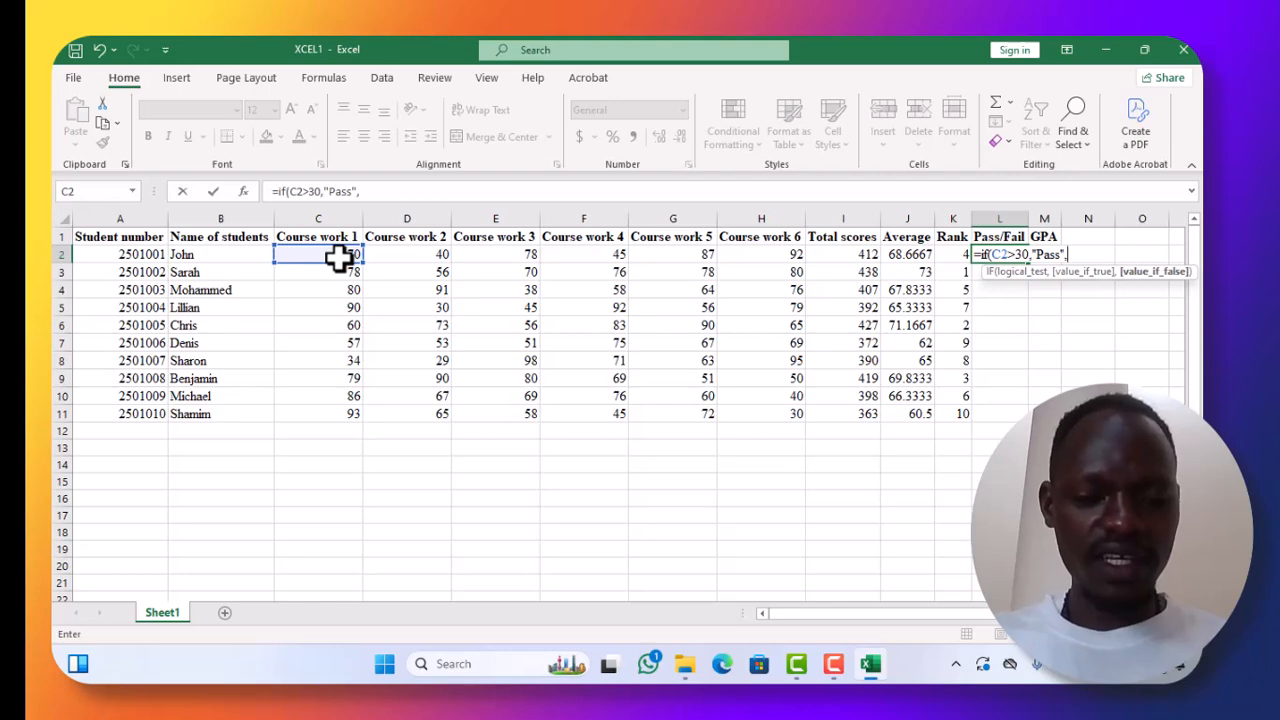
{"action": "type", "text": "\""}
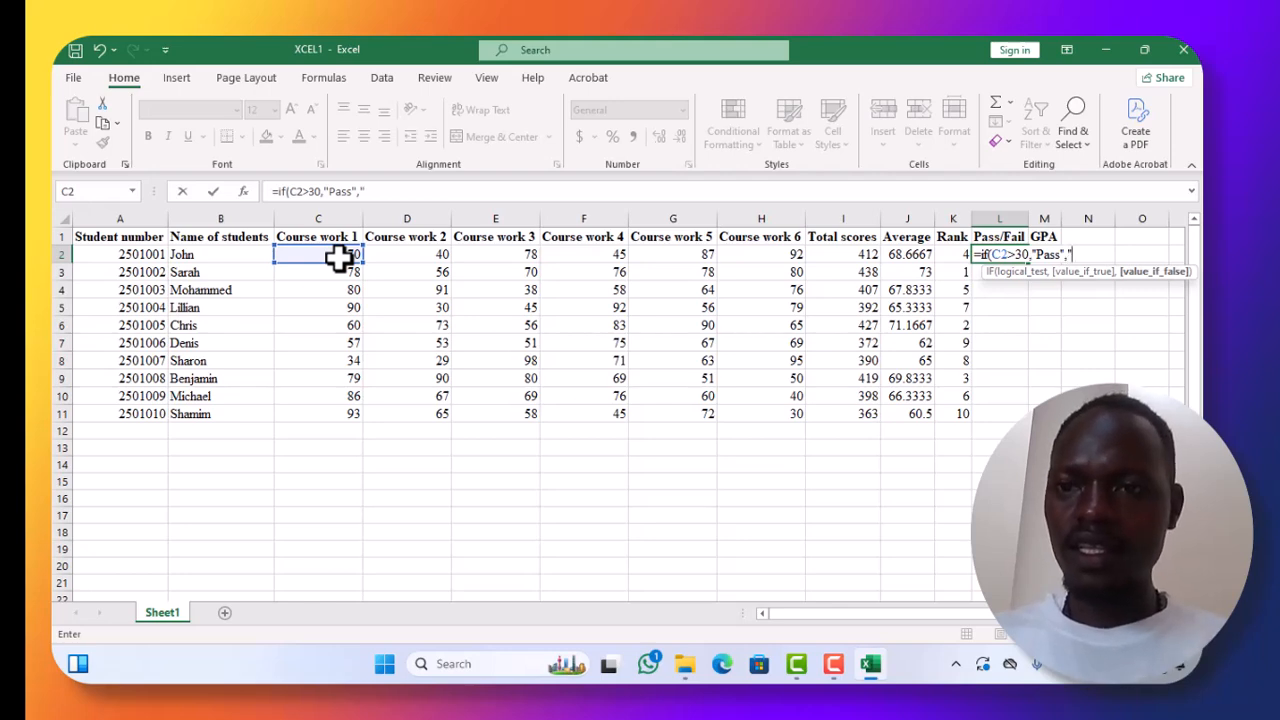
{"action": "type", "text": "Fail"}
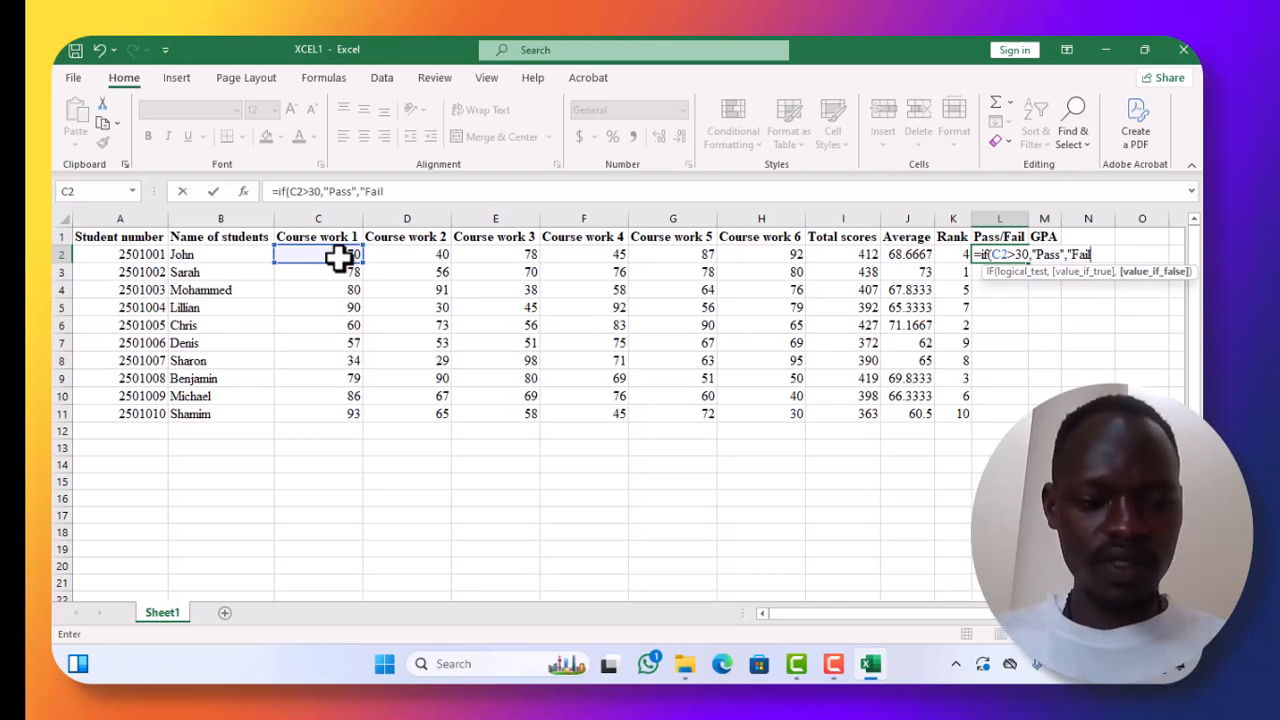
{"action": "type", "text": "\""}
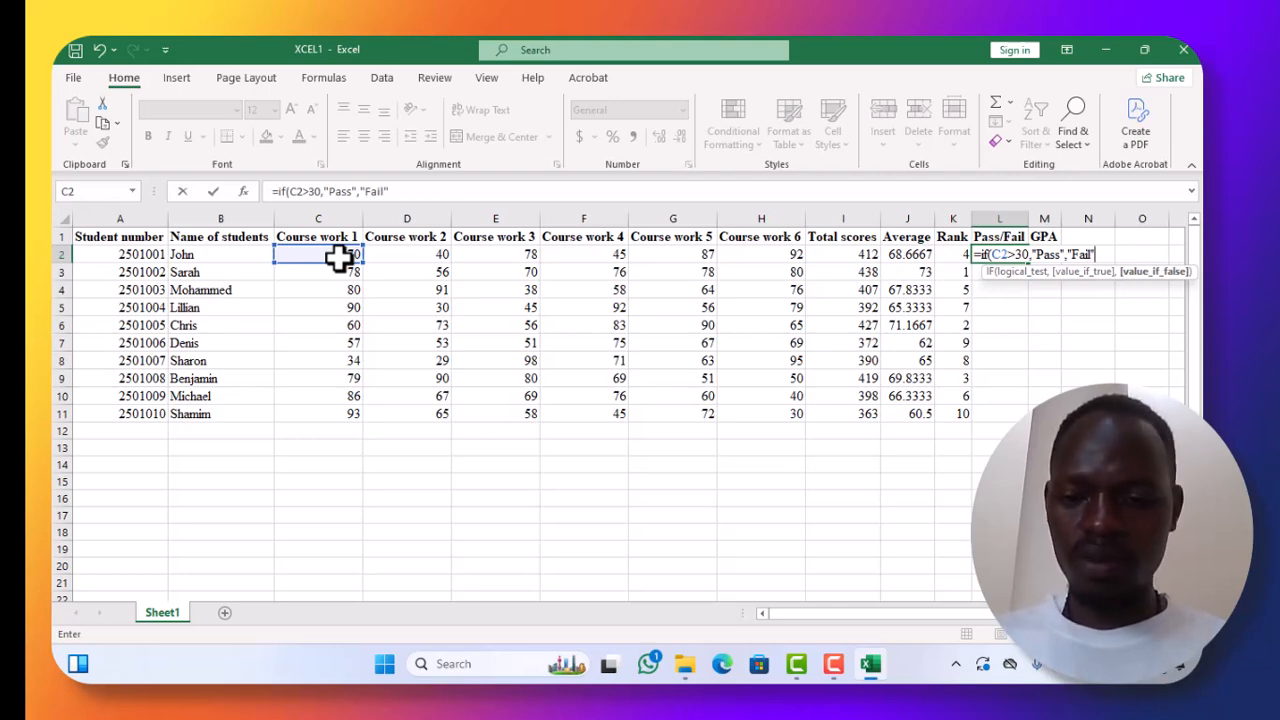
{"action": "type", "text": ")"}
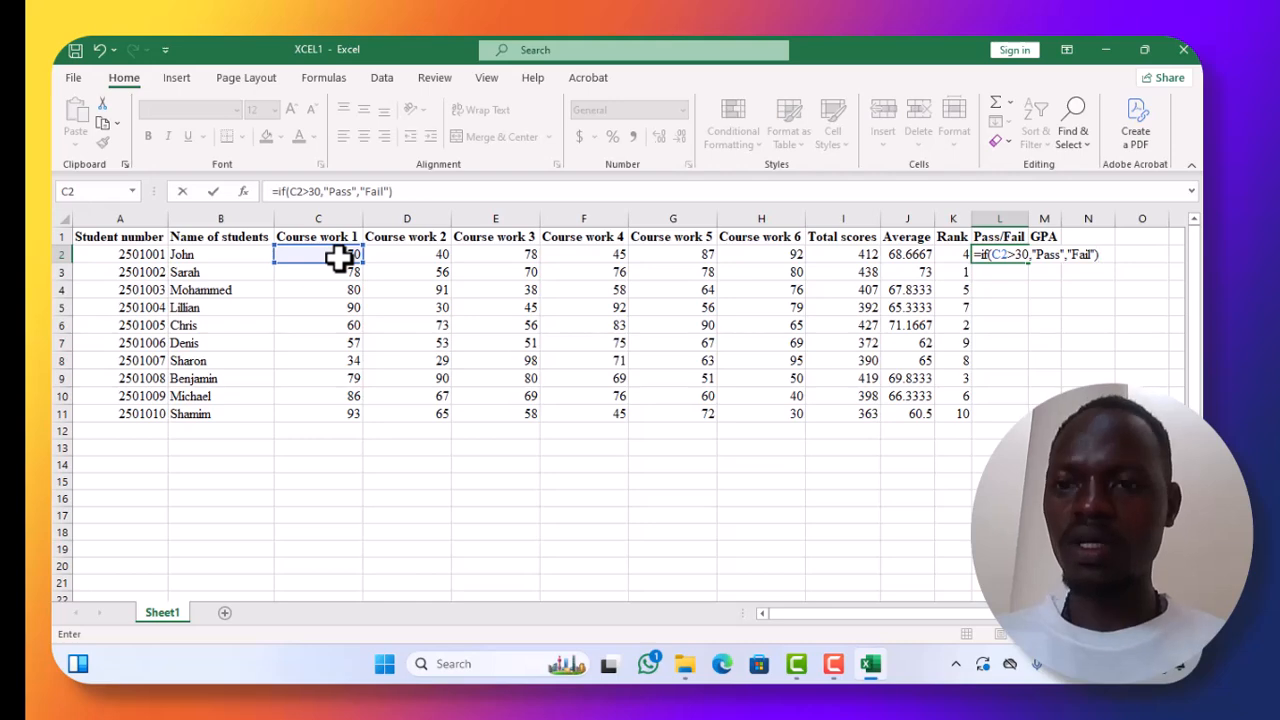
{"action": "key", "text": "Return"}
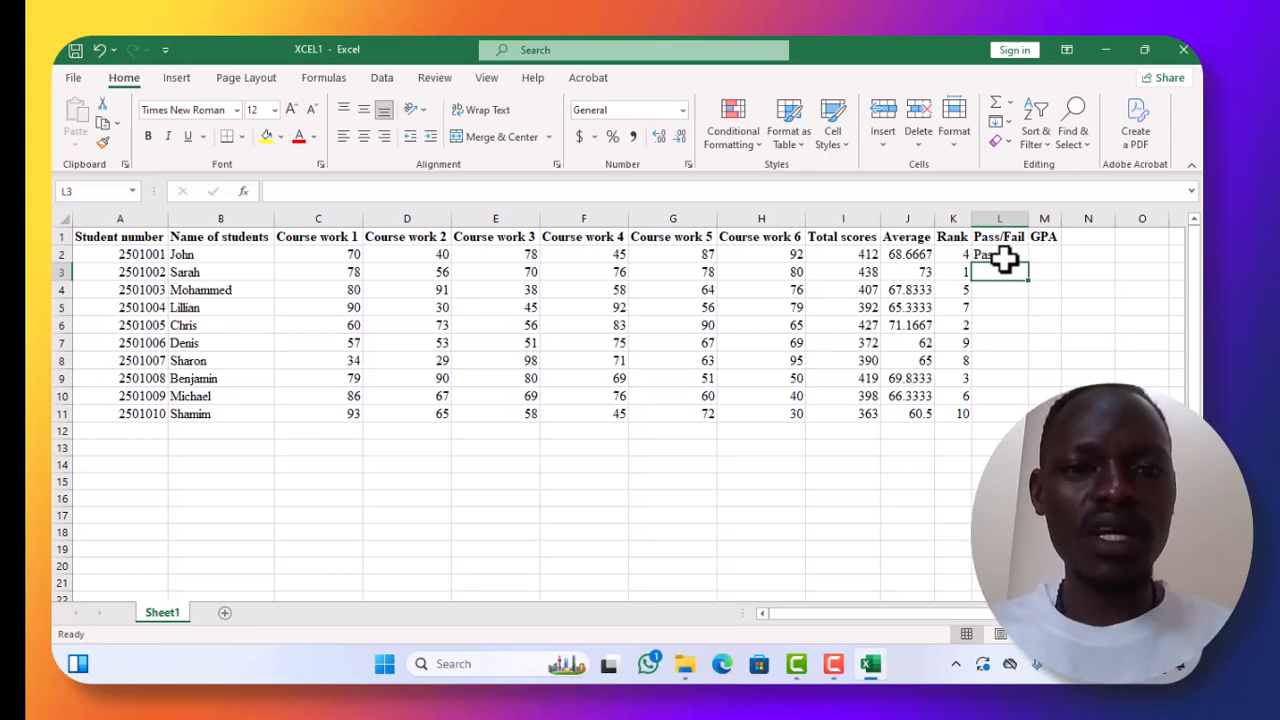
{"action": "left_click", "coordinate": [1006, 257]}
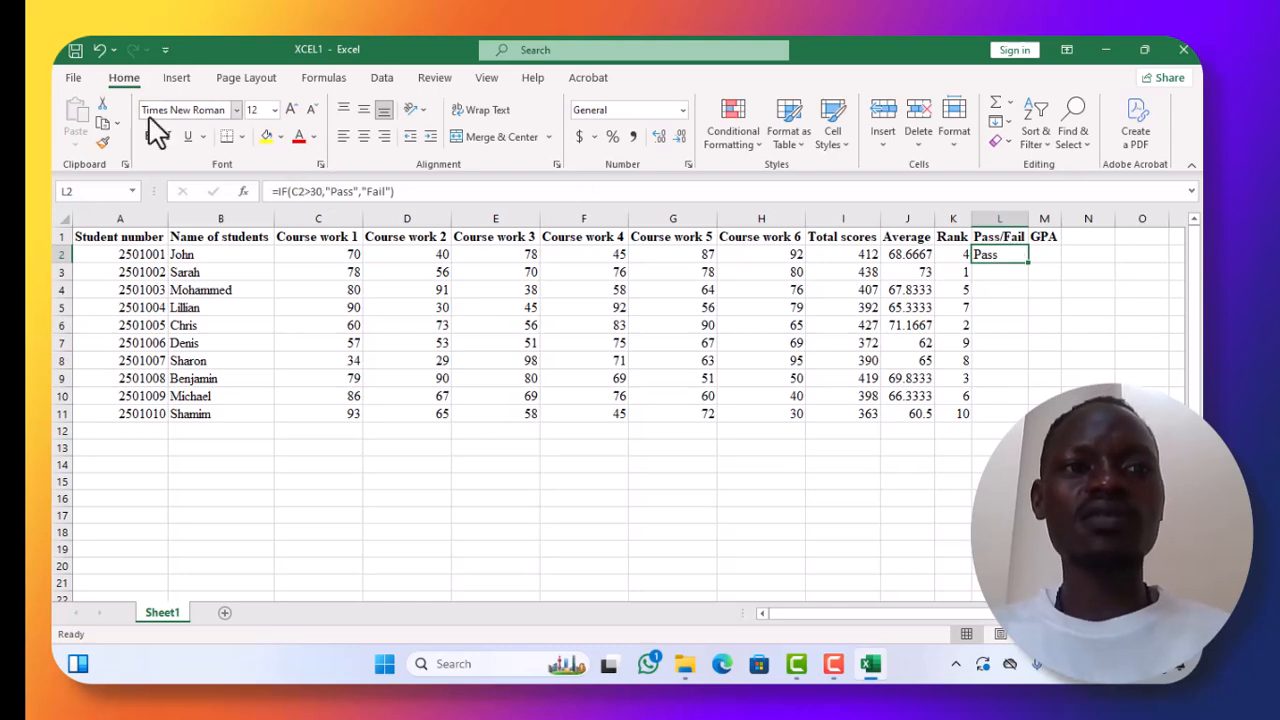
{"action": "left_click", "coordinate": [97, 49]}
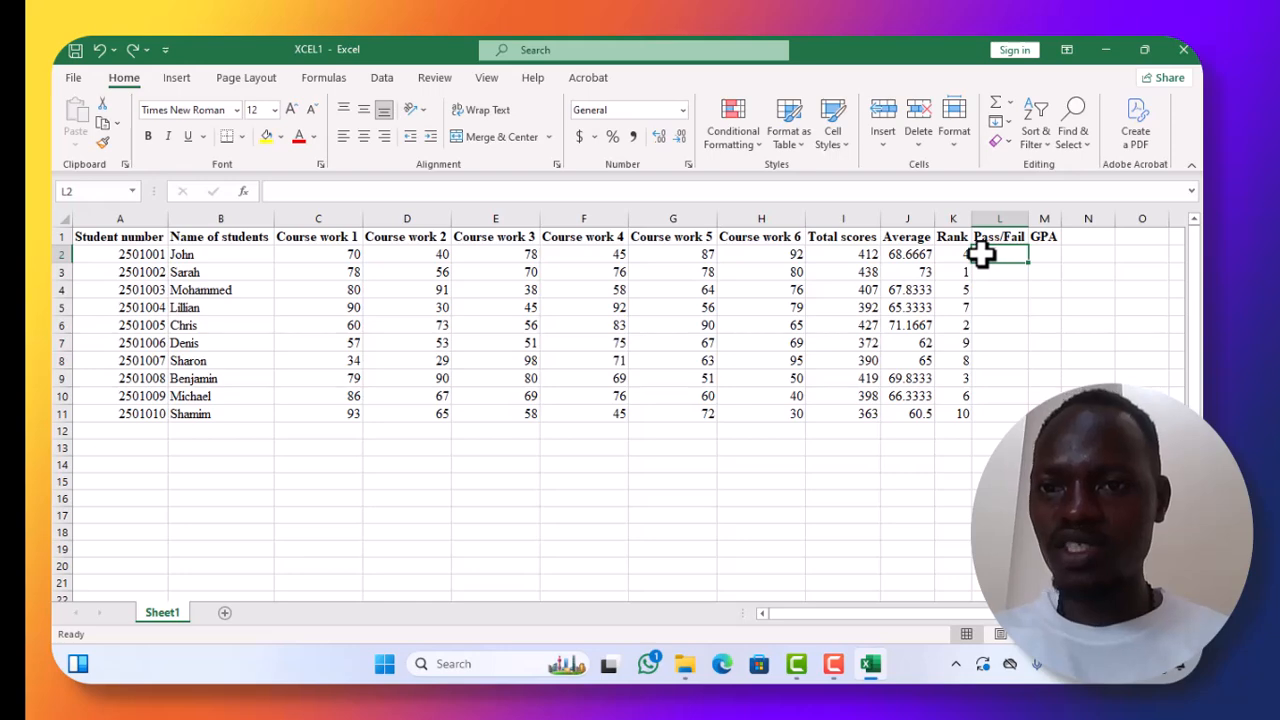
Start an =if(and( formula in the Pass/Fail cell L2 with the conditions C2>=35 and D2>=35
{"action": "type", "text": "="}
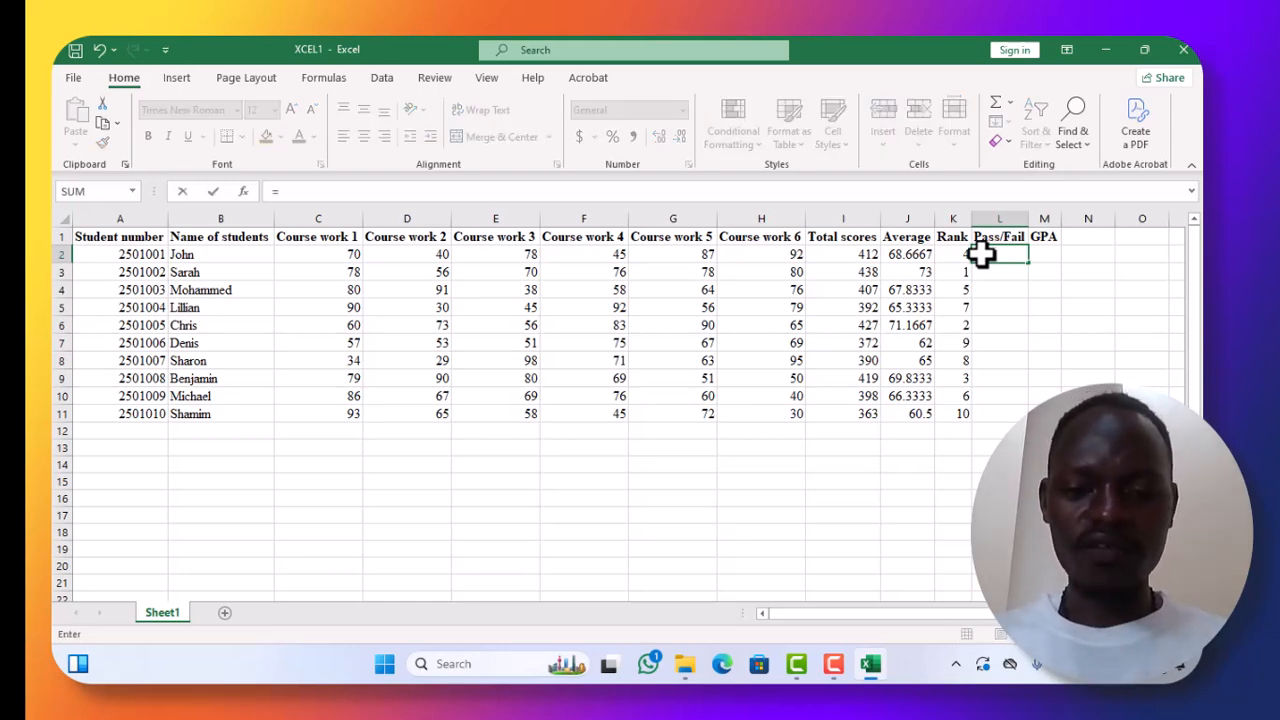
{"action": "type", "text": "if"}
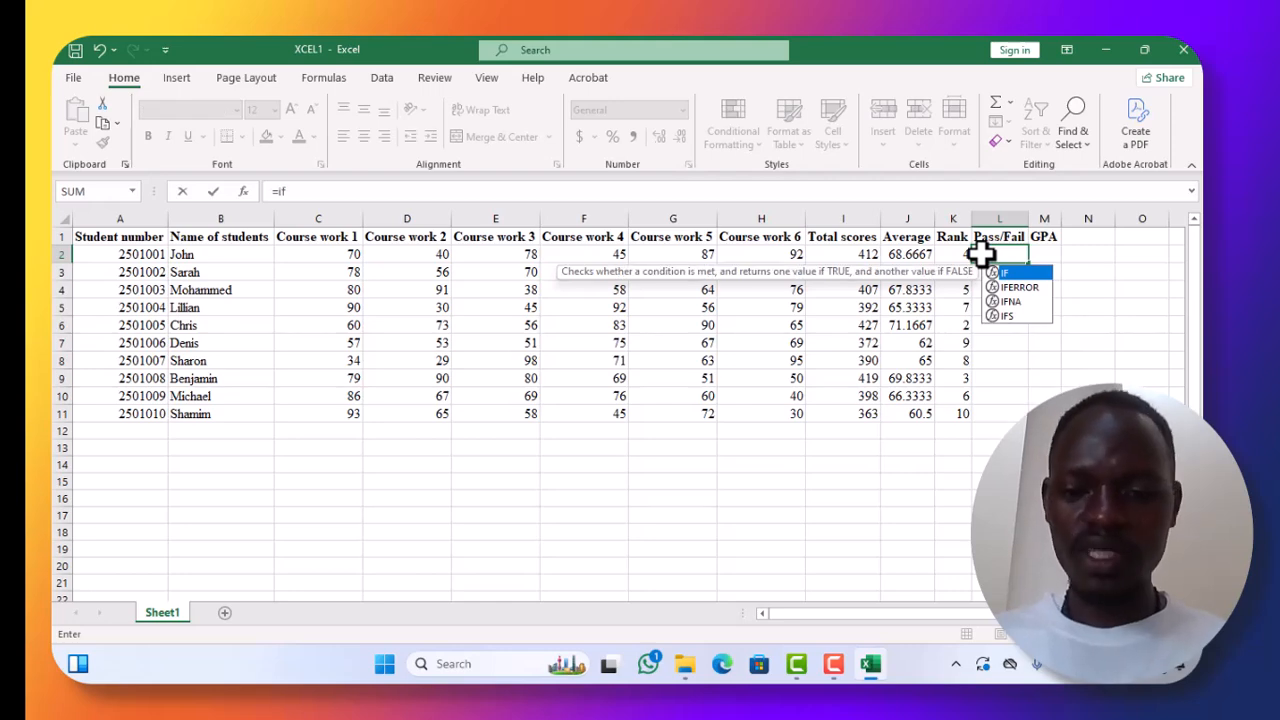
{"action": "type", "text": "(and"}
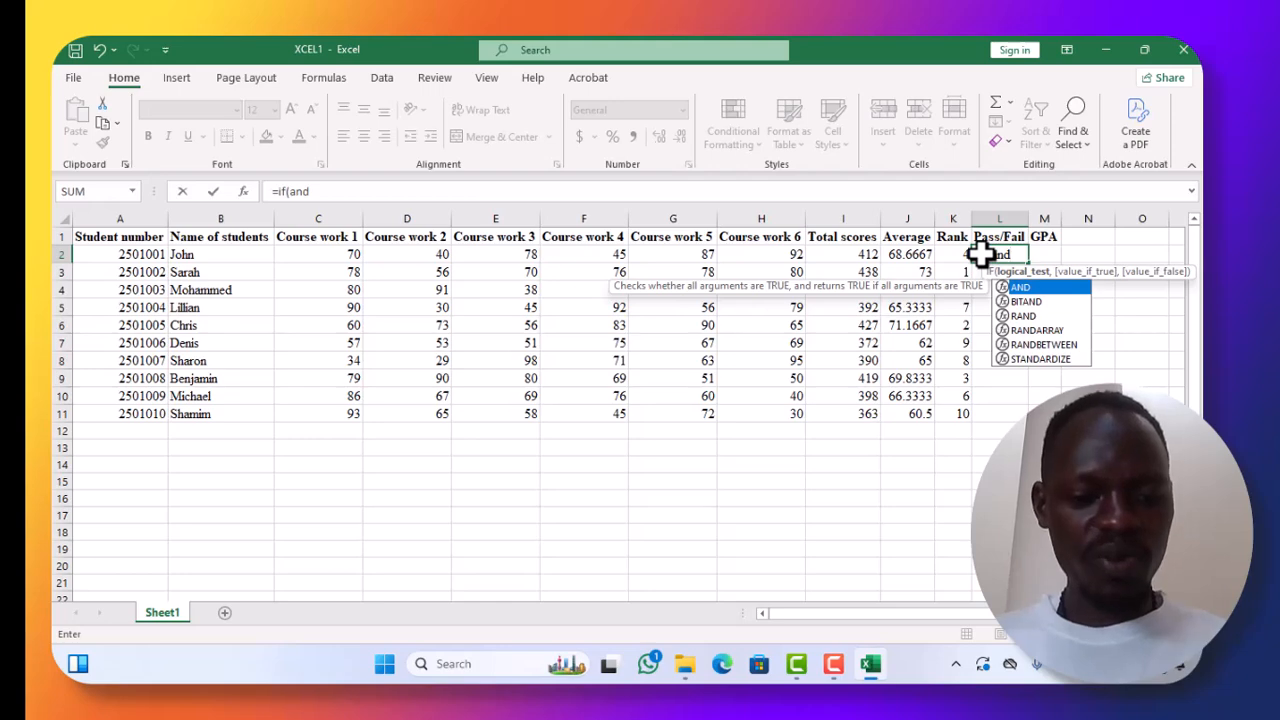
{"action": "type", "text": "("}
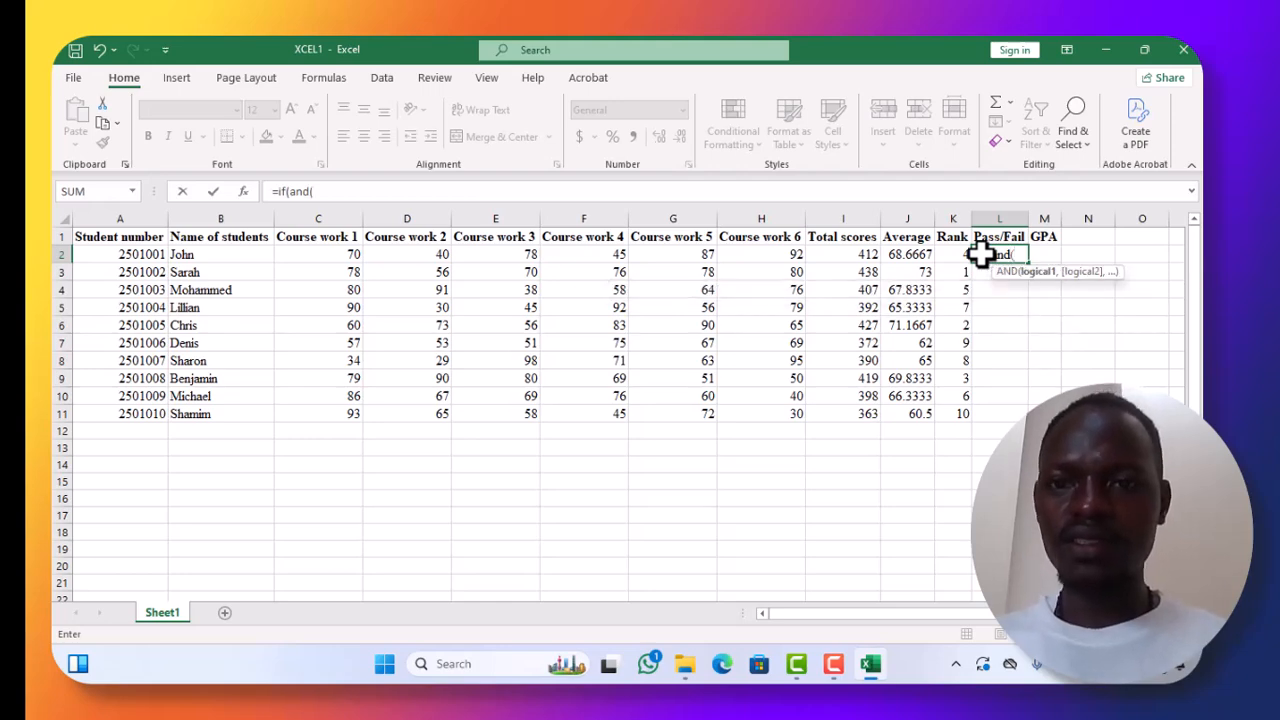
{"action": "left_click", "coordinate": [333, 256]}
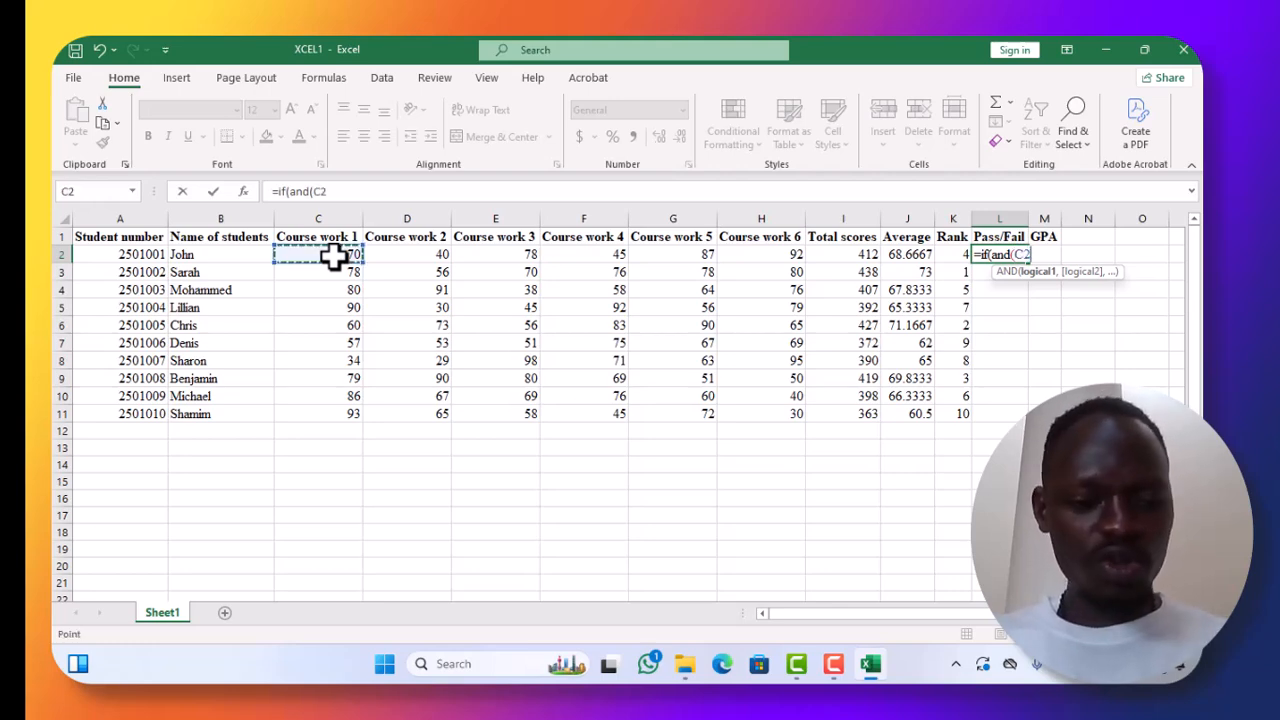
{"action": "type", "text": ">="}
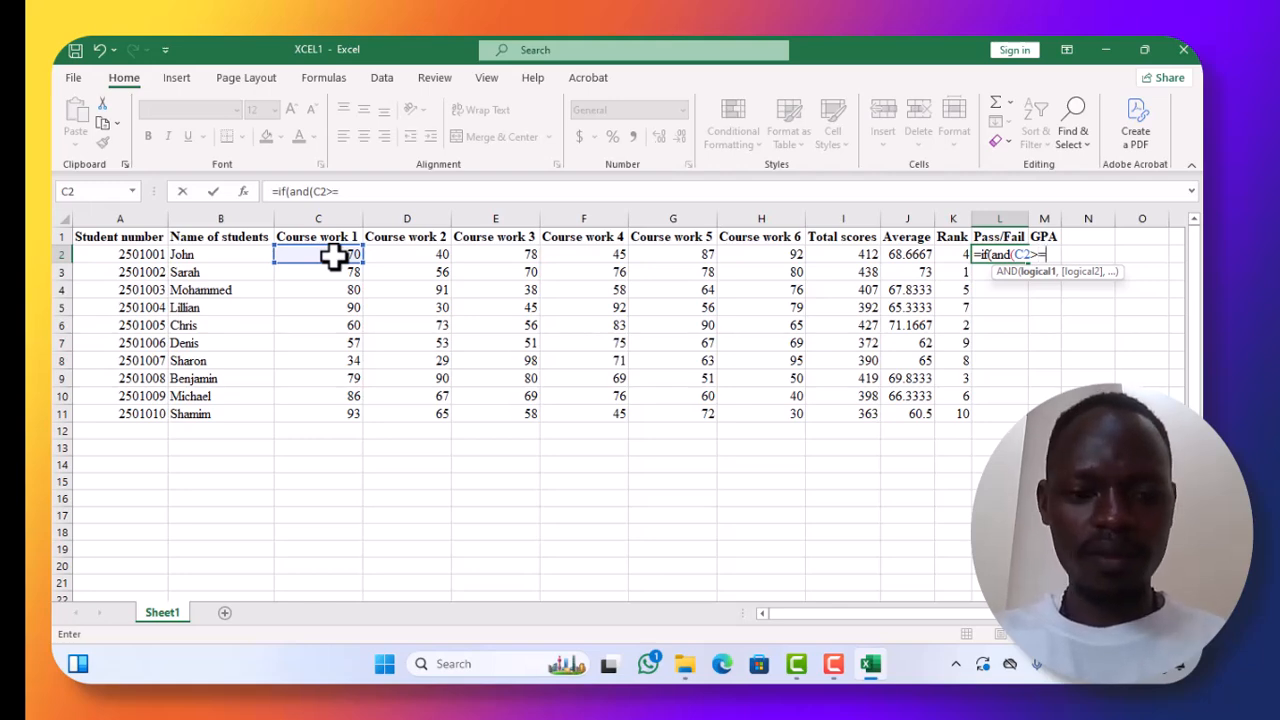
{"action": "type", "text": "35"}
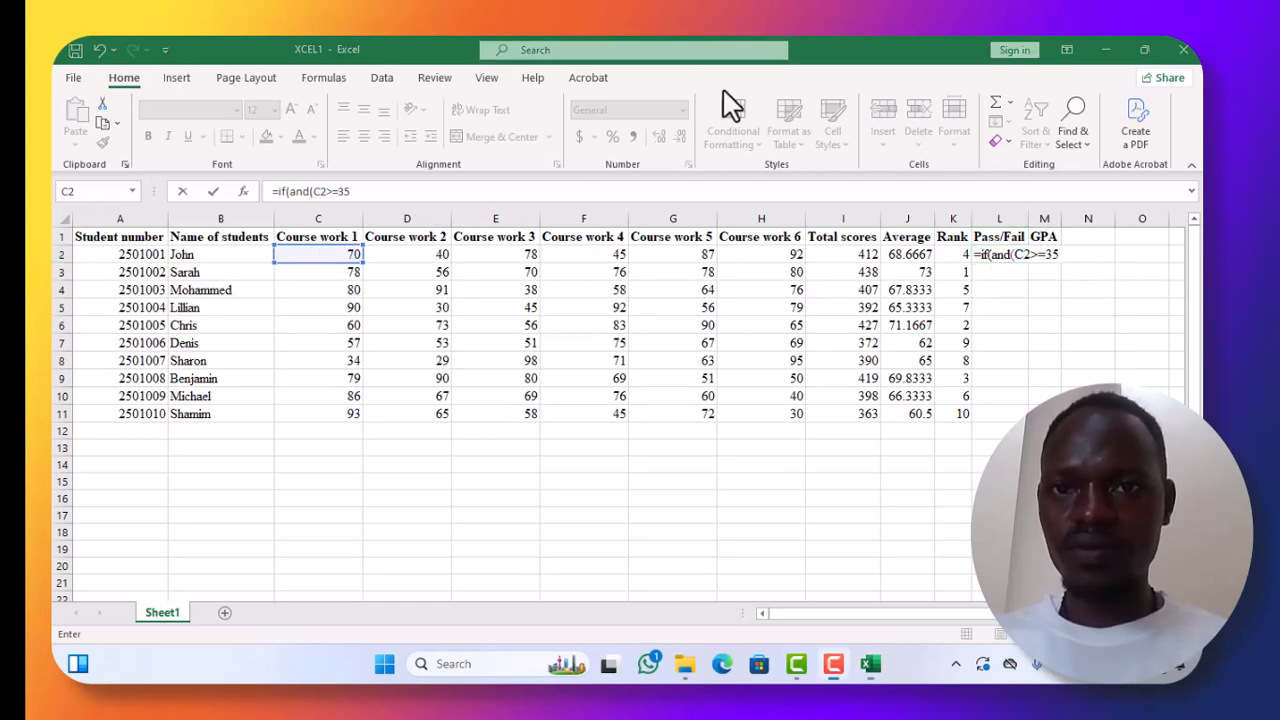
{"action": "left_click", "coordinate": [1060, 253]}
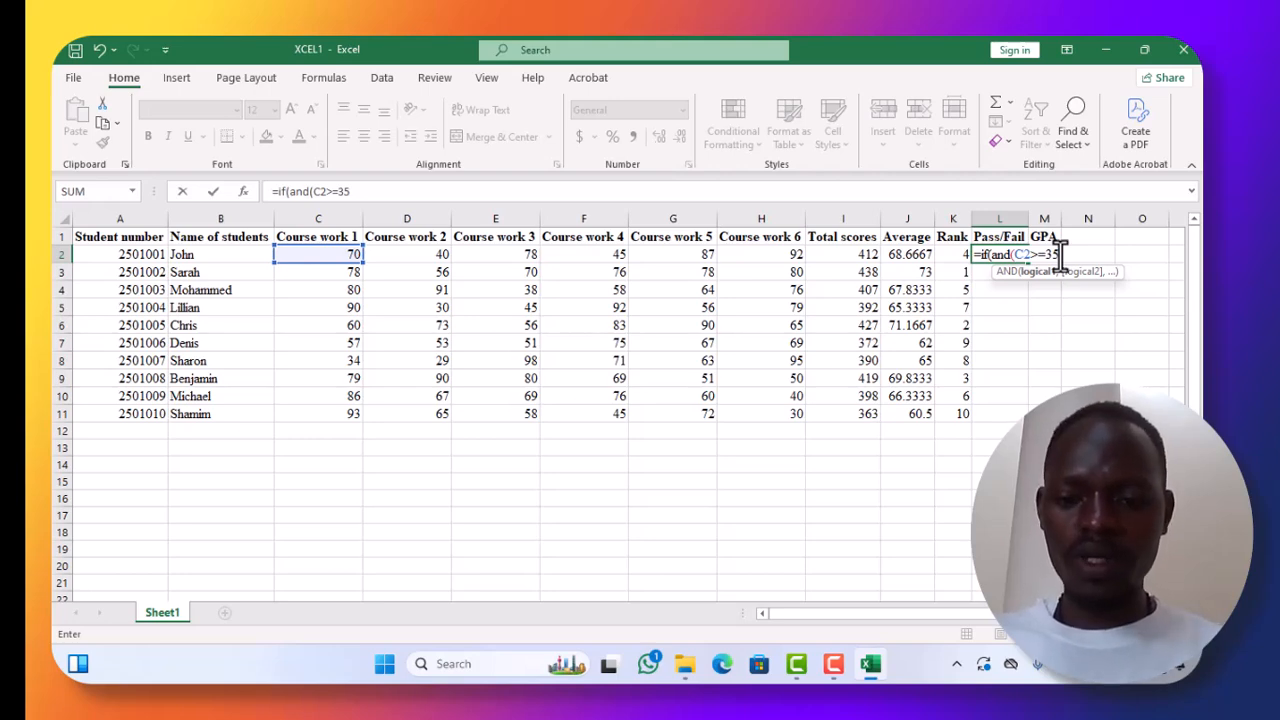
{"action": "type", "text": ","}
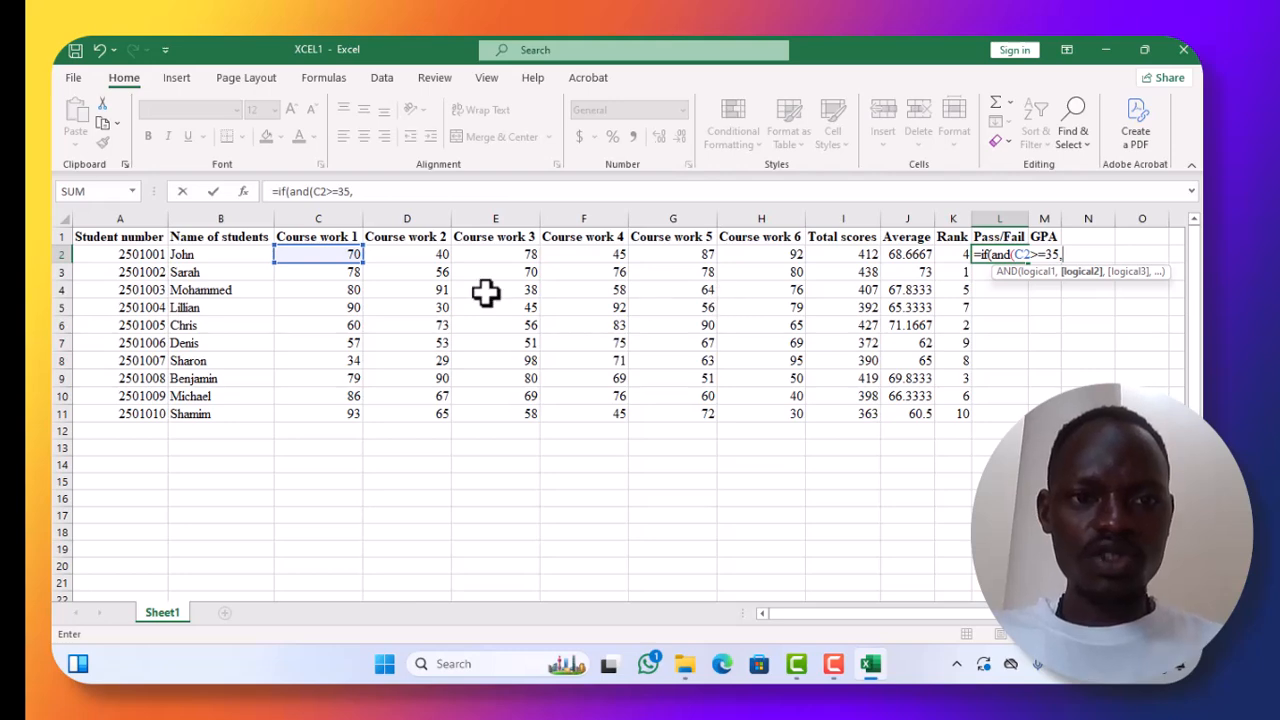
{"action": "left_click", "coordinate": [414, 259]}
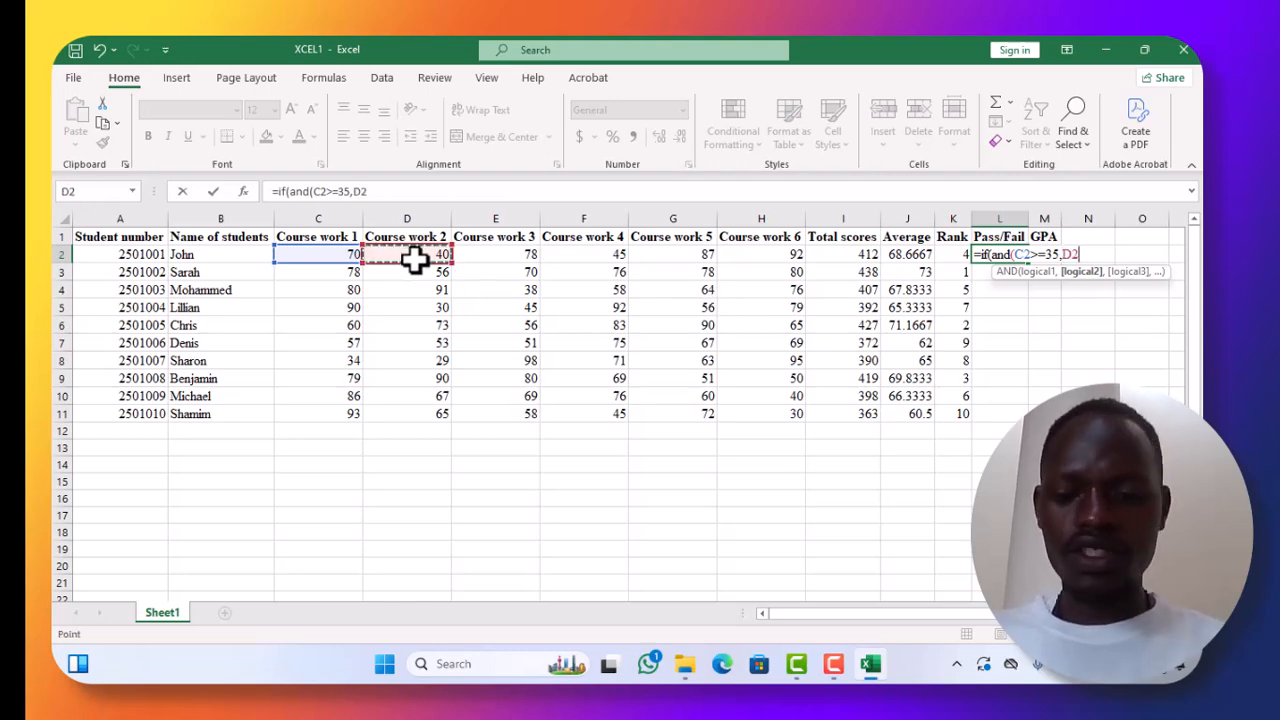
{"action": "type", "text": ">=35"}
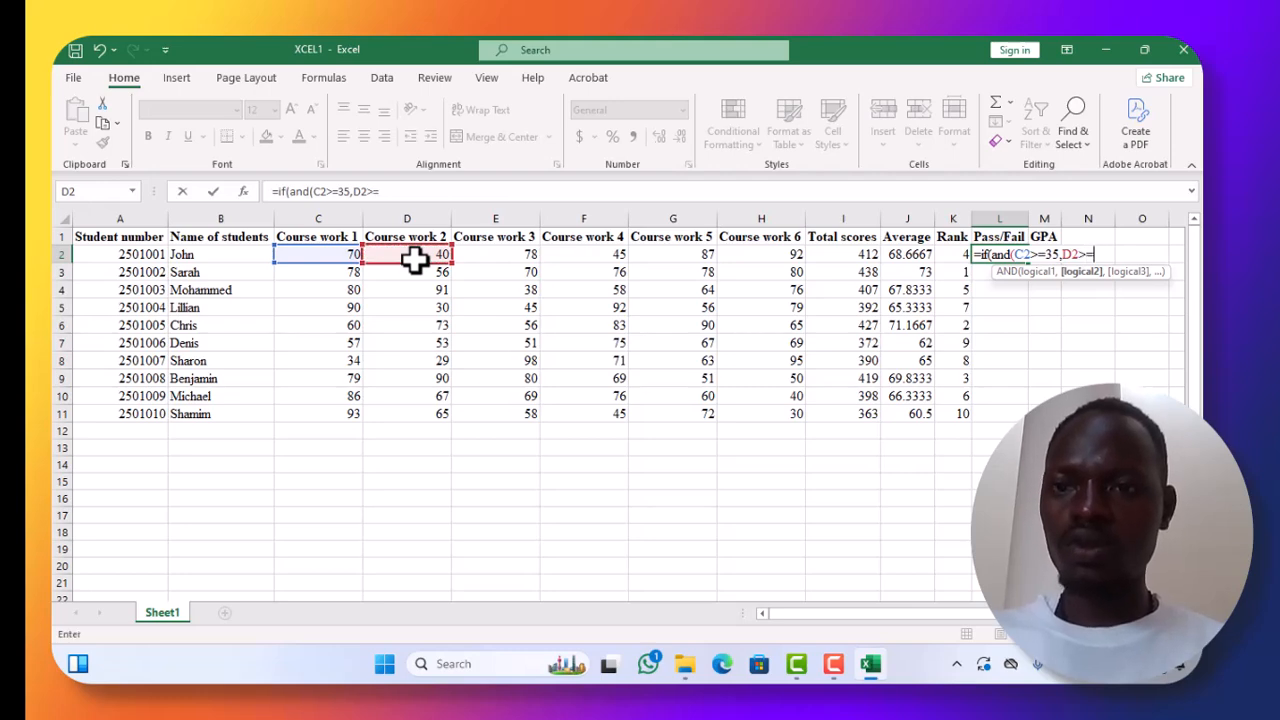
{"action": "type", "text": ","}
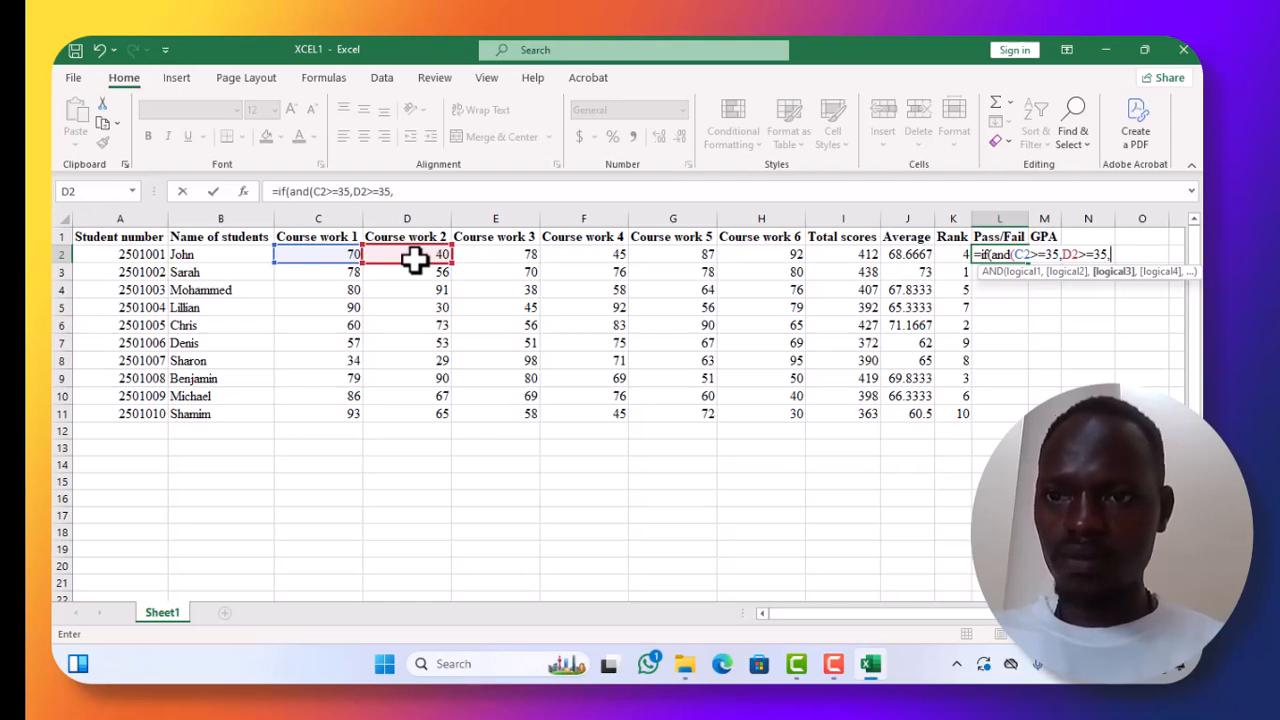
Extend the AND test of the Pass/Fail formula in L2 with the conditions E2>=35 and F2>=35
{"action": "left_click", "coordinate": [484, 257]}
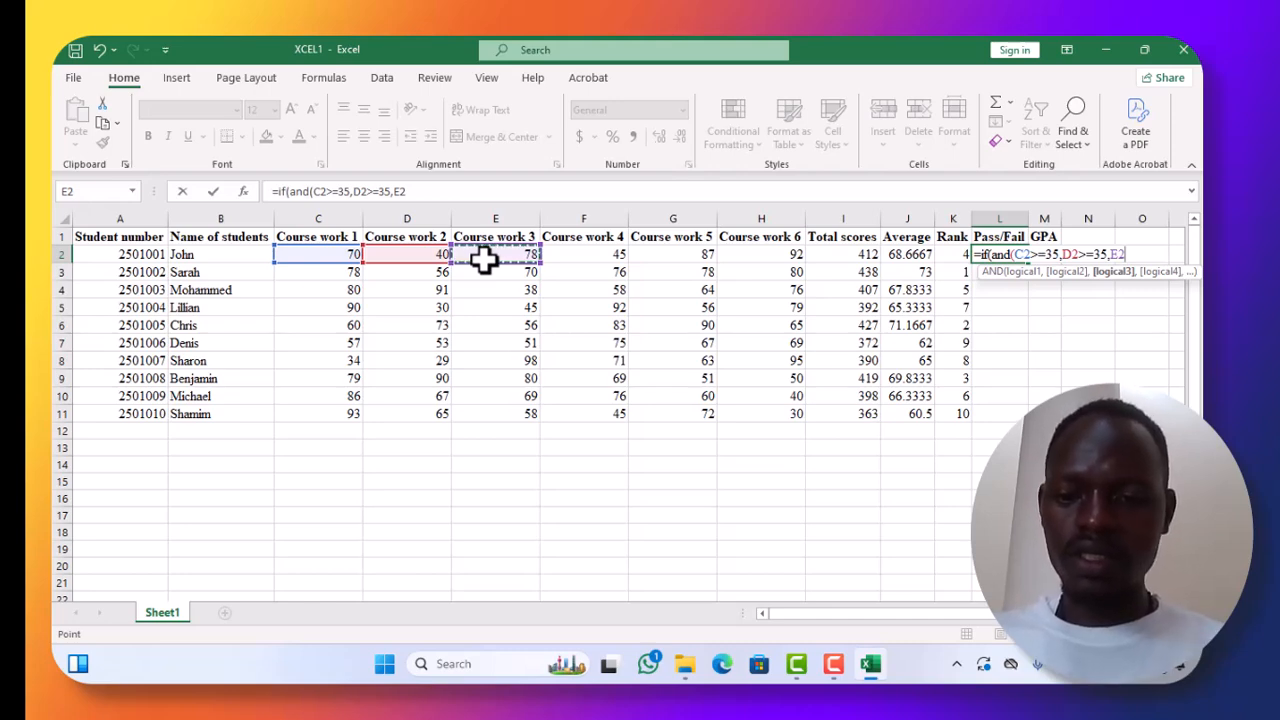
{"action": "type", "text": ">="}
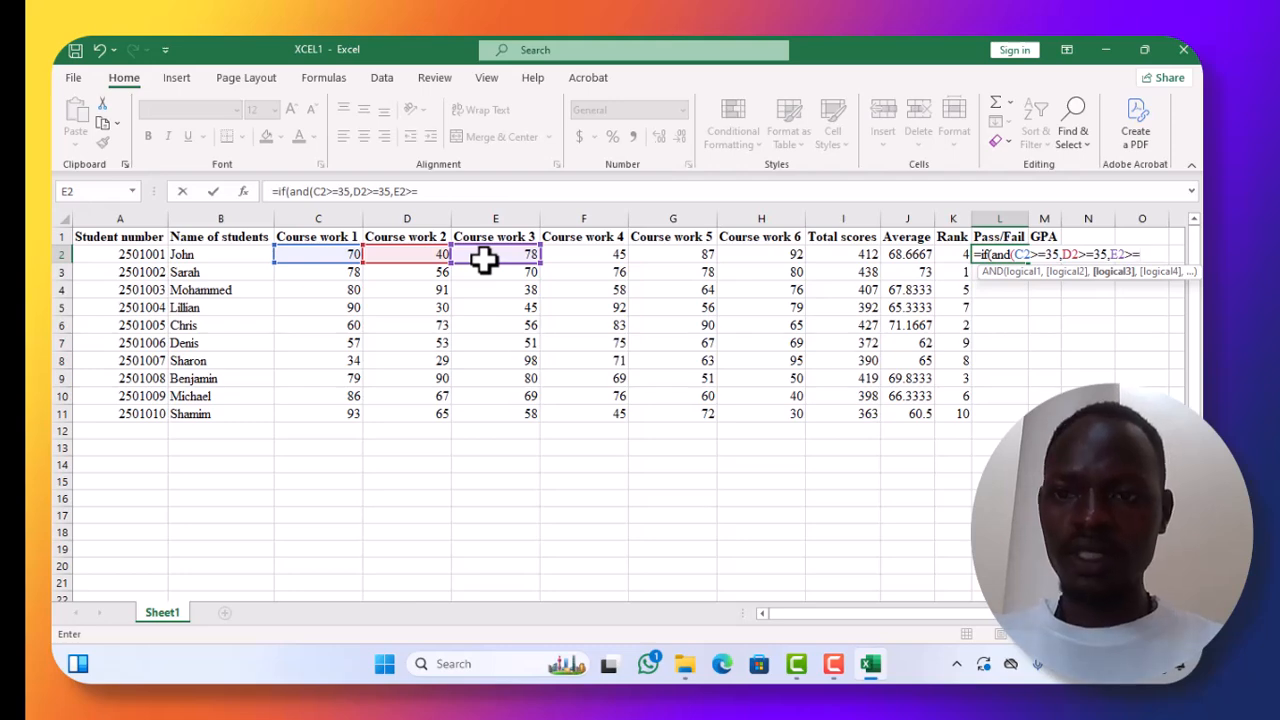
{"action": "type", "text": "35"}
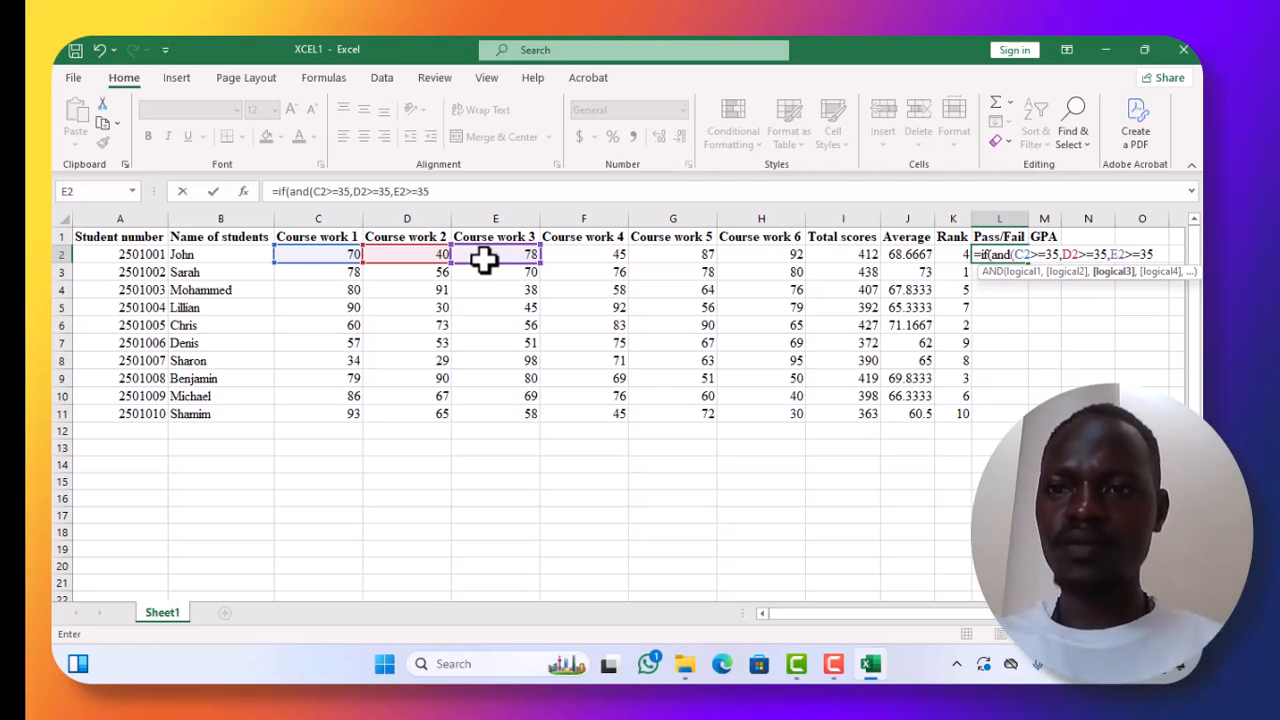
{"action": "type", "text": ","}
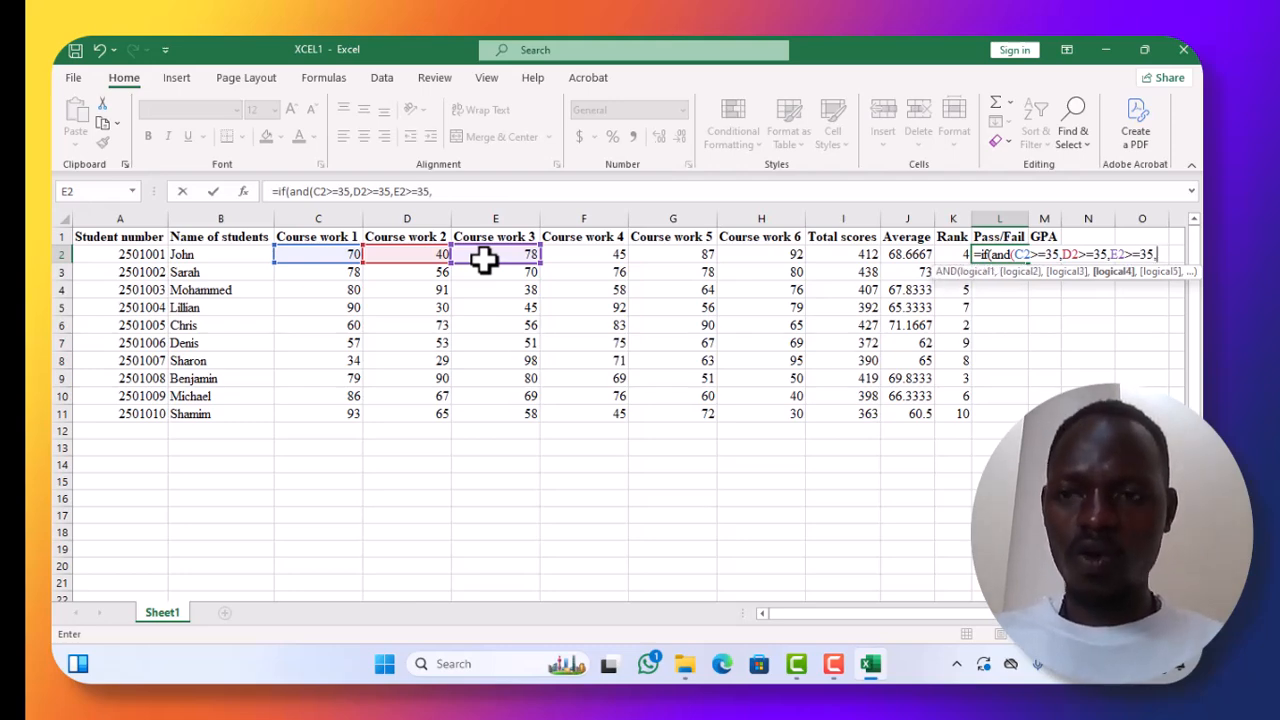
{"action": "left_click", "coordinate": [578, 256]}
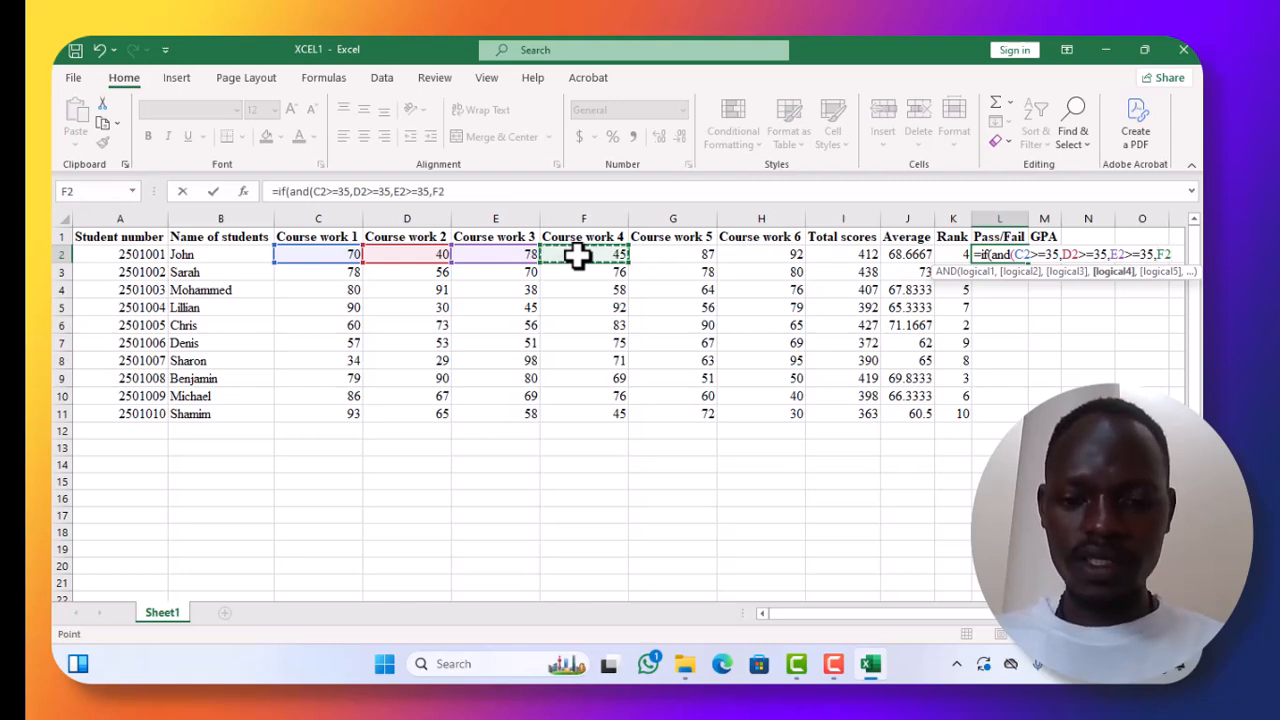
{"action": "type", "text": ">="}
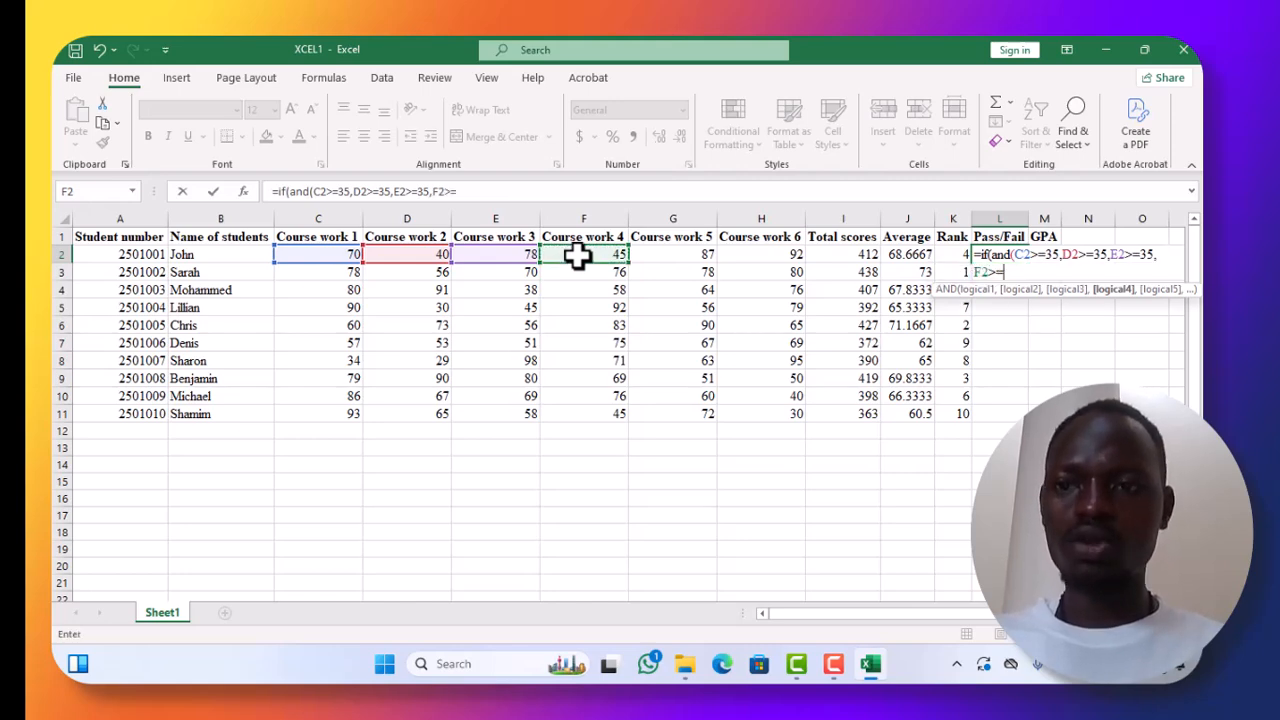
{"action": "type", "text": "35"}
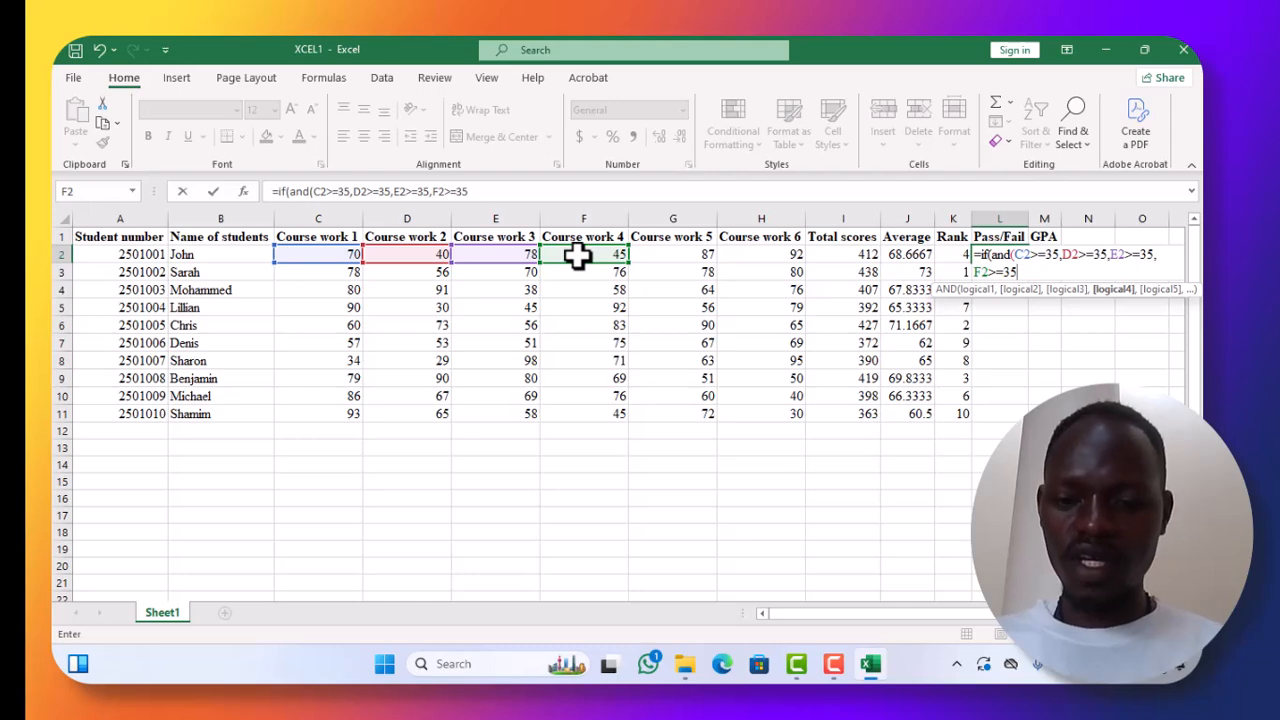
{"action": "type", "text": ","}
Add the conditions G2>=35 and H2>=35 to the formula in L2 and close the AND test
{"action": "left_click", "coordinate": [665, 257]}
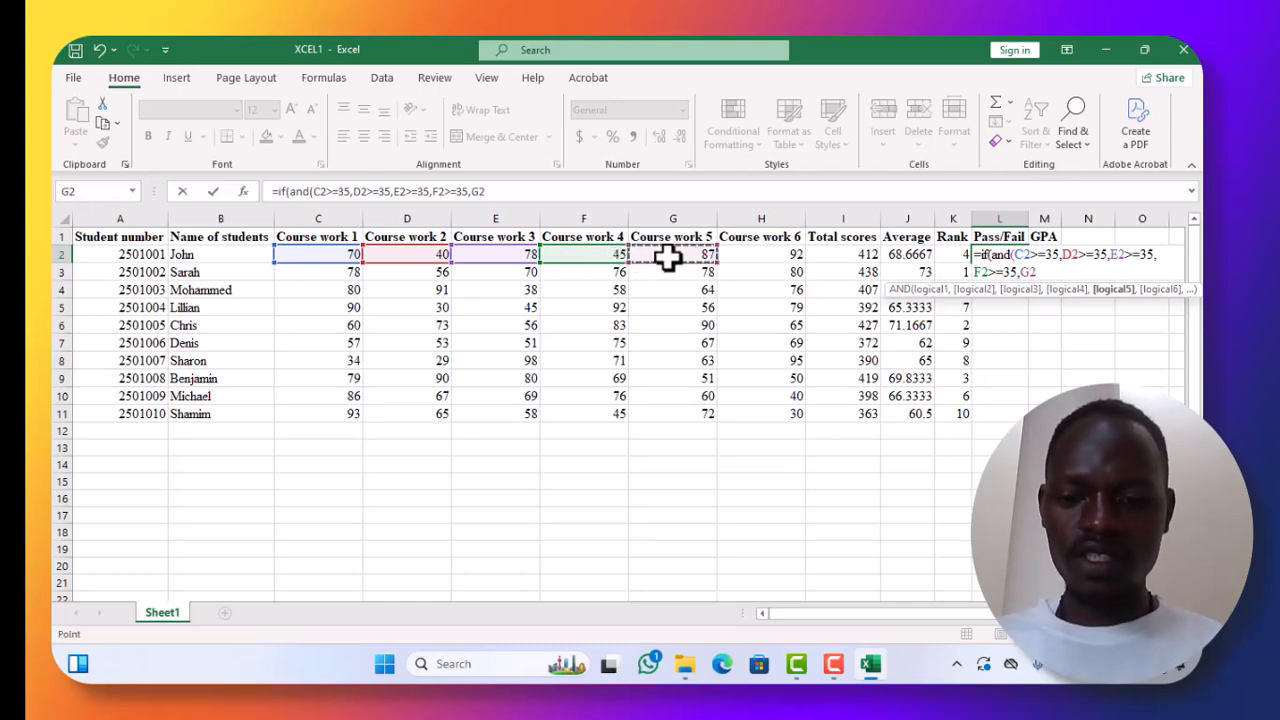
{"action": "type", "text": ">="}
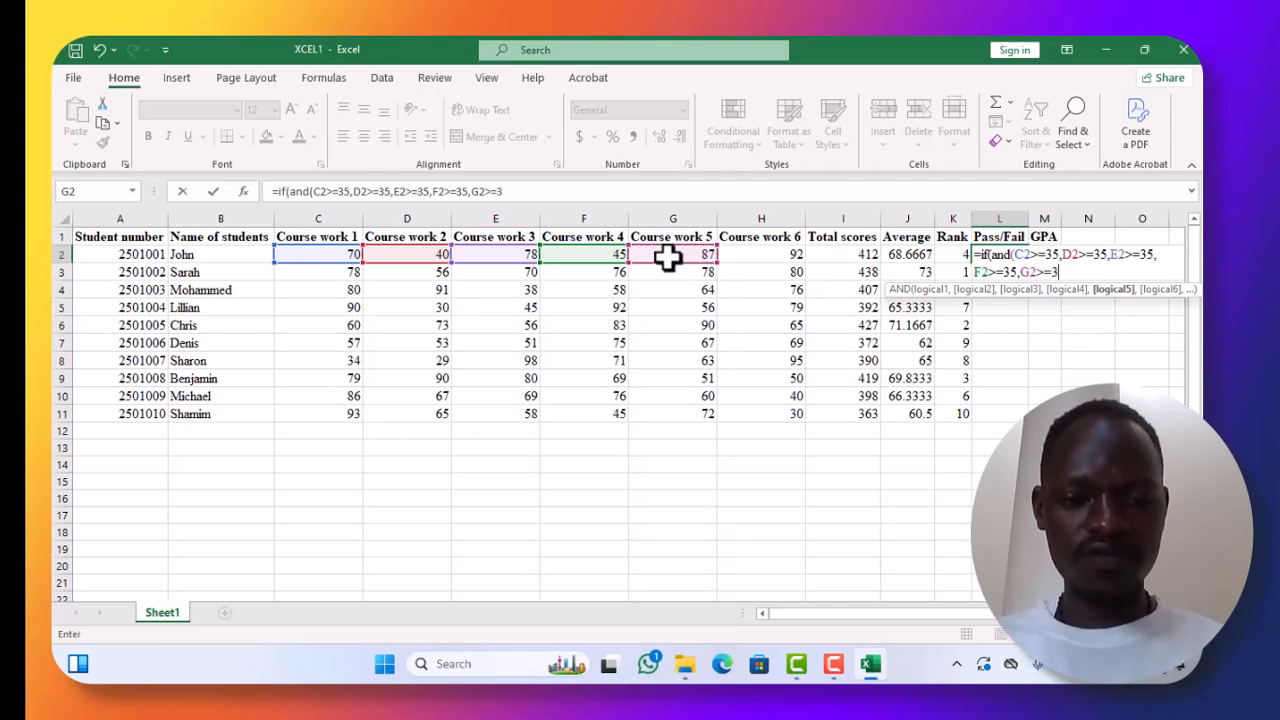
{"action": "type", "text": "35,"}
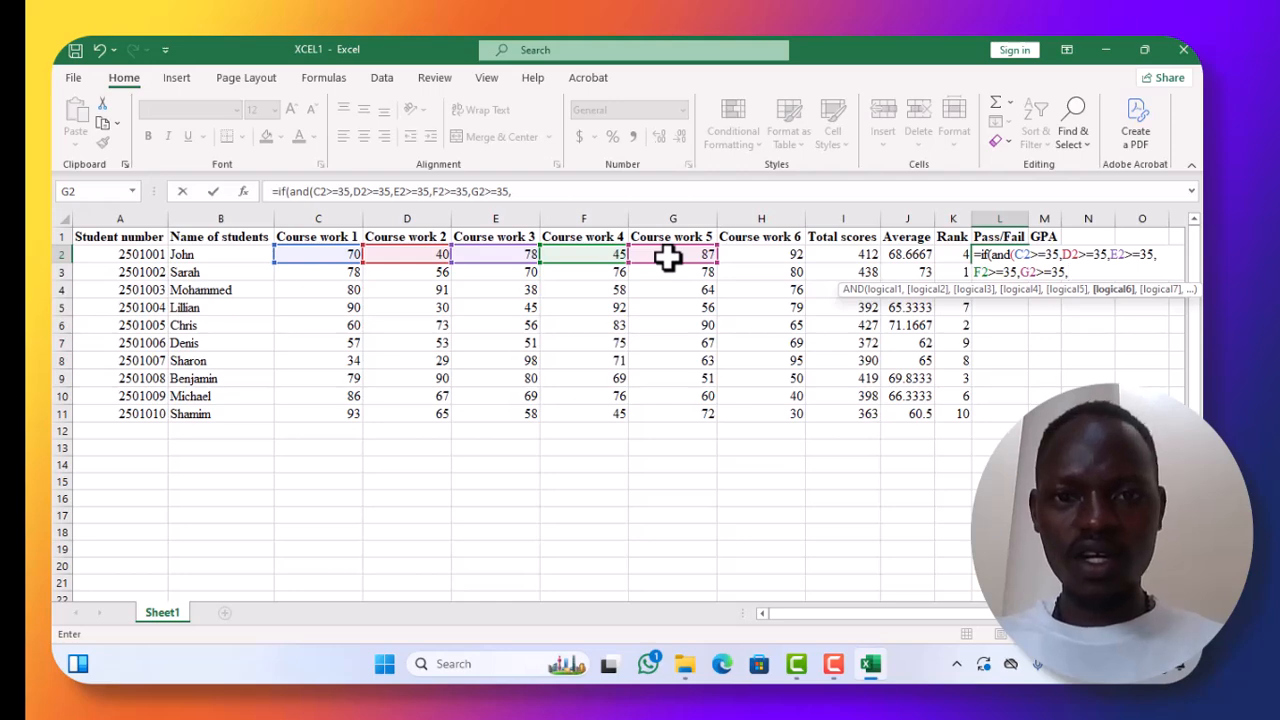
{"action": "left_click", "coordinate": [750, 257]}
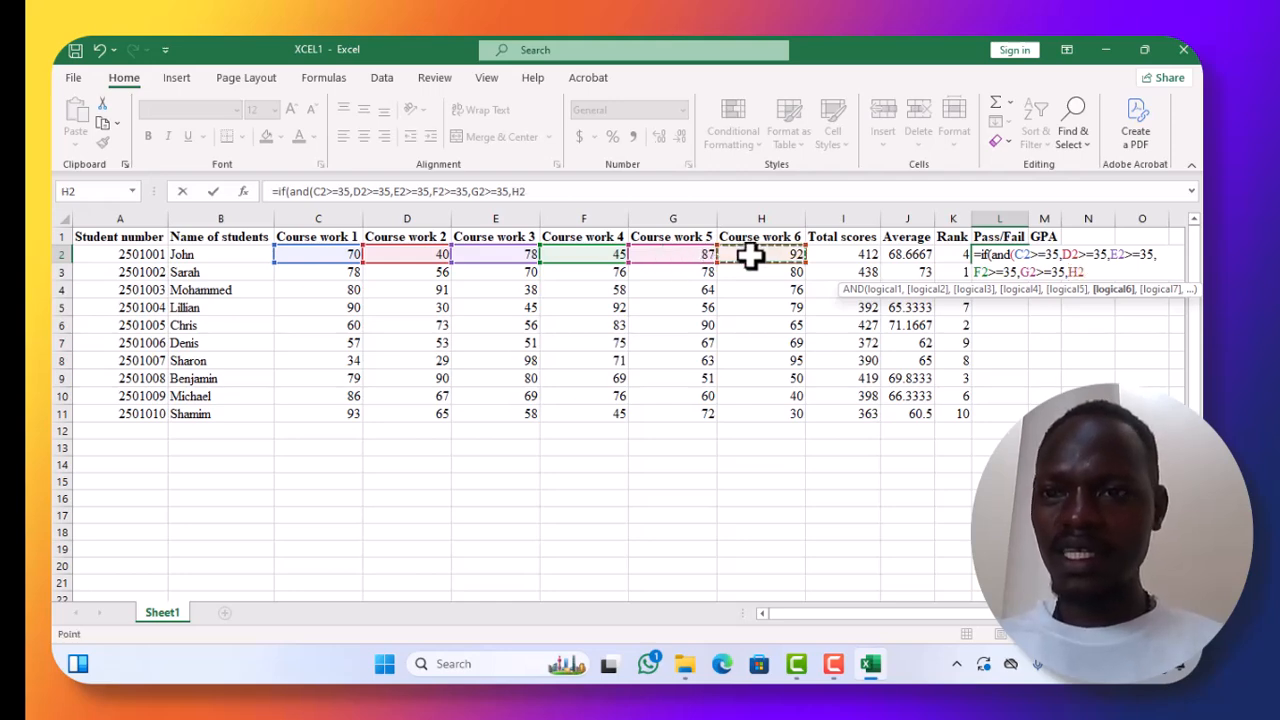
{"action": "type", "text": ">="}
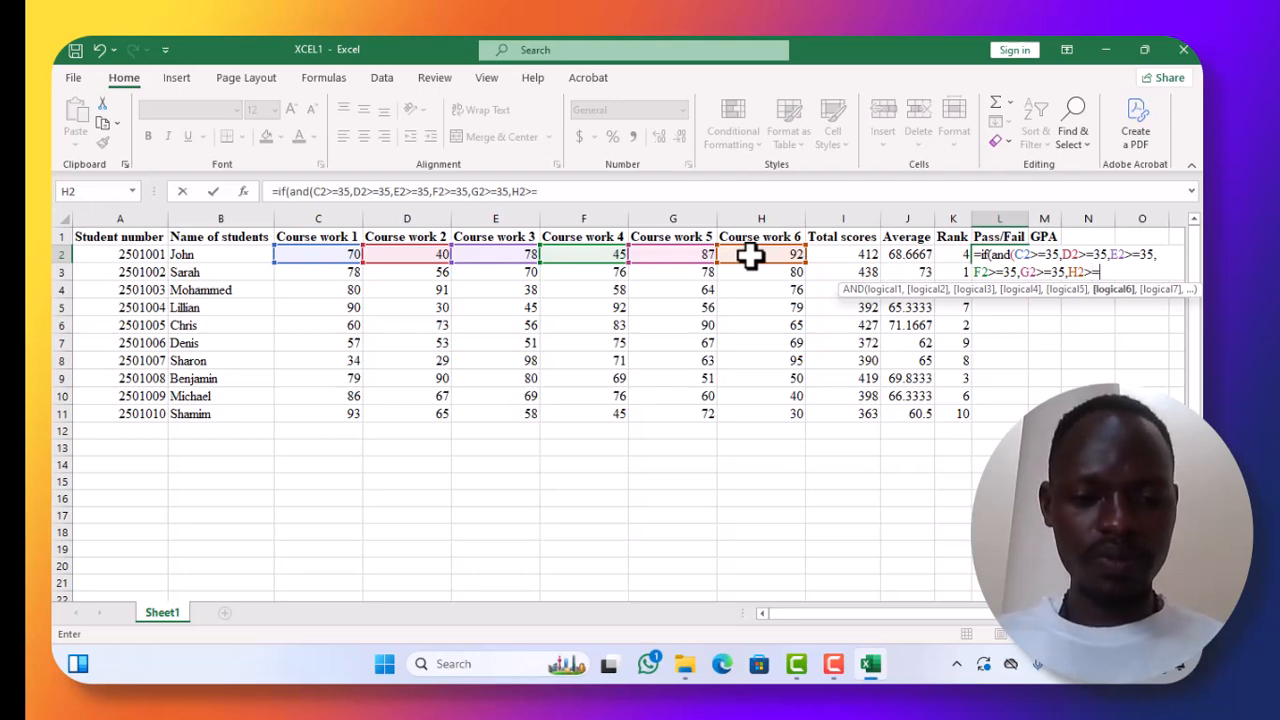
{"action": "type", "text": "35"}
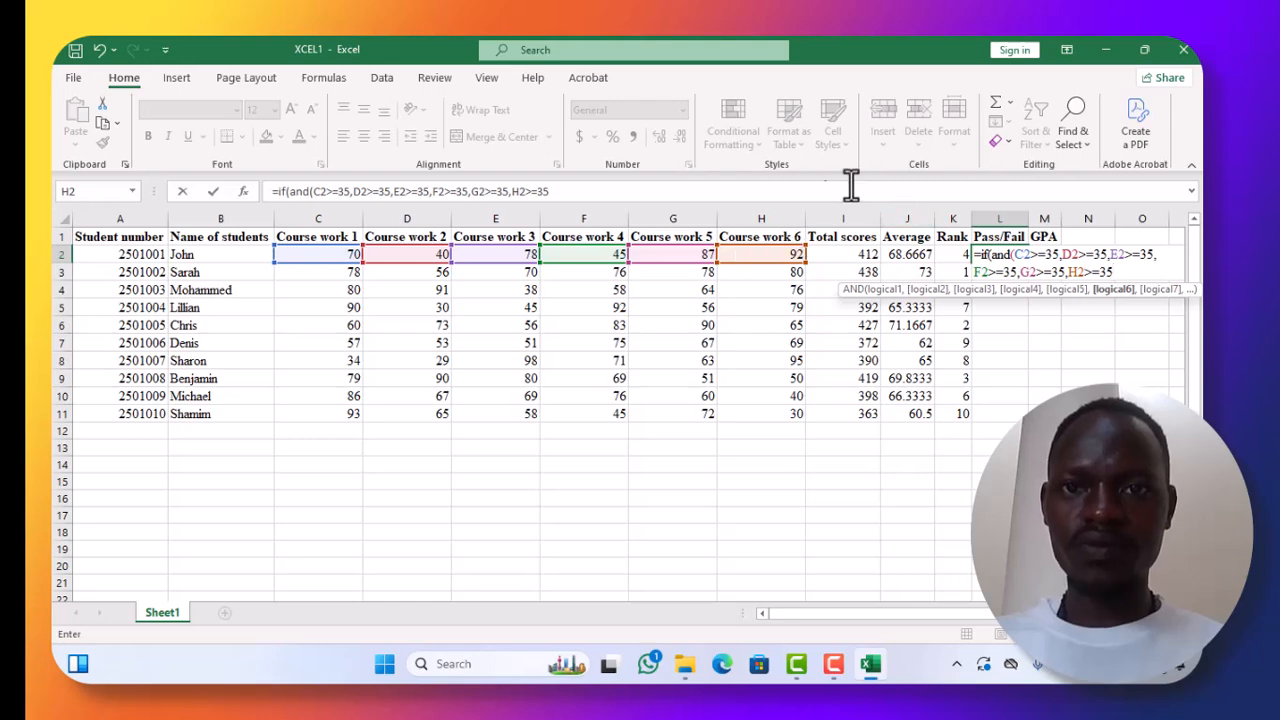
{"action": "left_click", "coordinate": [734, 92]}
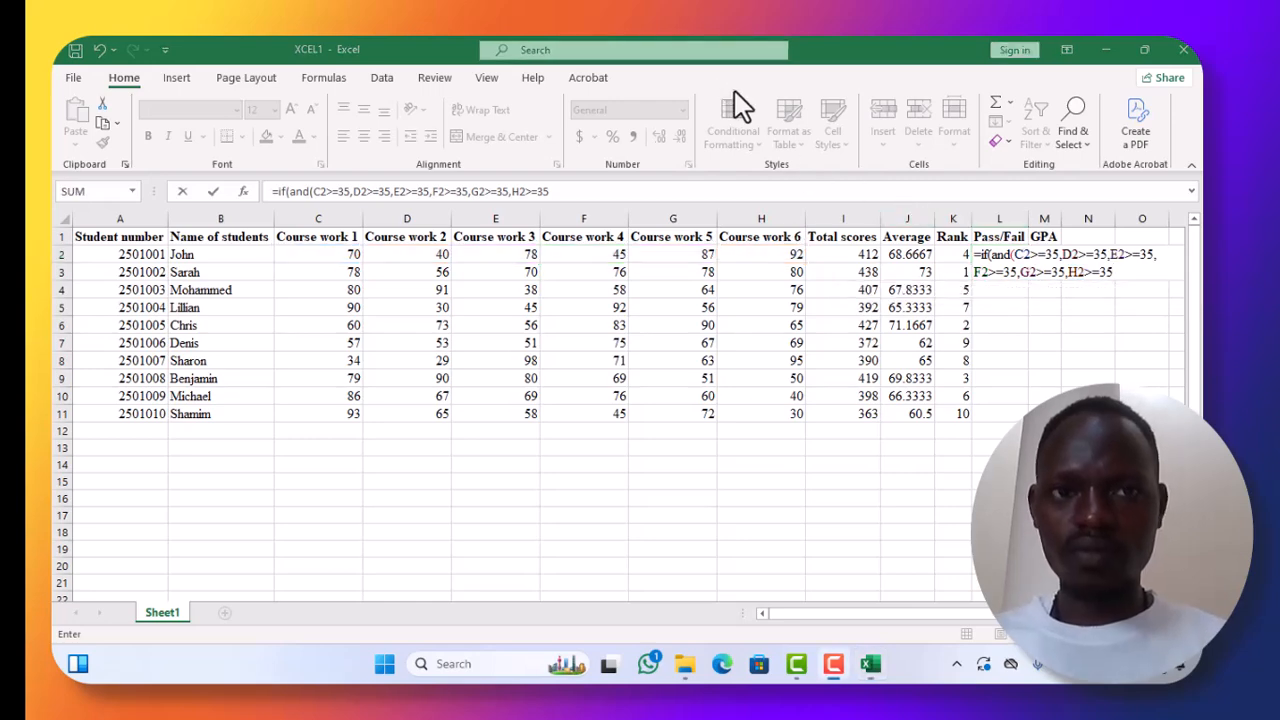
{"action": "left_click", "coordinate": [1113, 273]}
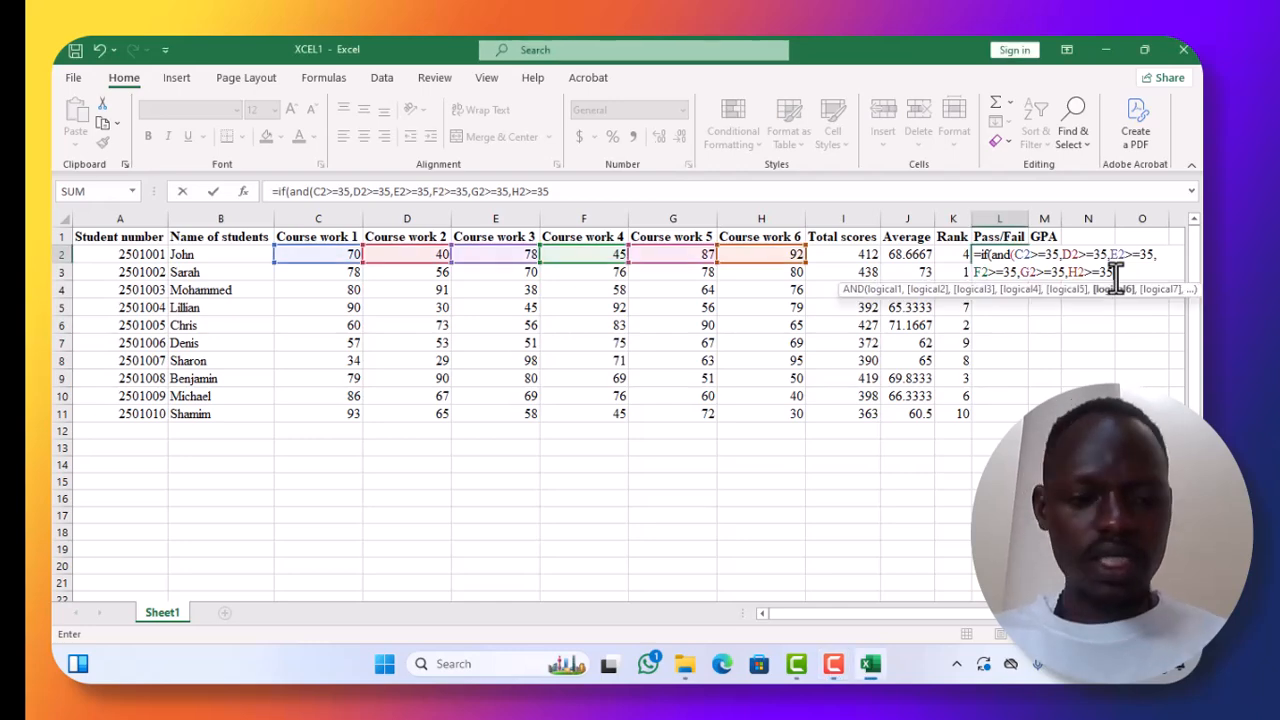
{"action": "type", "text": ")"}
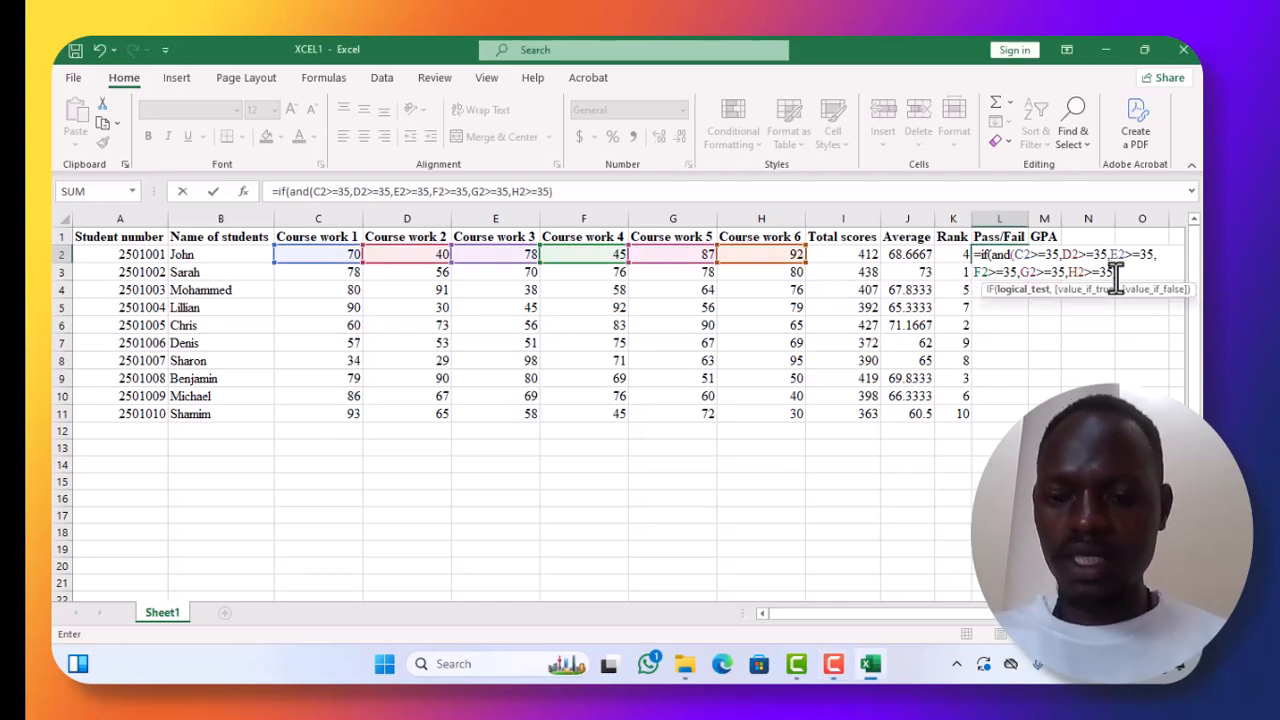
Complete the formula in L2 with the results "Pass" and "Fail" and enter it, accepting the proposed formula correction
{"action": "type", "text": ","}
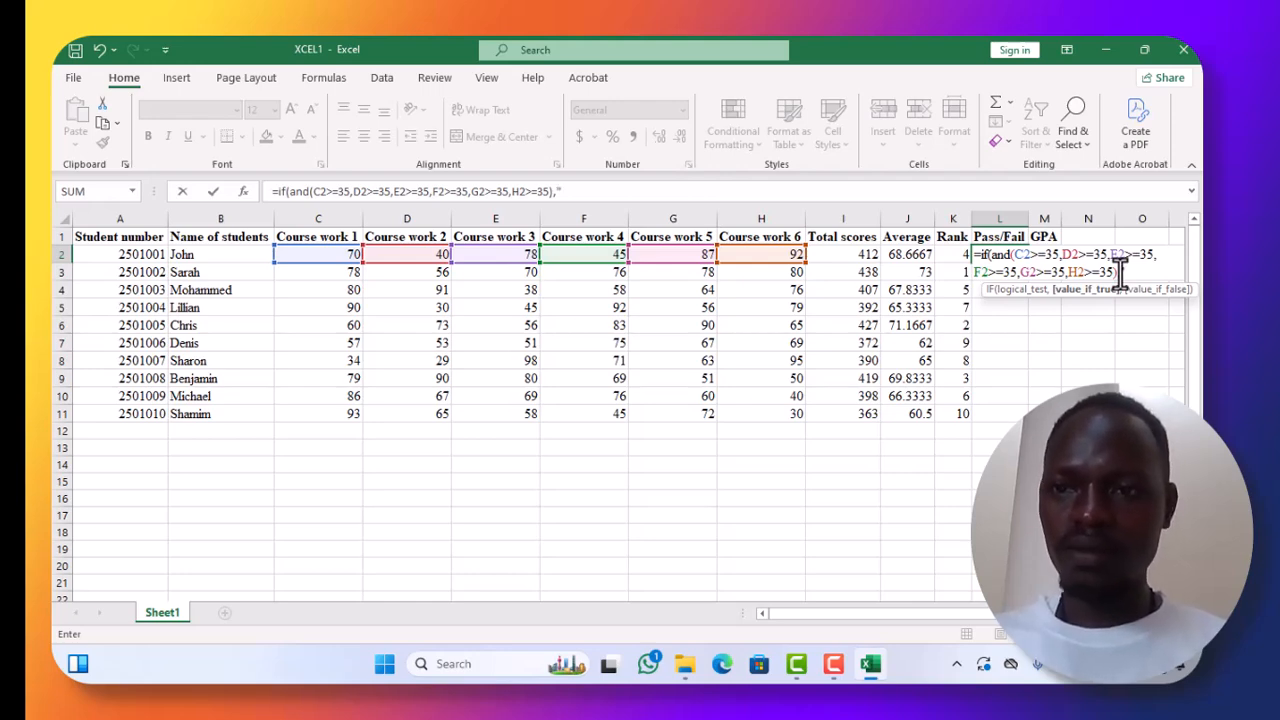
{"action": "type", "text": "Pa"}
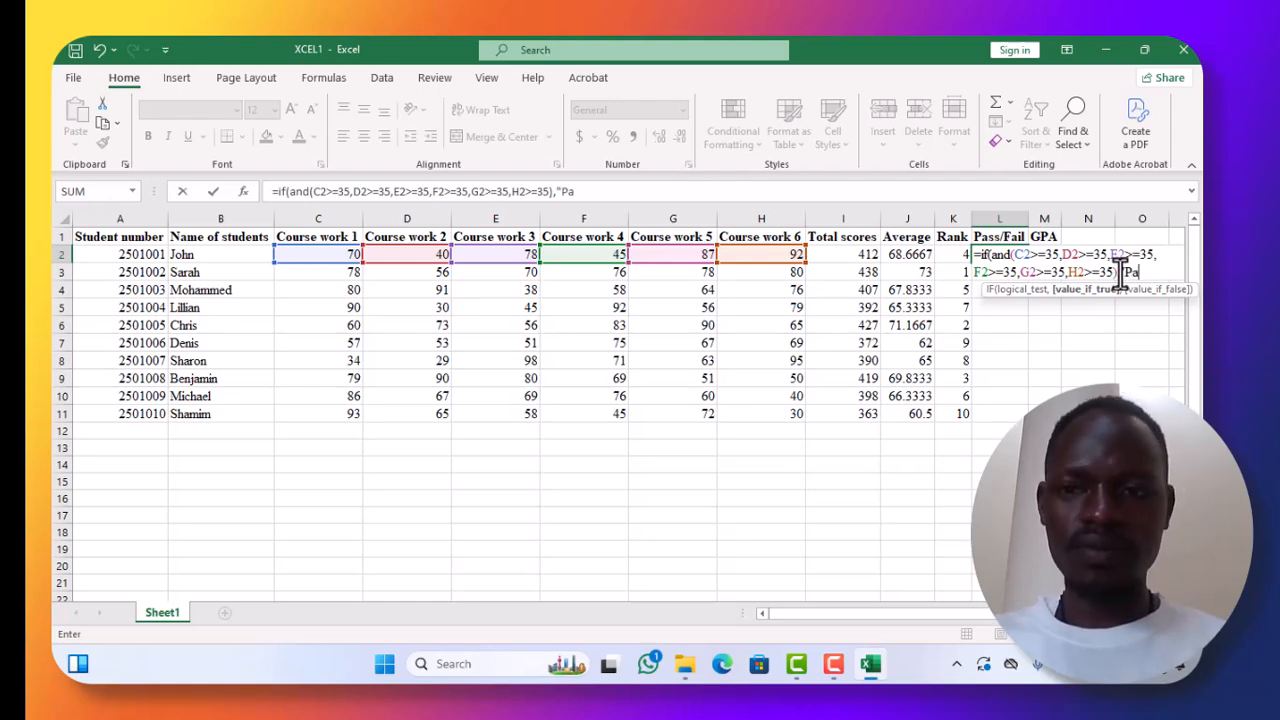
{"action": "type", "text": "ss\","}
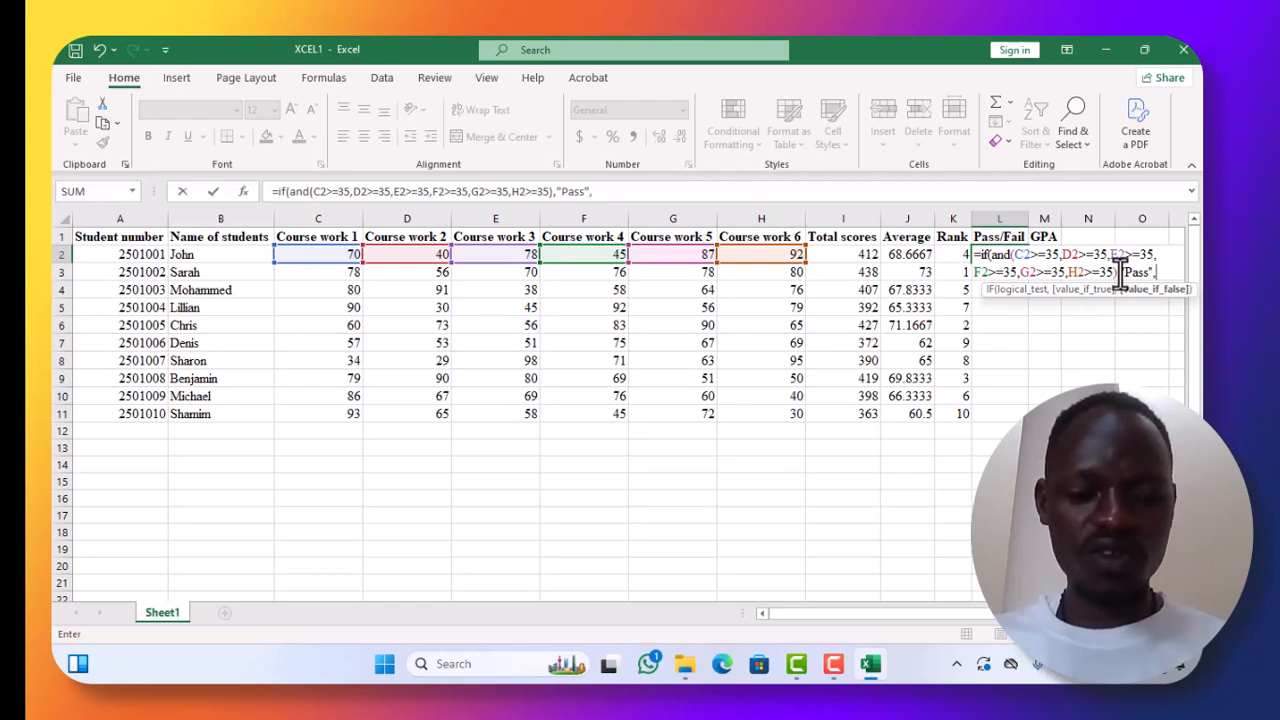
{"action": "type", "text": "\""}
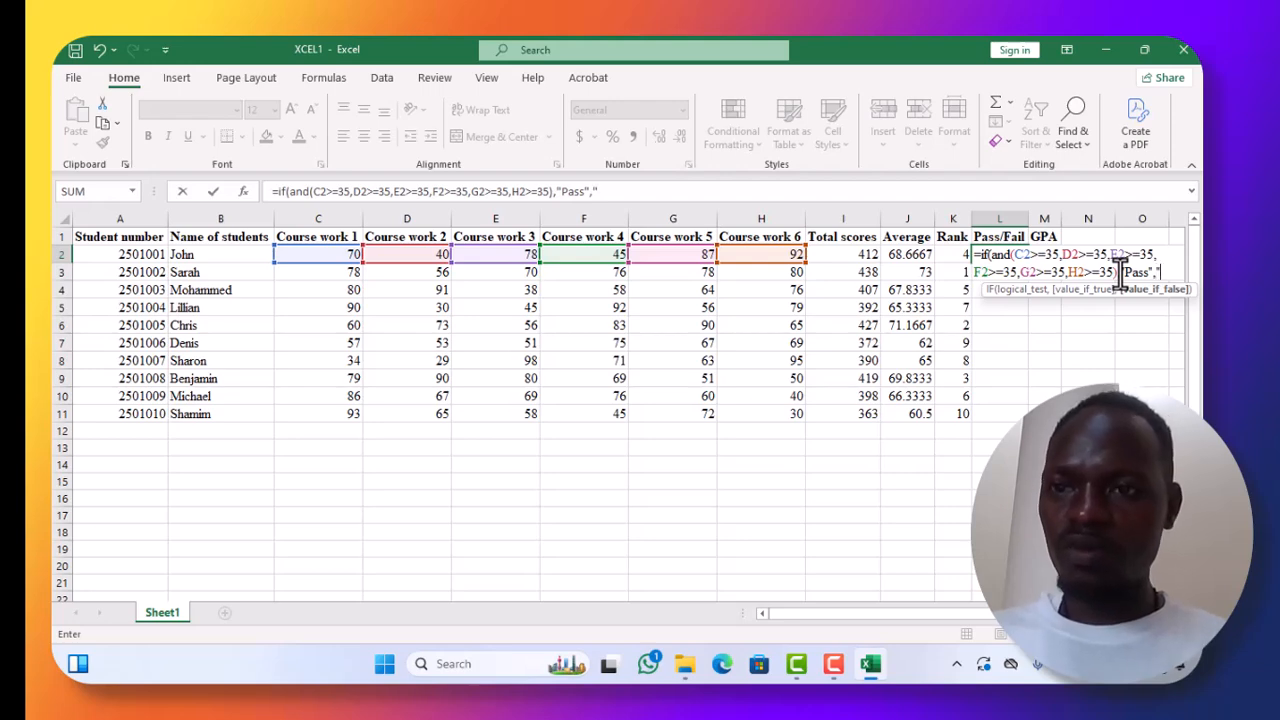
{"action": "type", "text": "Fai"}
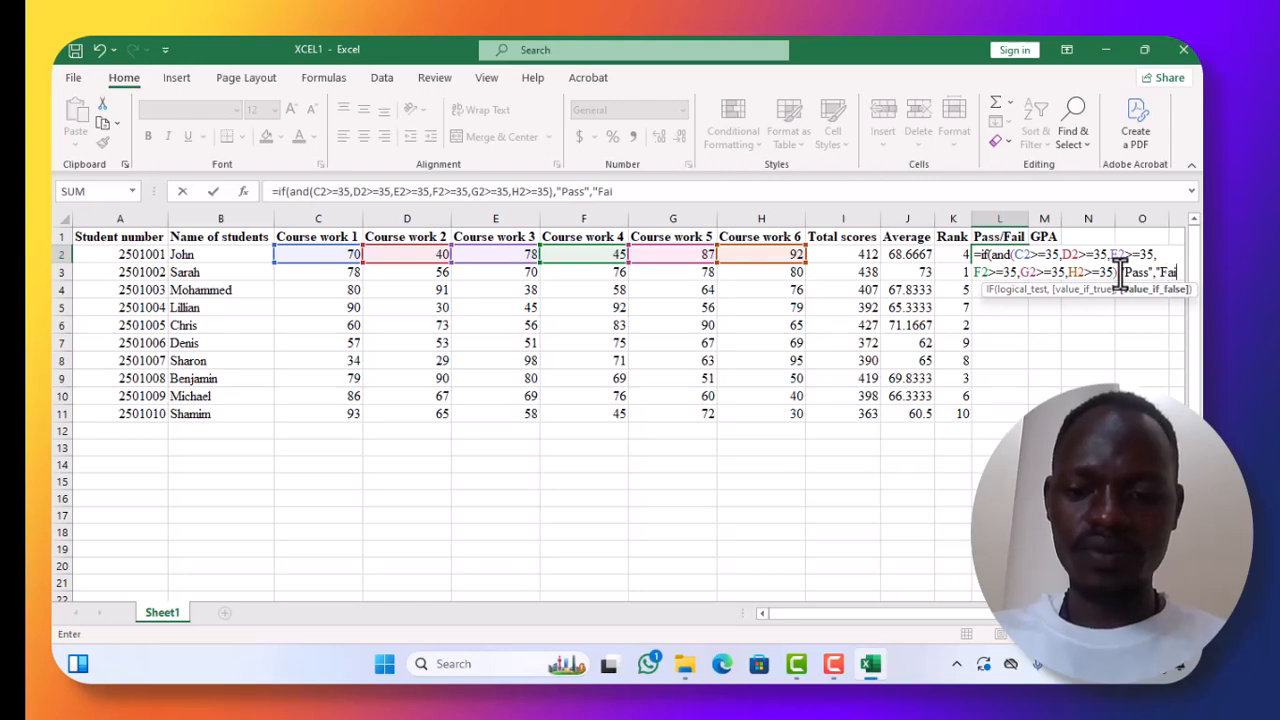
{"action": "type", "text": "l"}
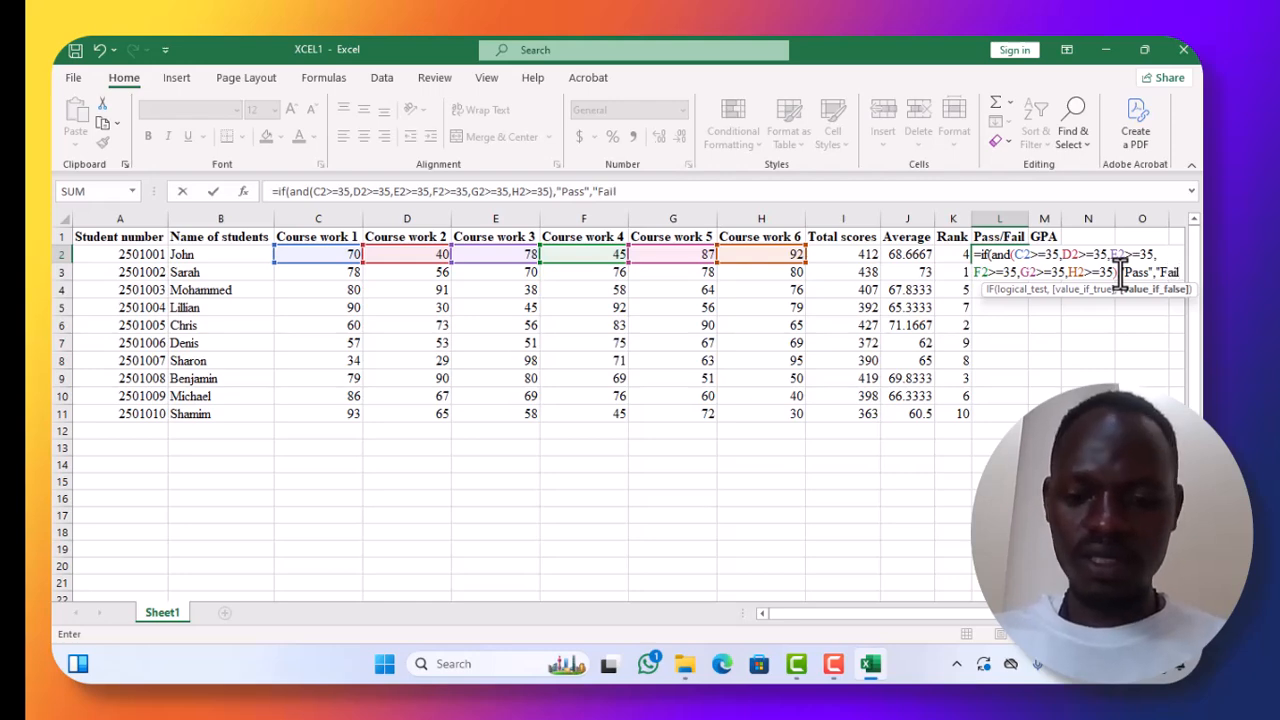
{"action": "type", "text": "\""}
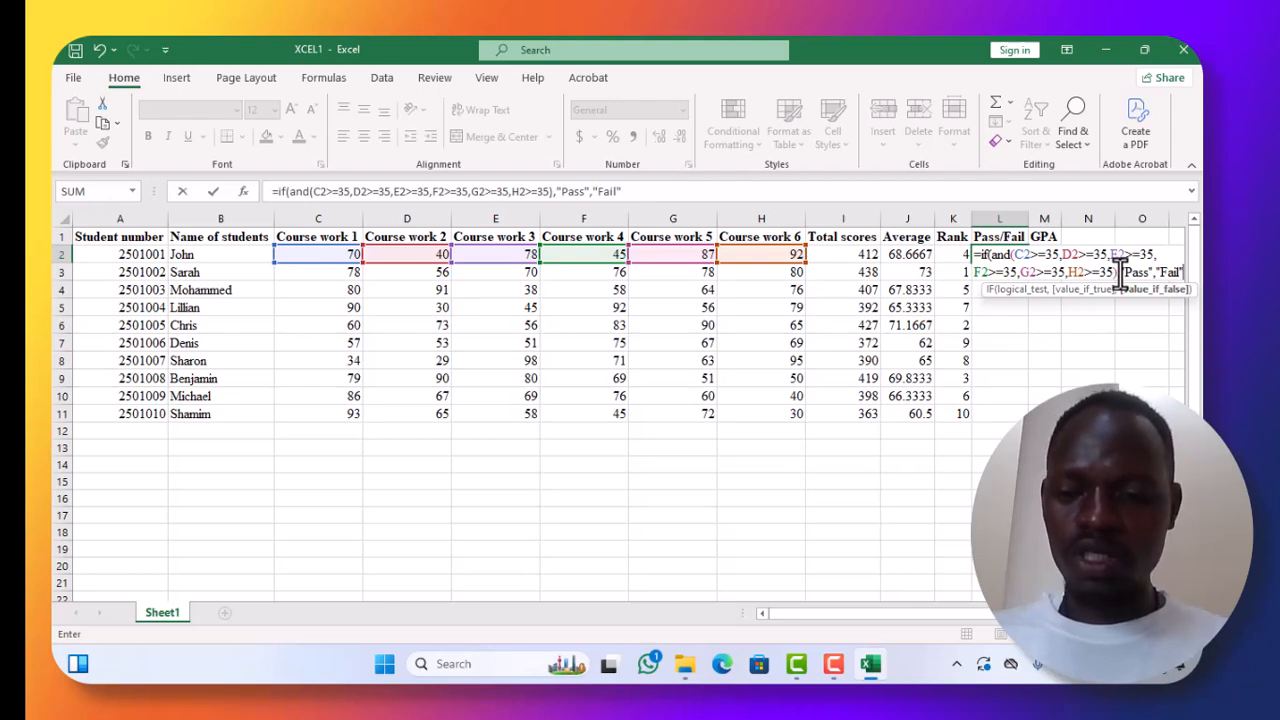
{"action": "type", "text": "))"}
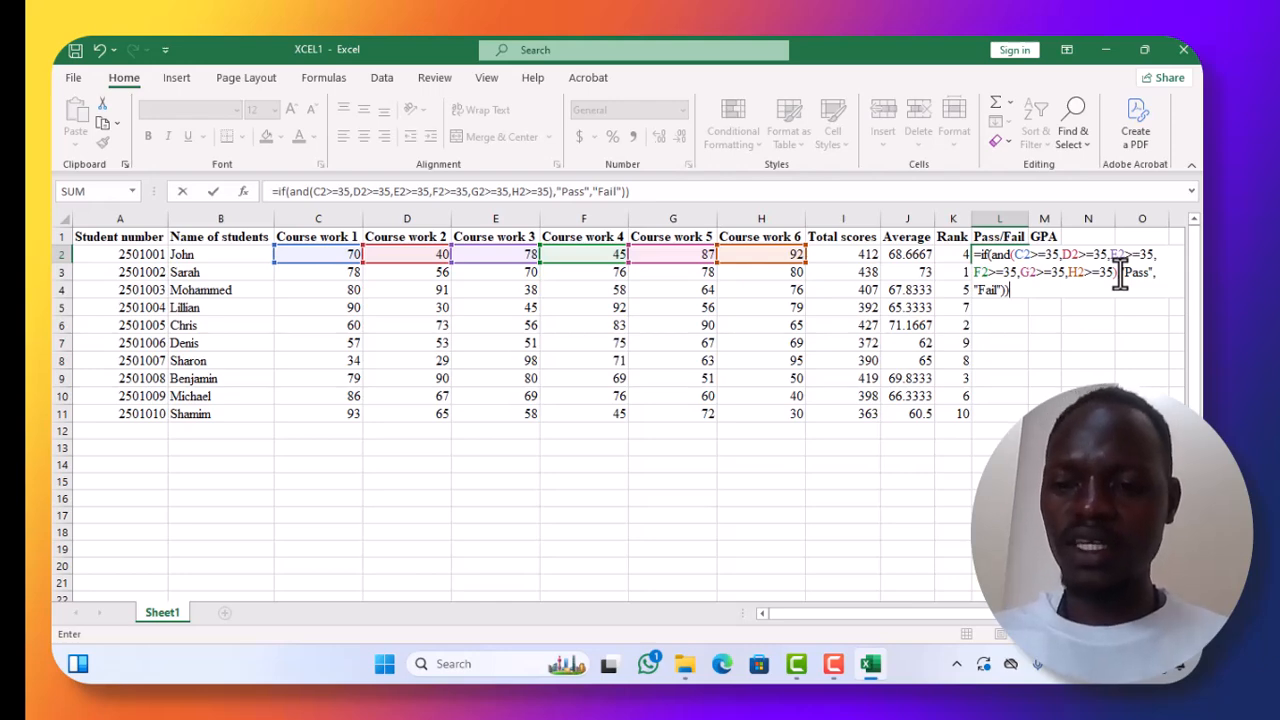
{"action": "key", "text": "Return"}
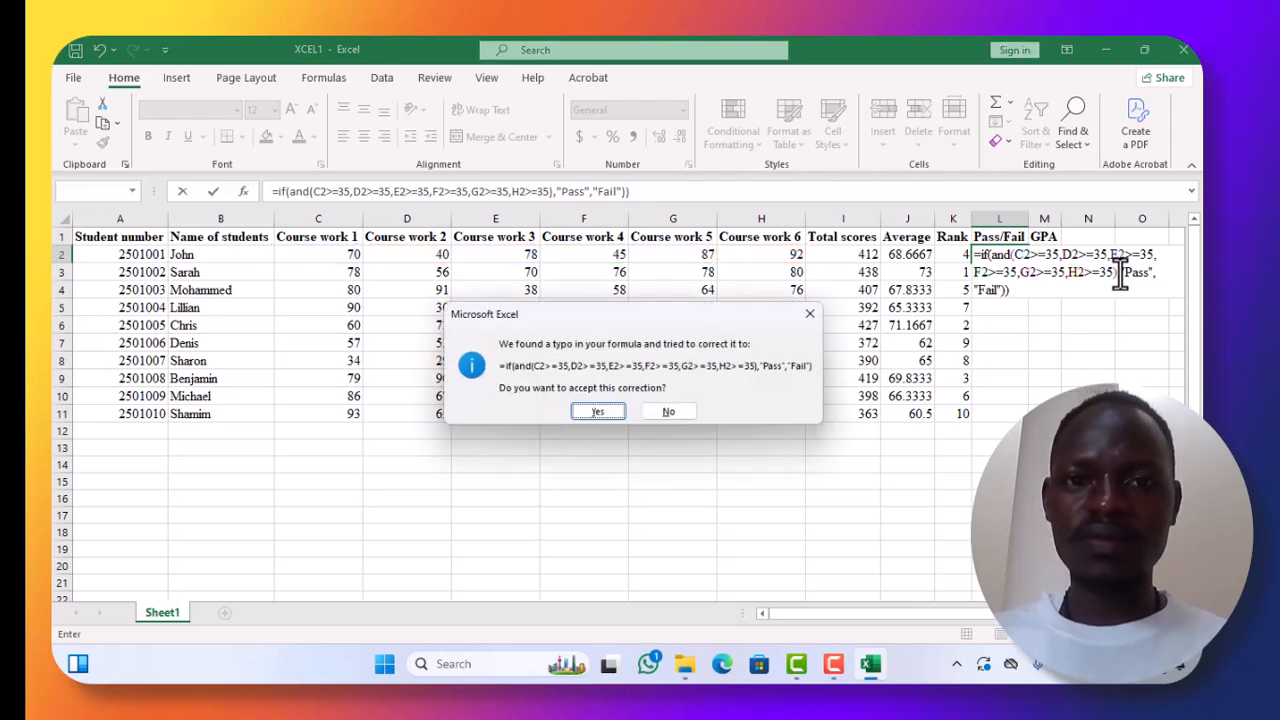
{"action": "left_click", "coordinate": [750, 87]}
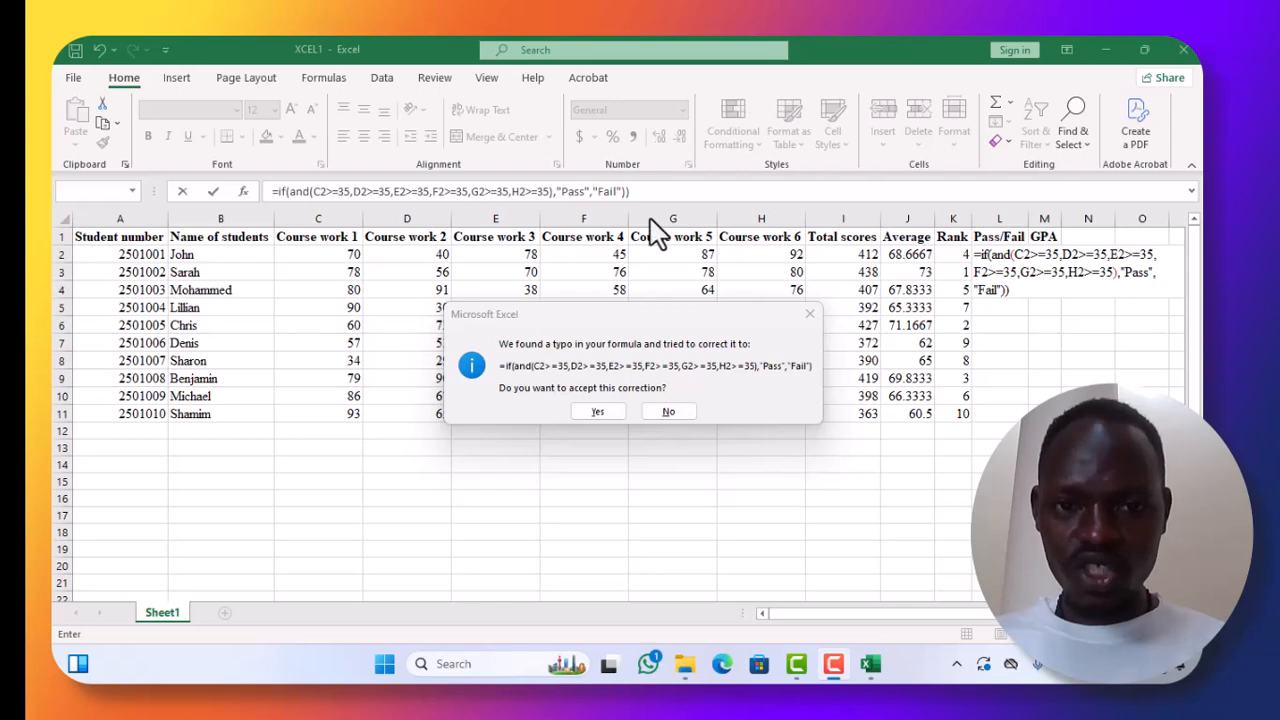
{"action": "left_click", "coordinate": [598, 412]}
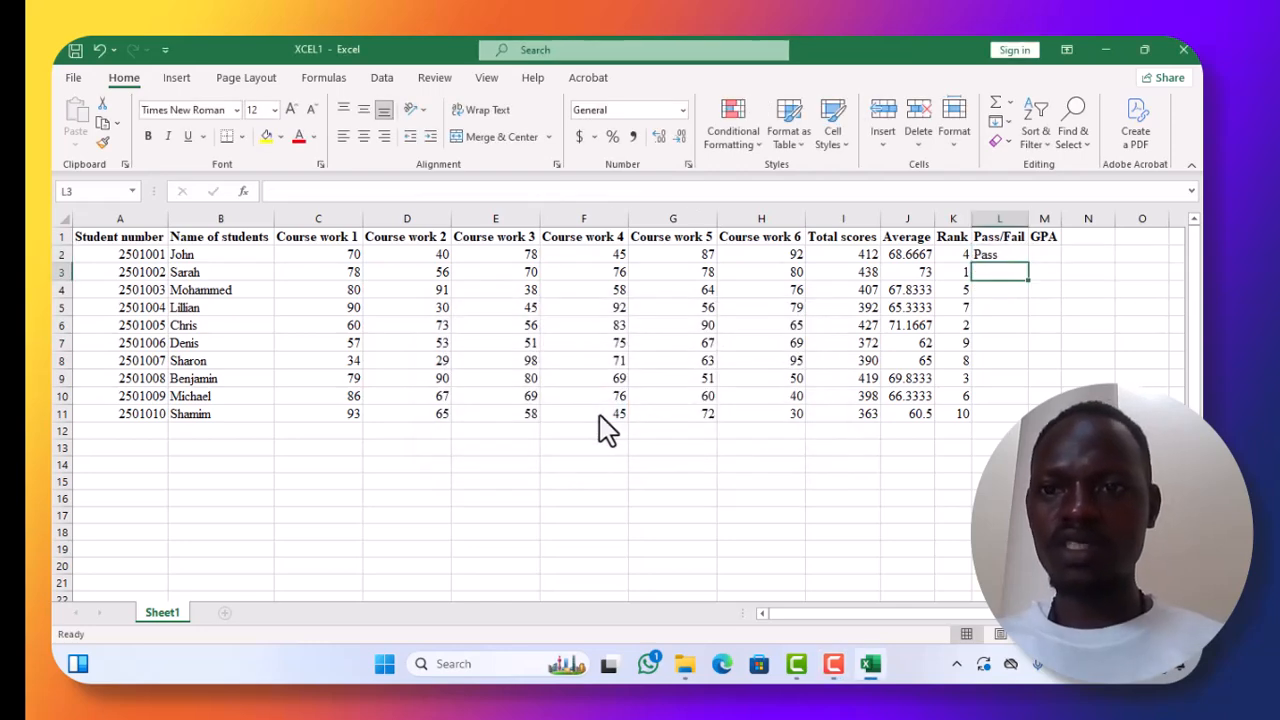
Fill the Pass/Fail formula from L2 down to L11
{"action": "left_click", "coordinate": [997, 256]}
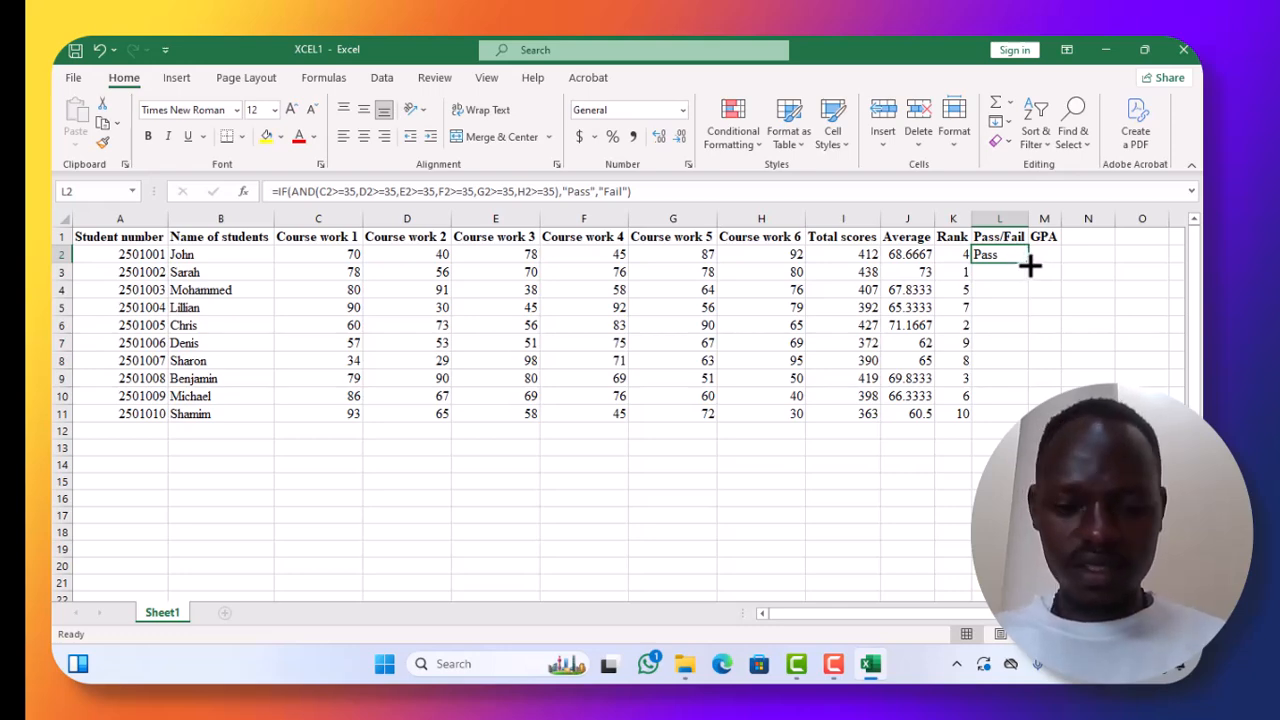
{"action": "left_click_drag", "start_coordinate": [1030, 265], "coordinate": [1028, 418]}
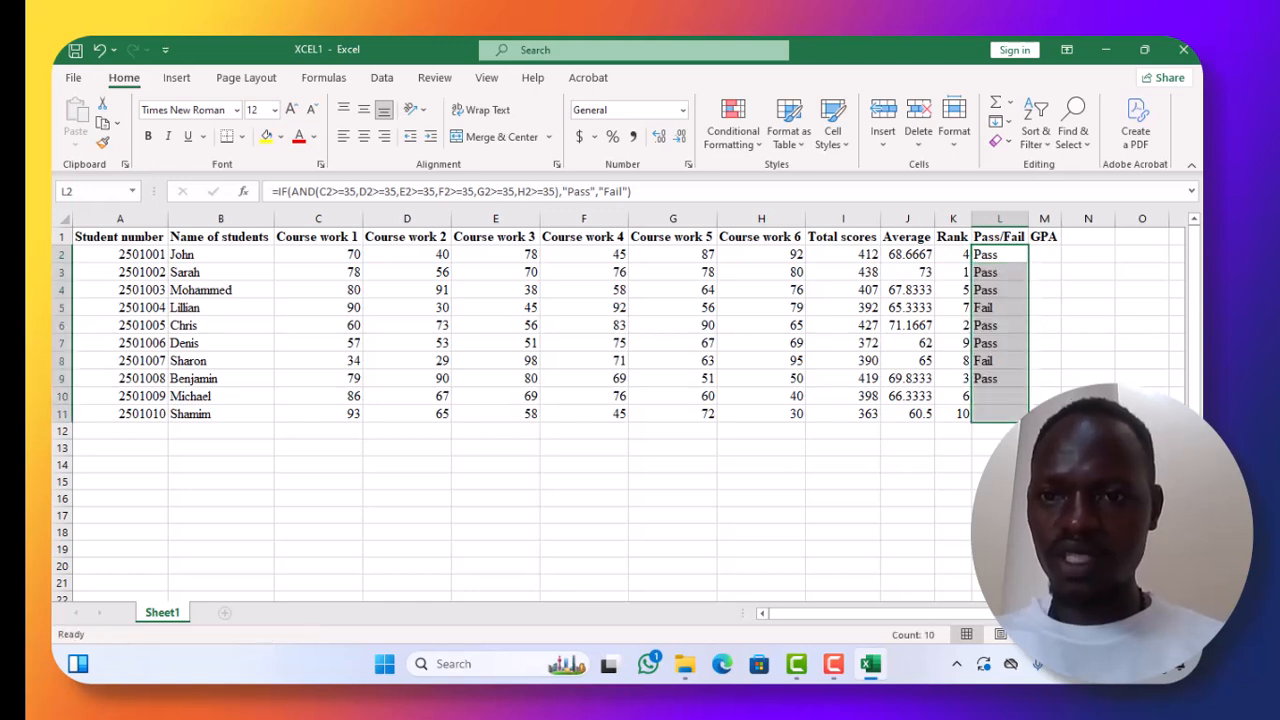
{"action": "left_click", "coordinate": [985, 312]}
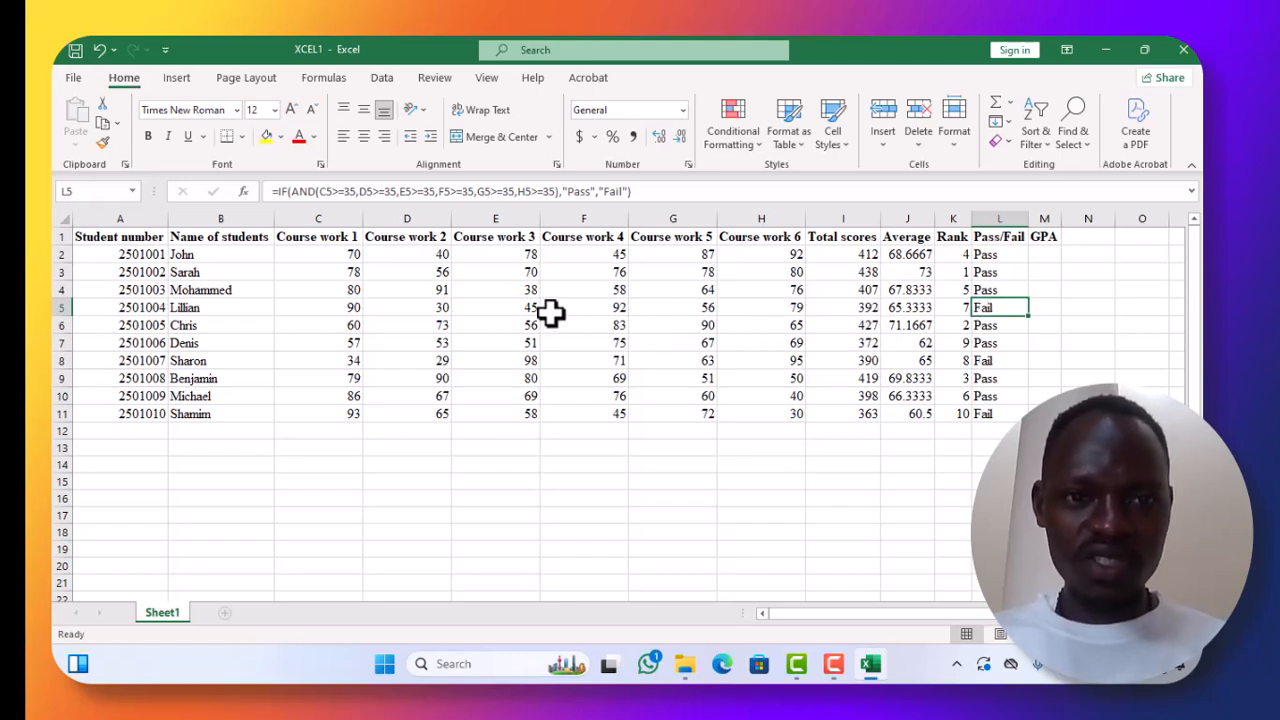
Change the Course work 2 score in D5 to 40 and the Course work 3 score in E3 to 20
{"action": "left_click", "coordinate": [440, 310]}
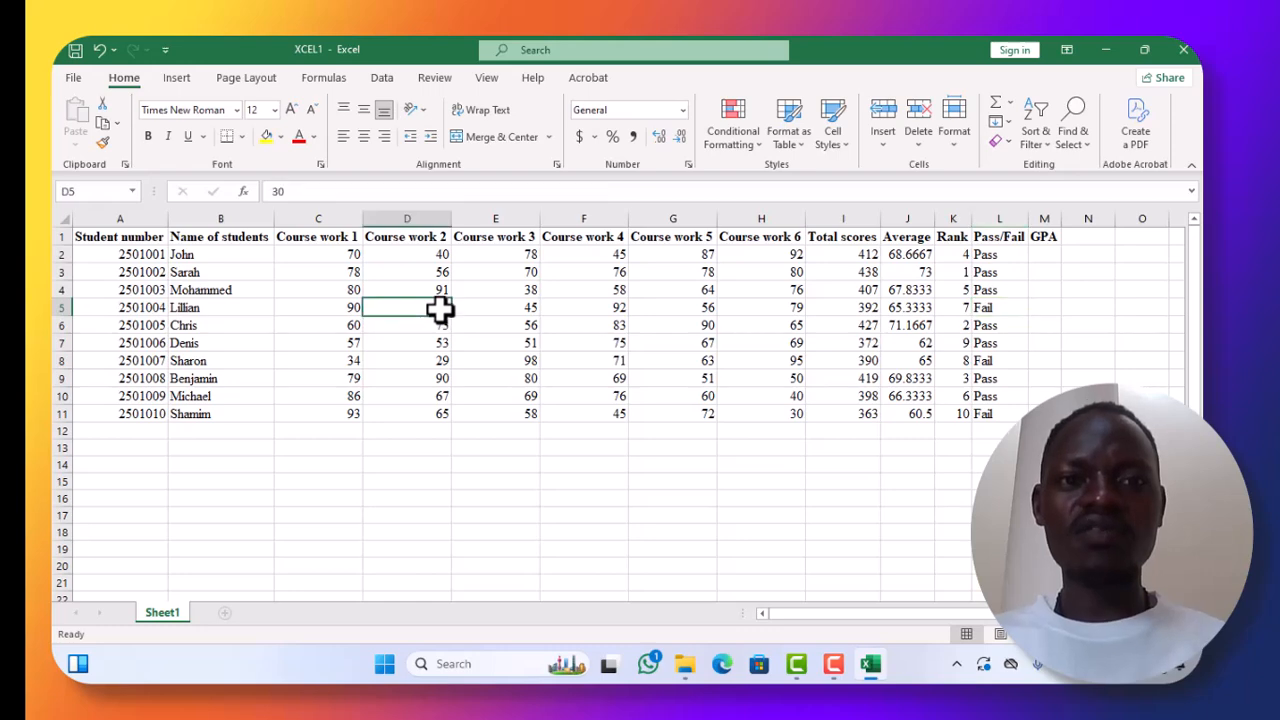
{"action": "type", "text": "40"}
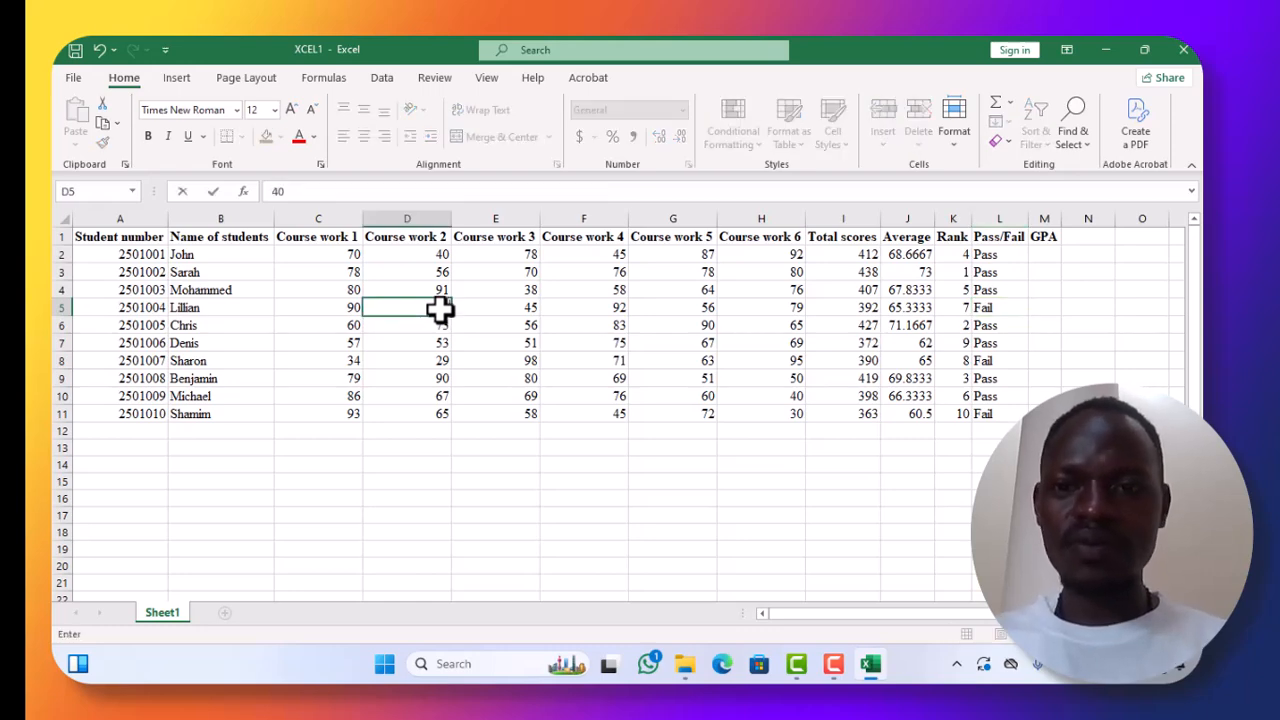
{"action": "key", "text": "Return"}
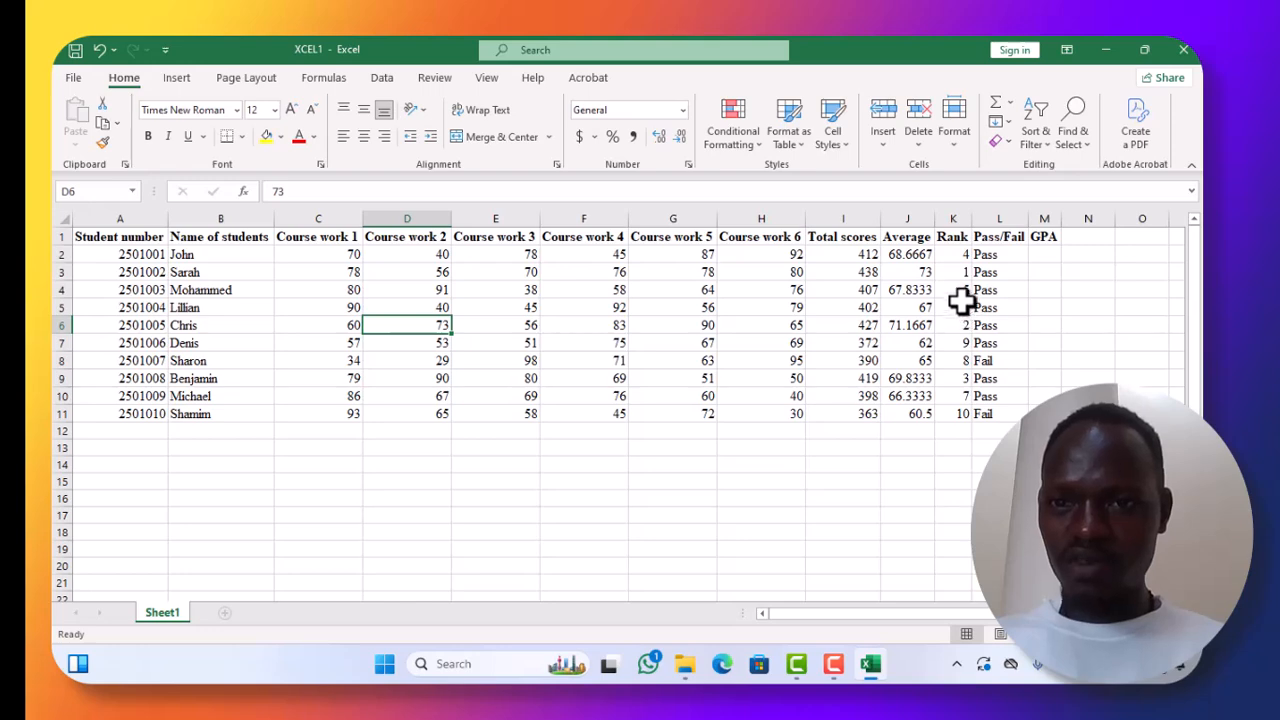
{"action": "left_click", "coordinate": [523, 277]}
{"action": "type", "text": "20"}
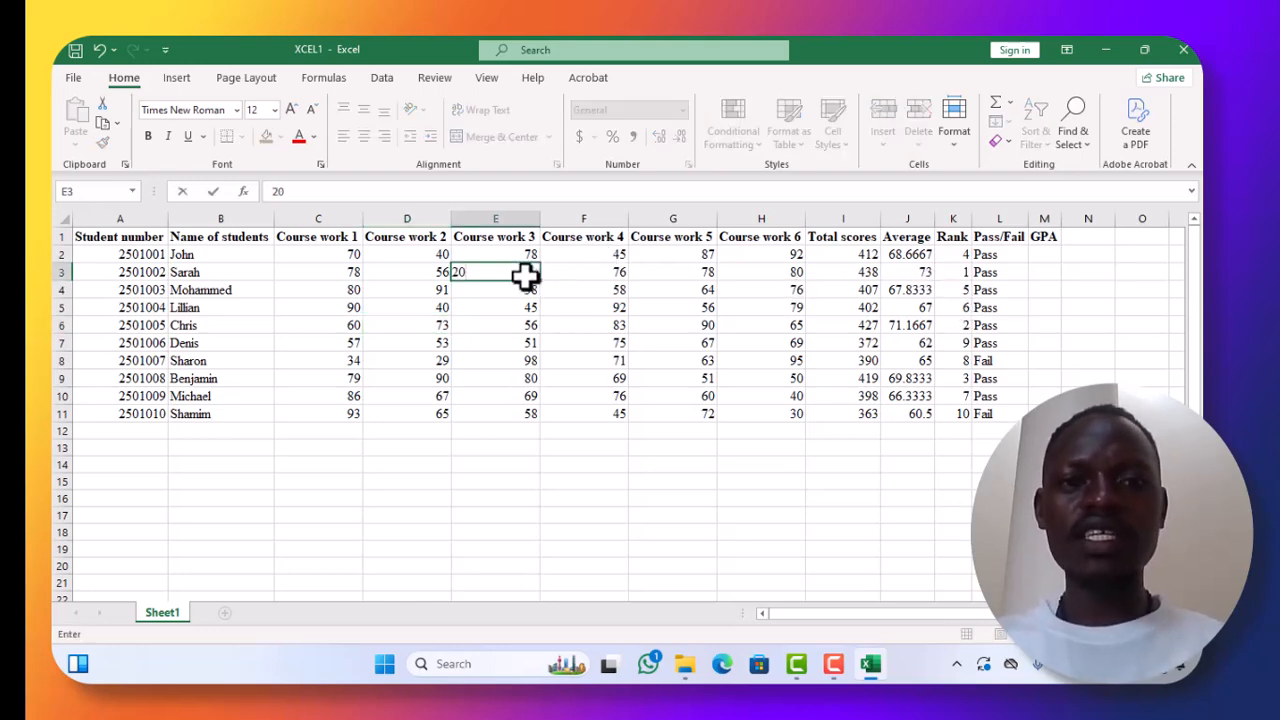
{"action": "left_click", "coordinate": [541, 290]}
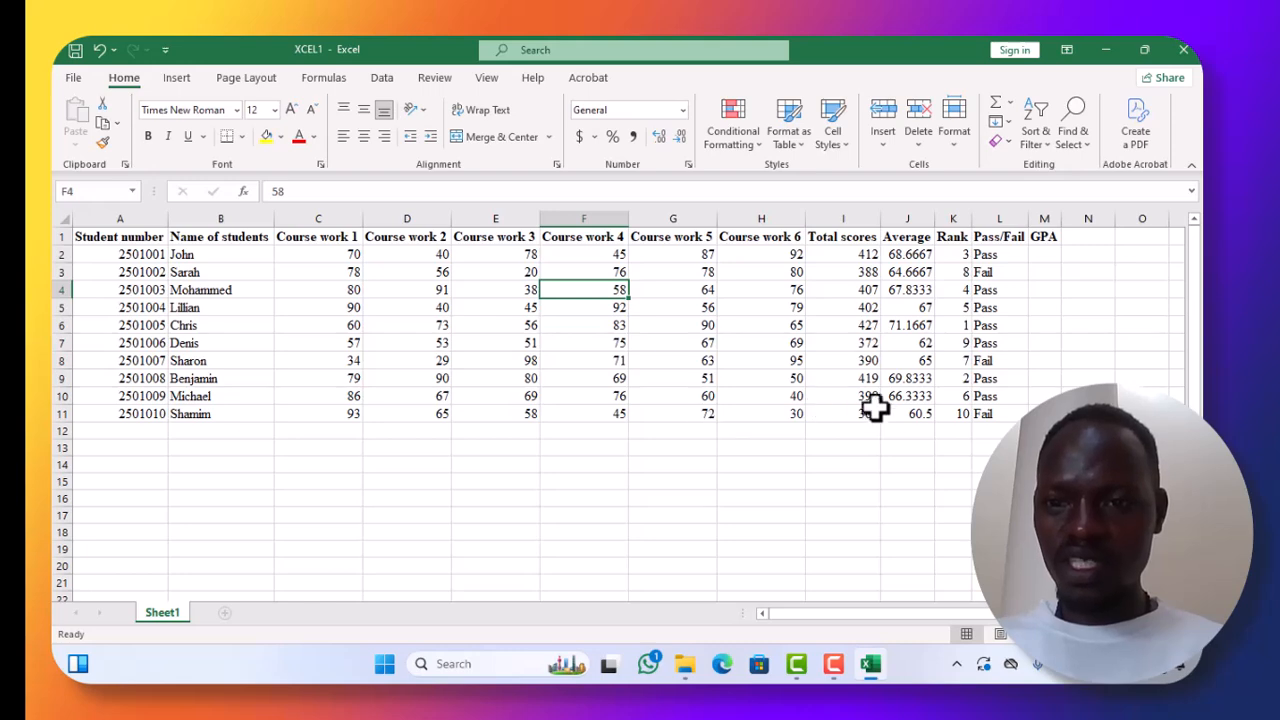
Change the Course work 6 score in H11 to 56
{"action": "left_click", "coordinate": [796, 418]}
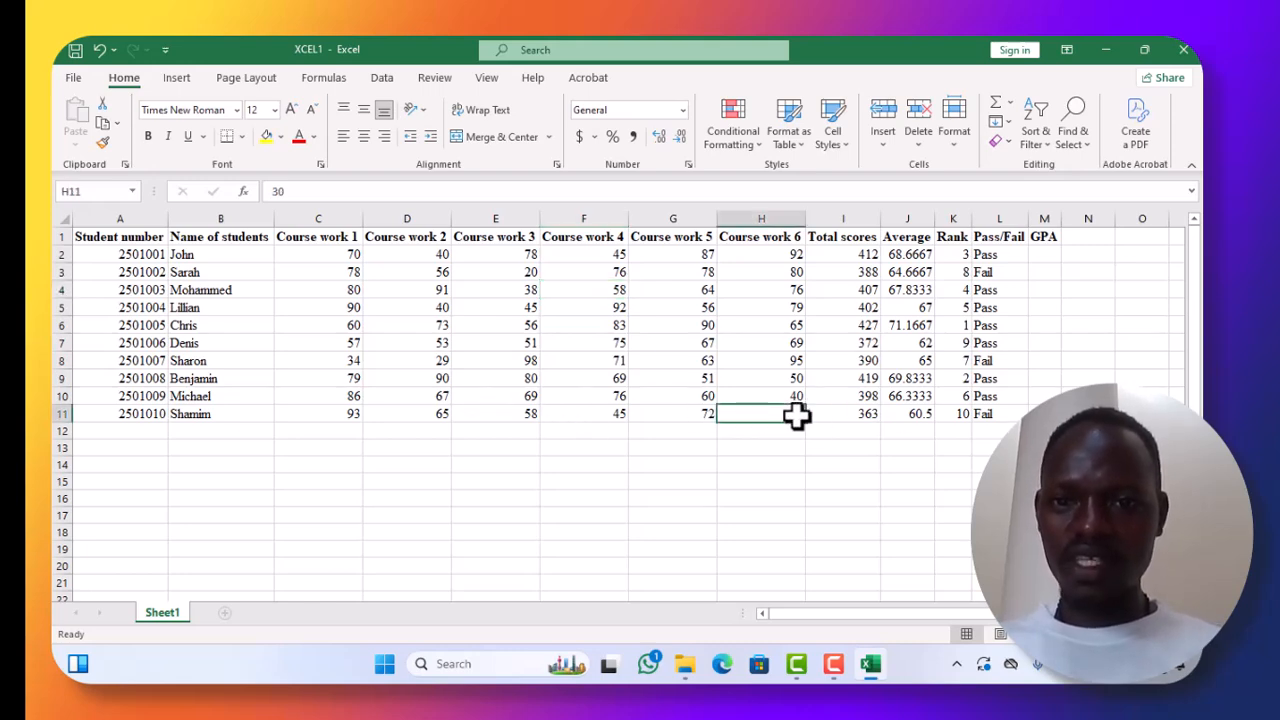
{"action": "type", "text": "56"}
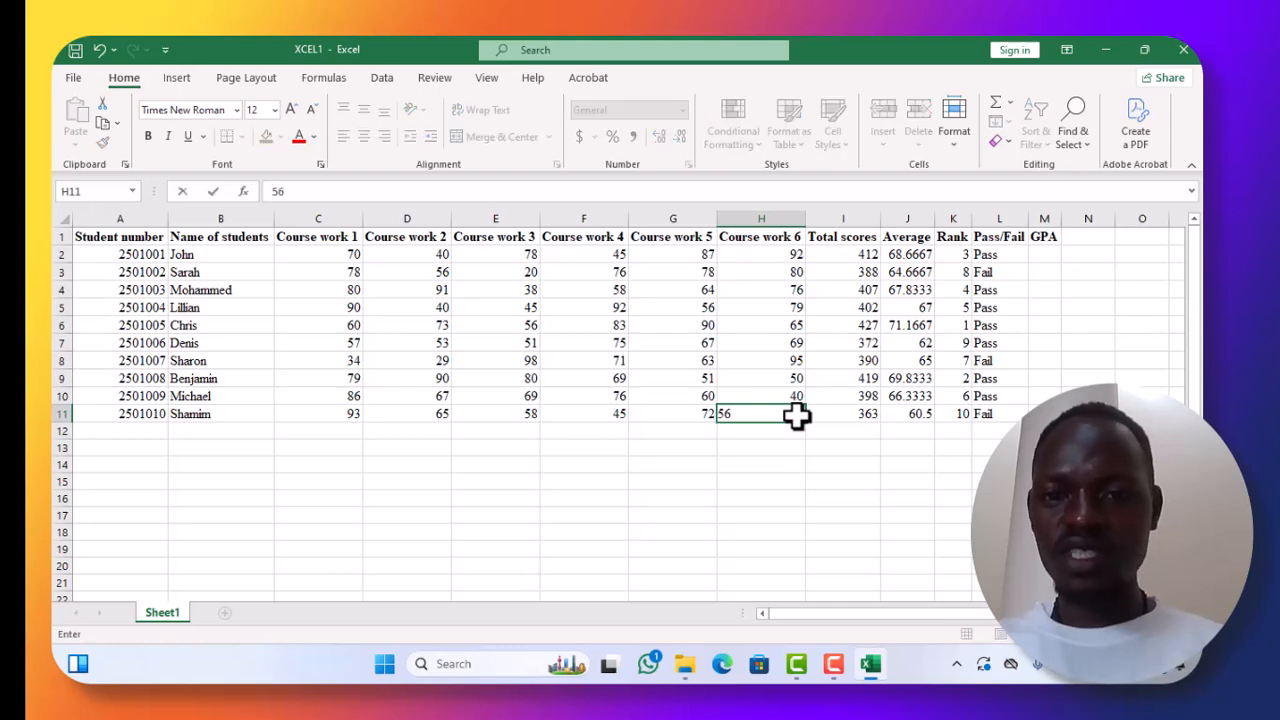
{"action": "left_click", "coordinate": [767, 360]}
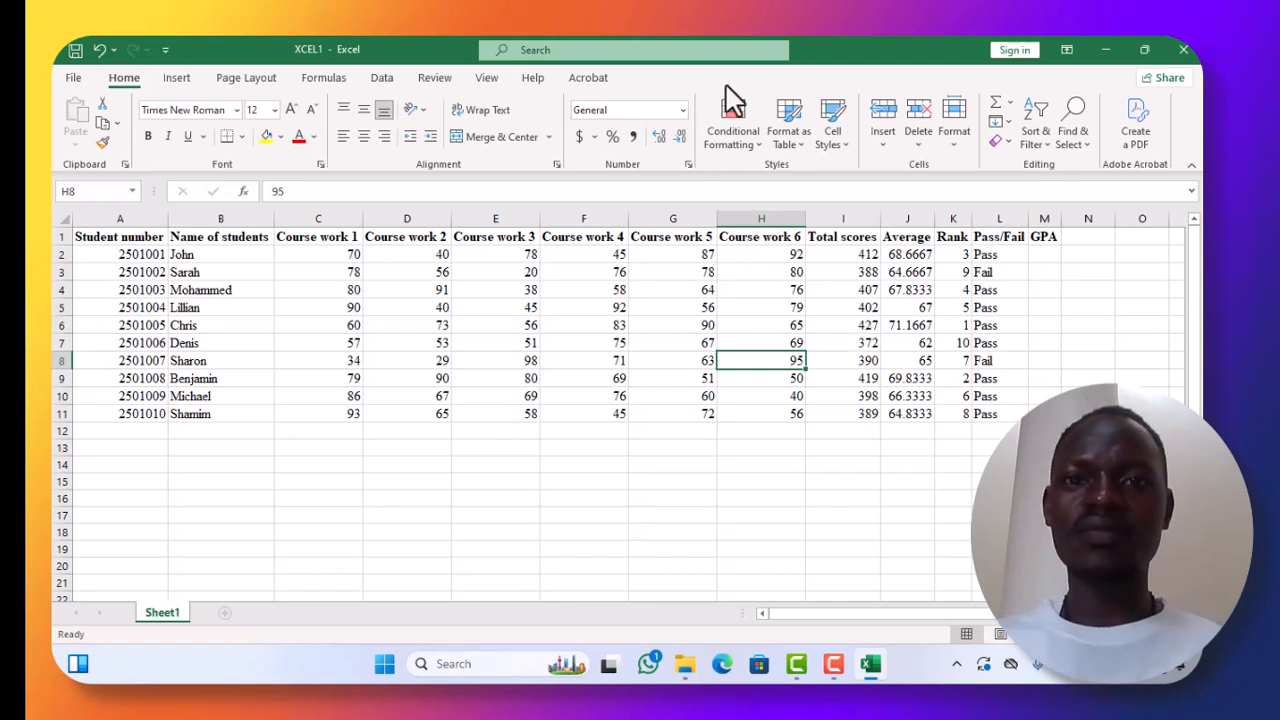
Start an IF formula in the GPA cell M2 with the condition J2>70
{"action": "left_click", "coordinate": [1041, 252]}
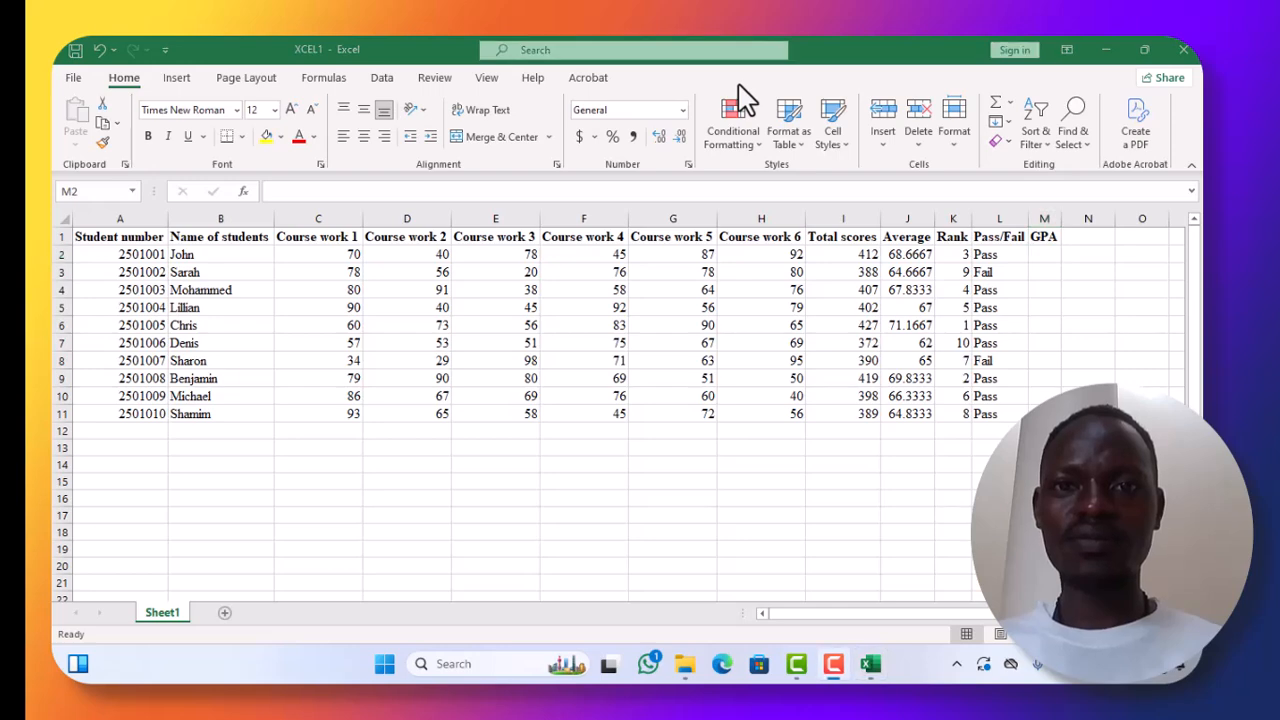
{"action": "left_click", "coordinate": [1040, 256]}
{"action": "type", "text": "="}
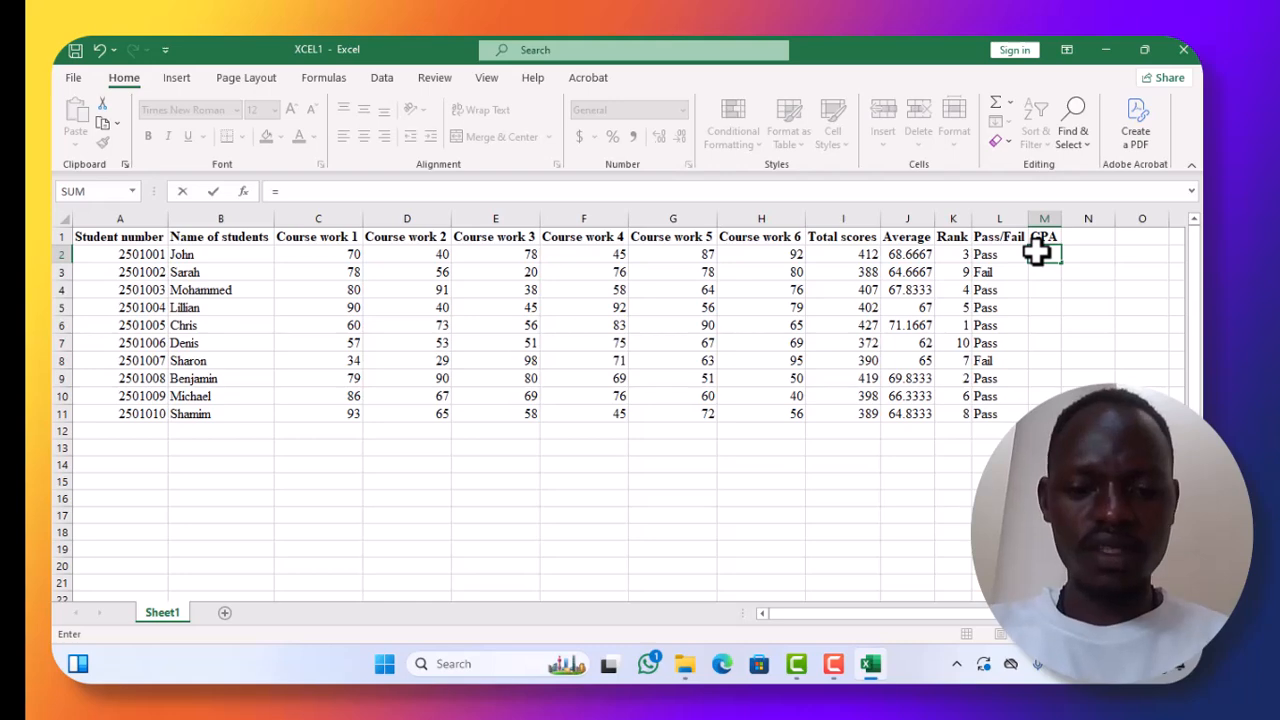
{"action": "type", "text": "if"}
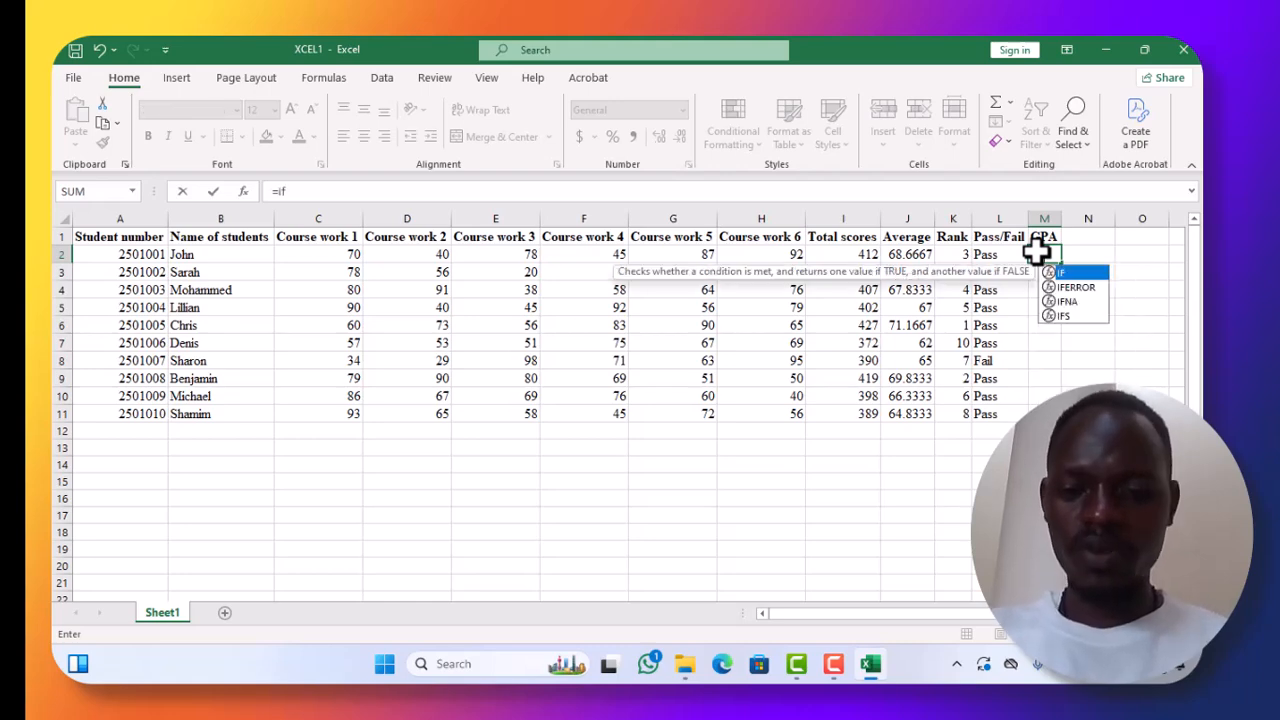
{"action": "type", "text": "("}
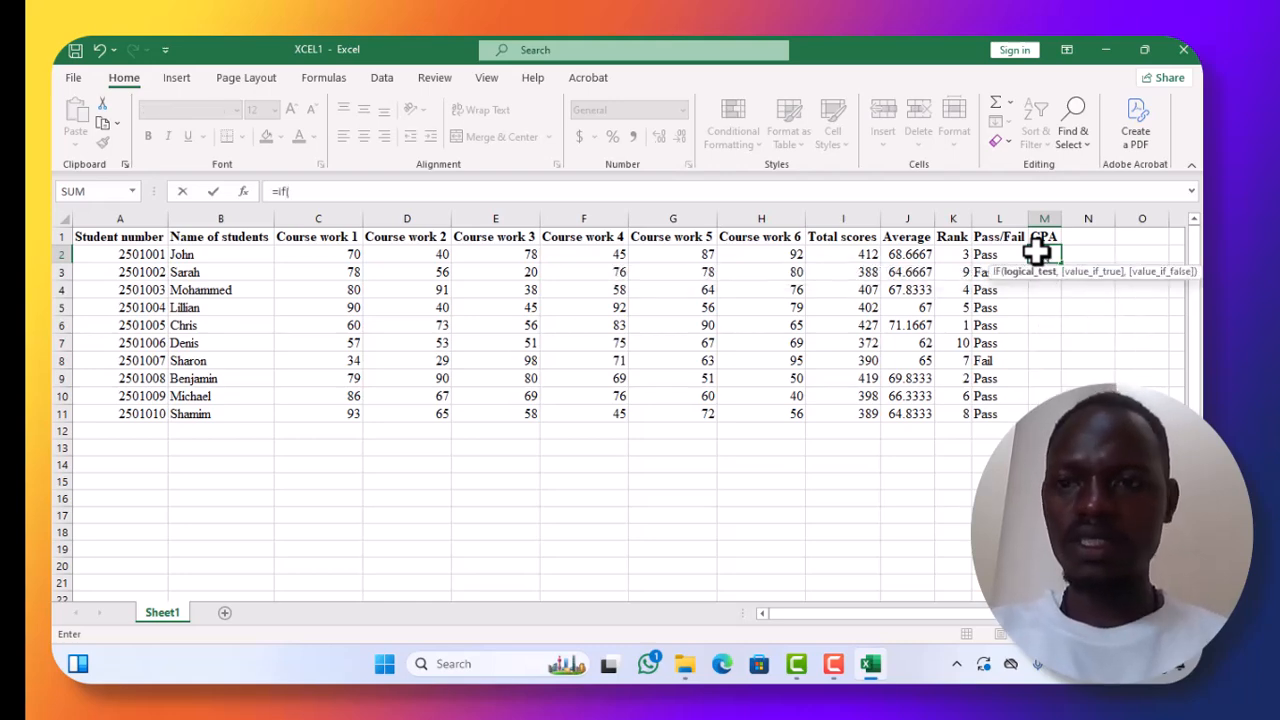
{"action": "left_click", "coordinate": [904, 258]}
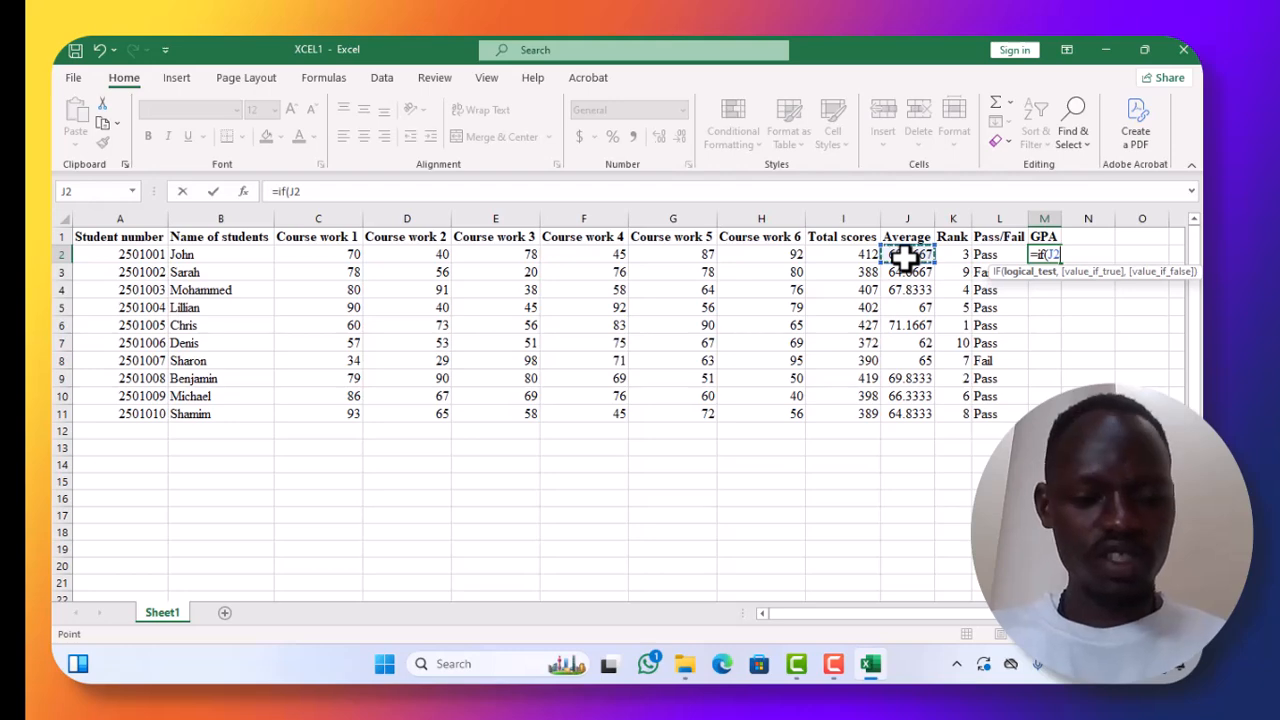
{"action": "type", "text": ">"}
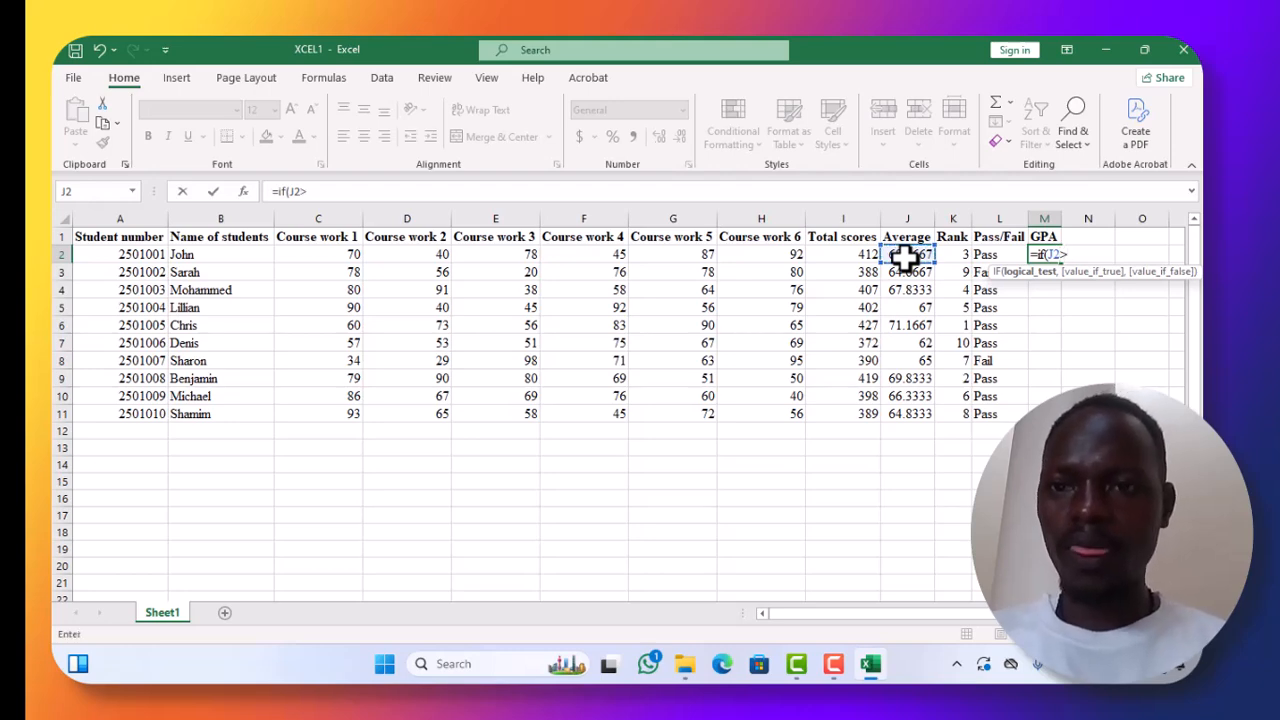
{"action": "type", "text": "70,"}
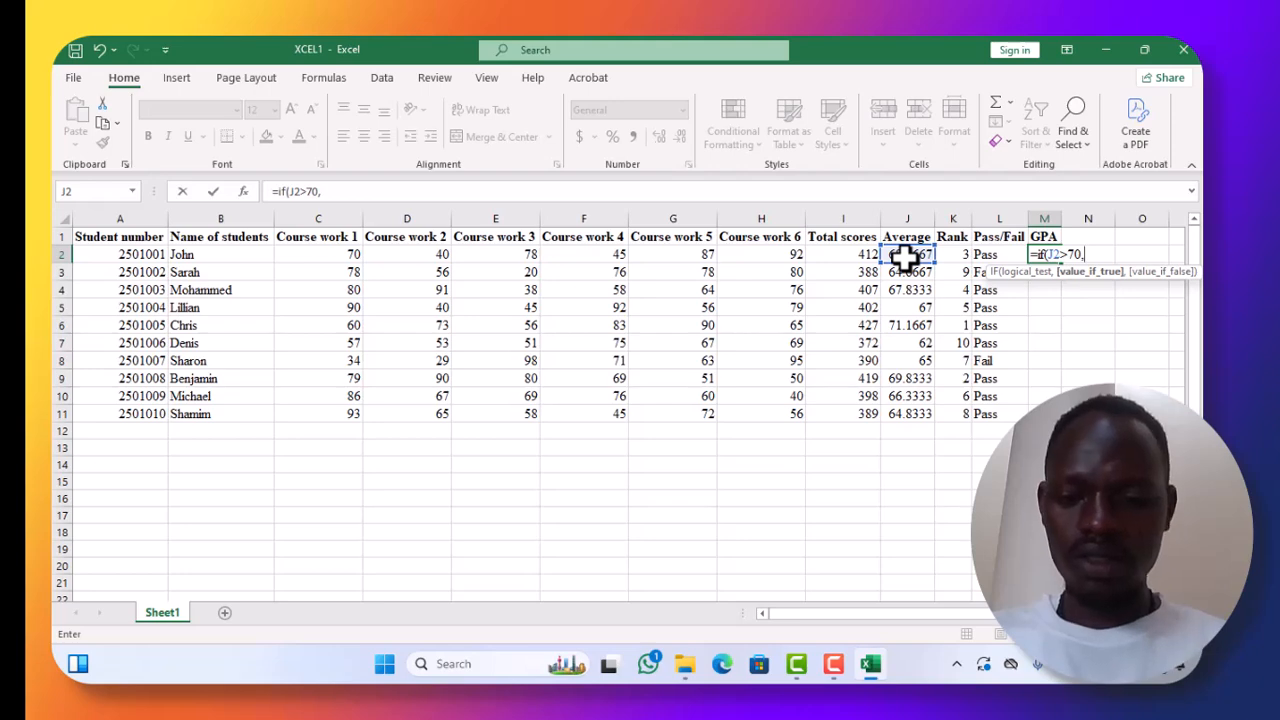
Add "A+" as the value-if-true result of the IF formula in M2
{"action": "type", "text": "\""}
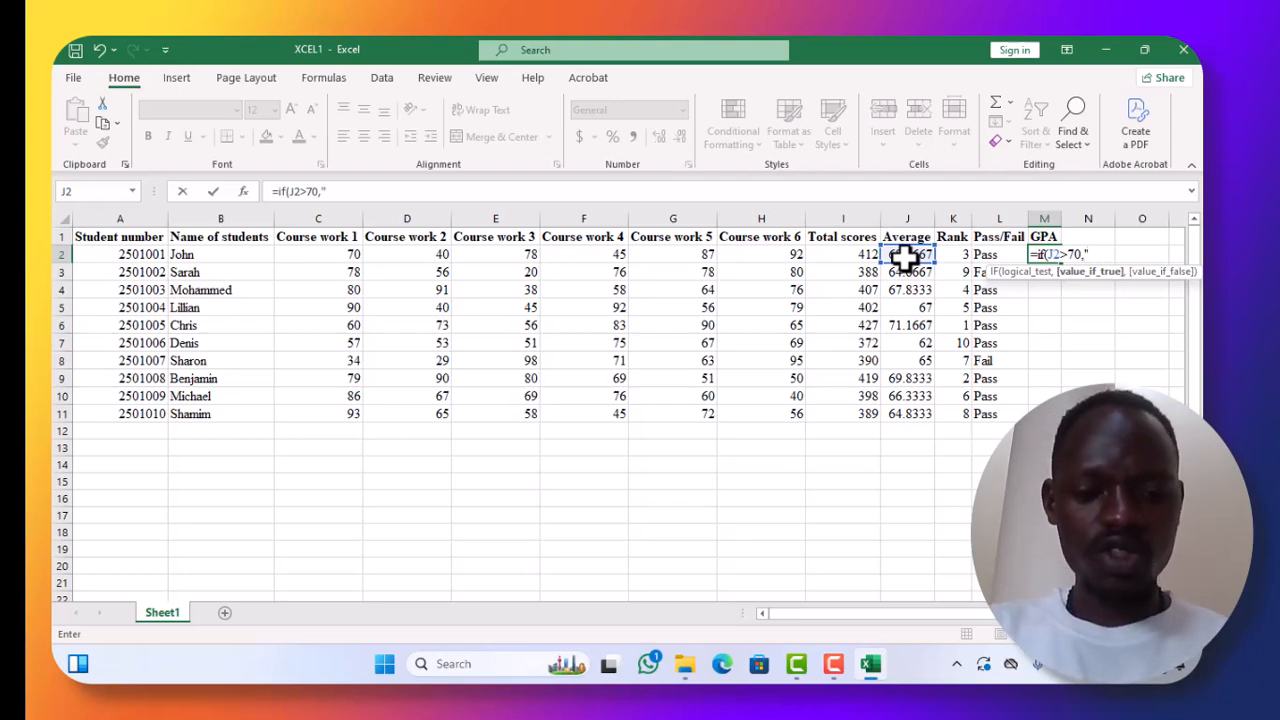
{"action": "type", "text": "A"}
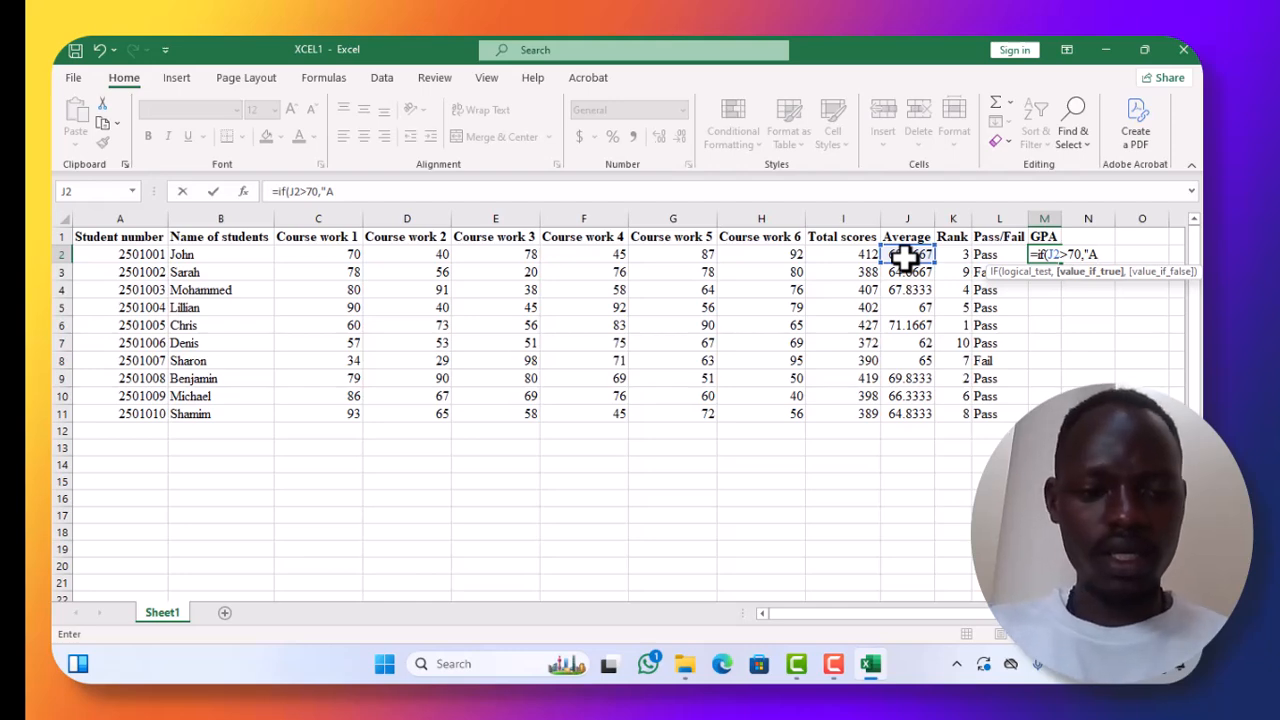
{"action": "type", "text": "+"}
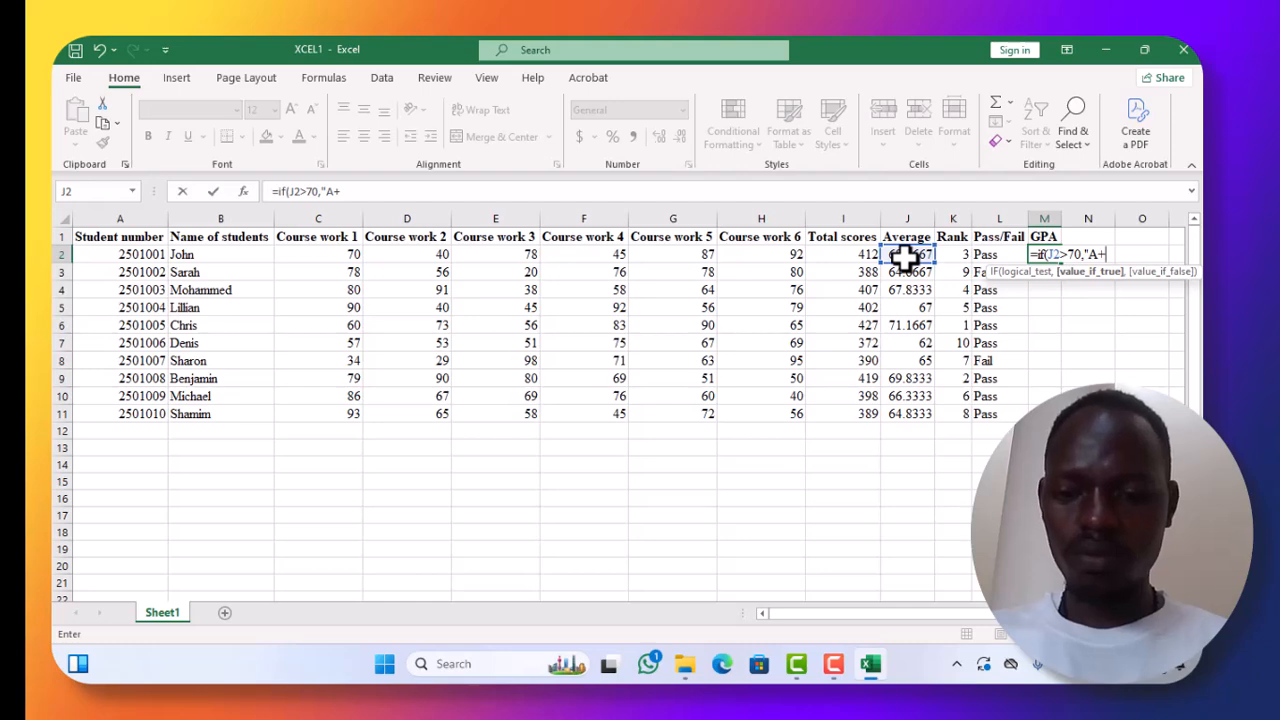
{"action": "type", "text": "\""}
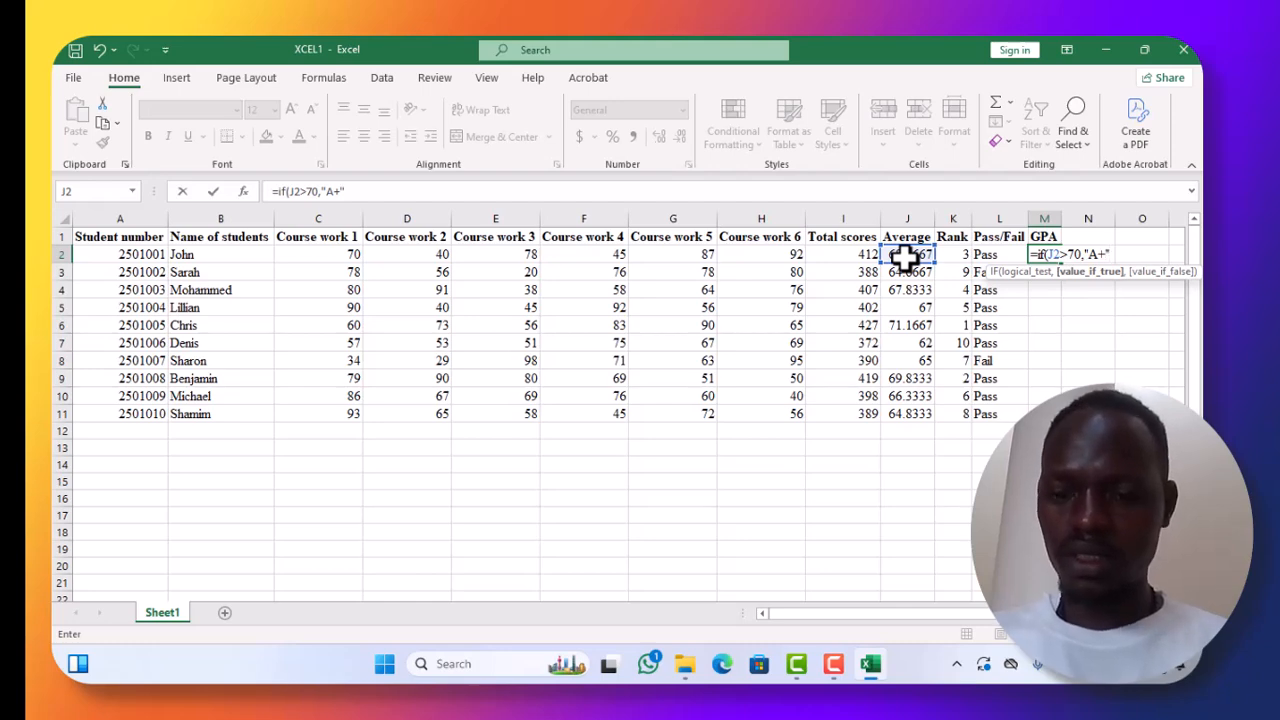
{"action": "type", "text": ","}
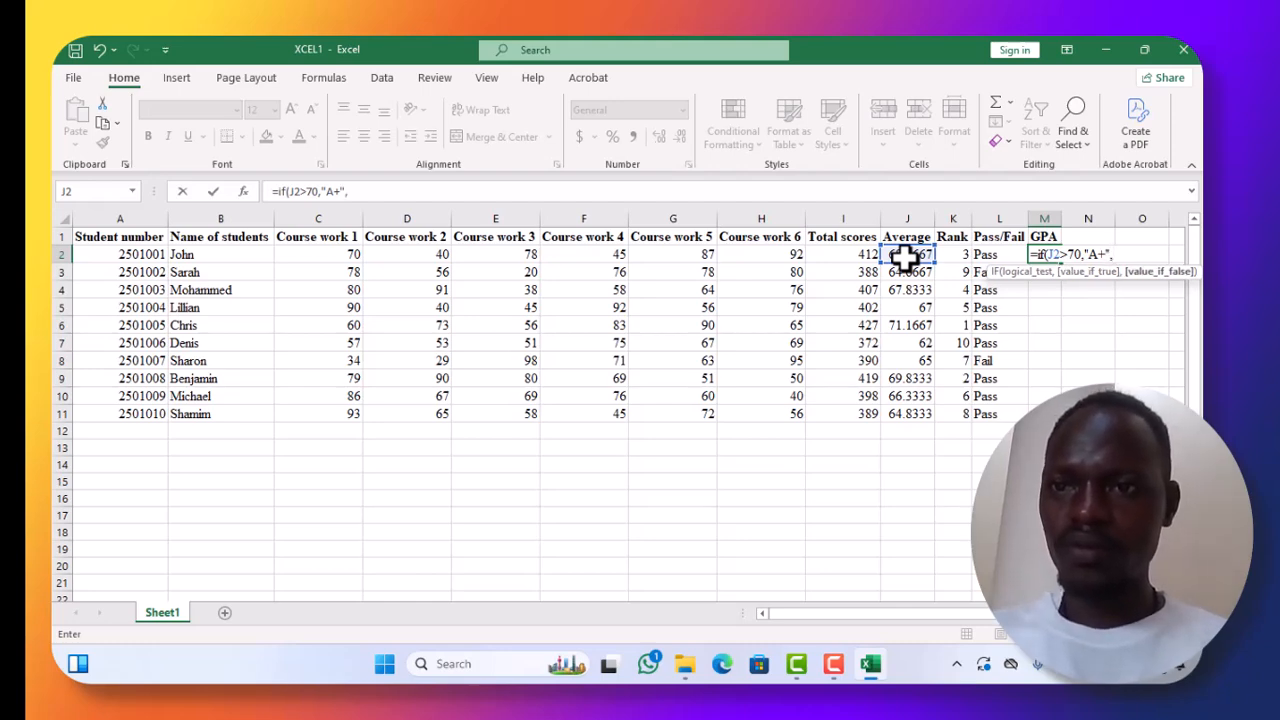
Nest a second IF in the M2 formula with the condition J2>50
{"action": "type", "text": "if"}
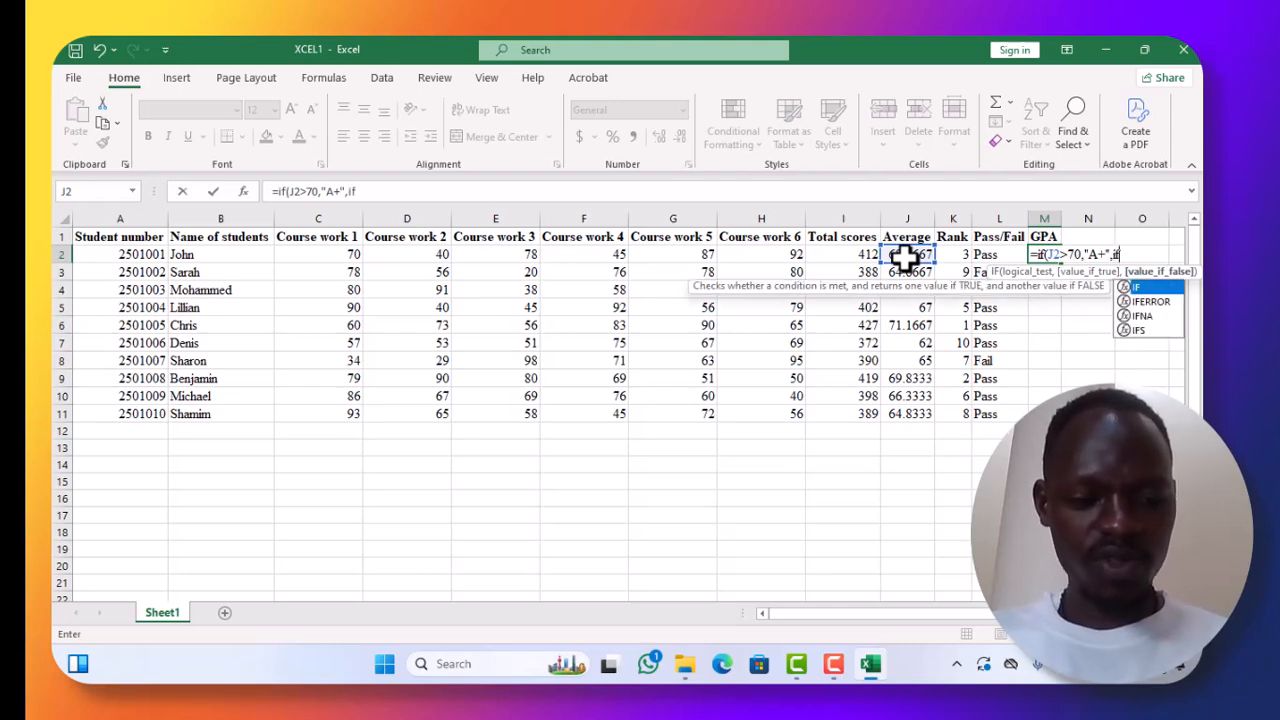
{"action": "type", "text": "("}
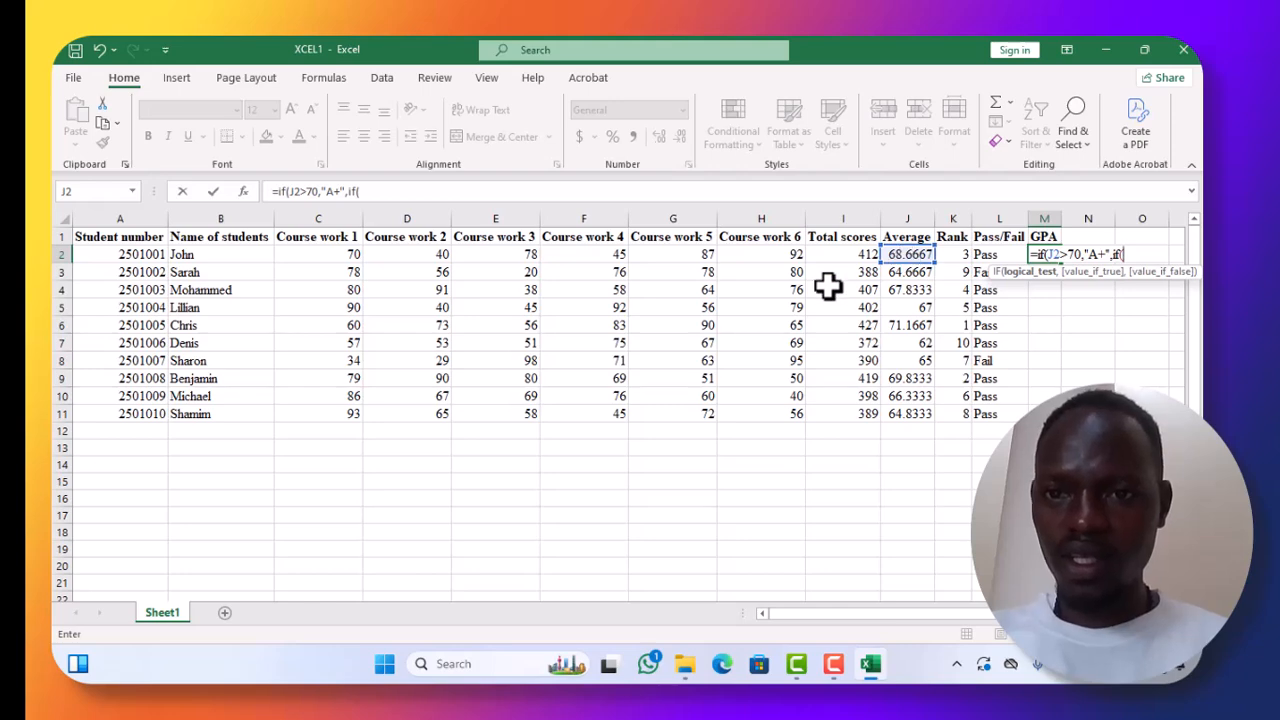
{"action": "left_click", "coordinate": [907, 257]}
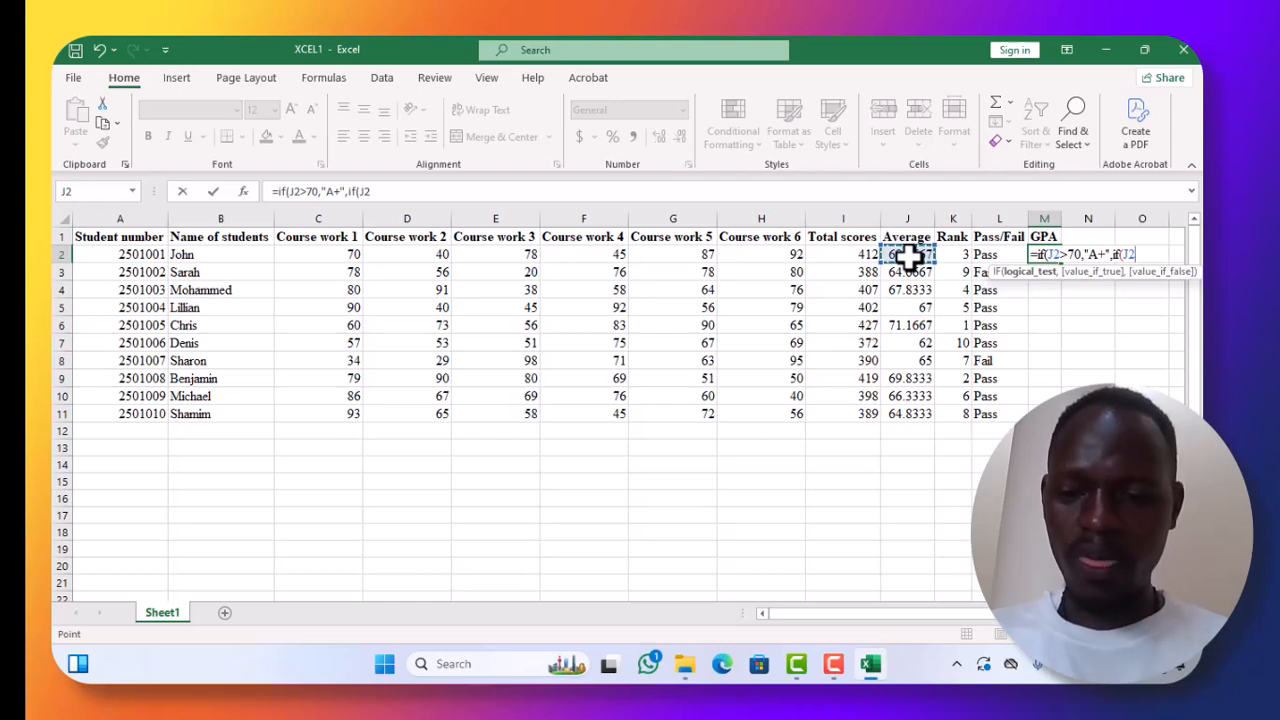
{"action": "type", "text": ">"}
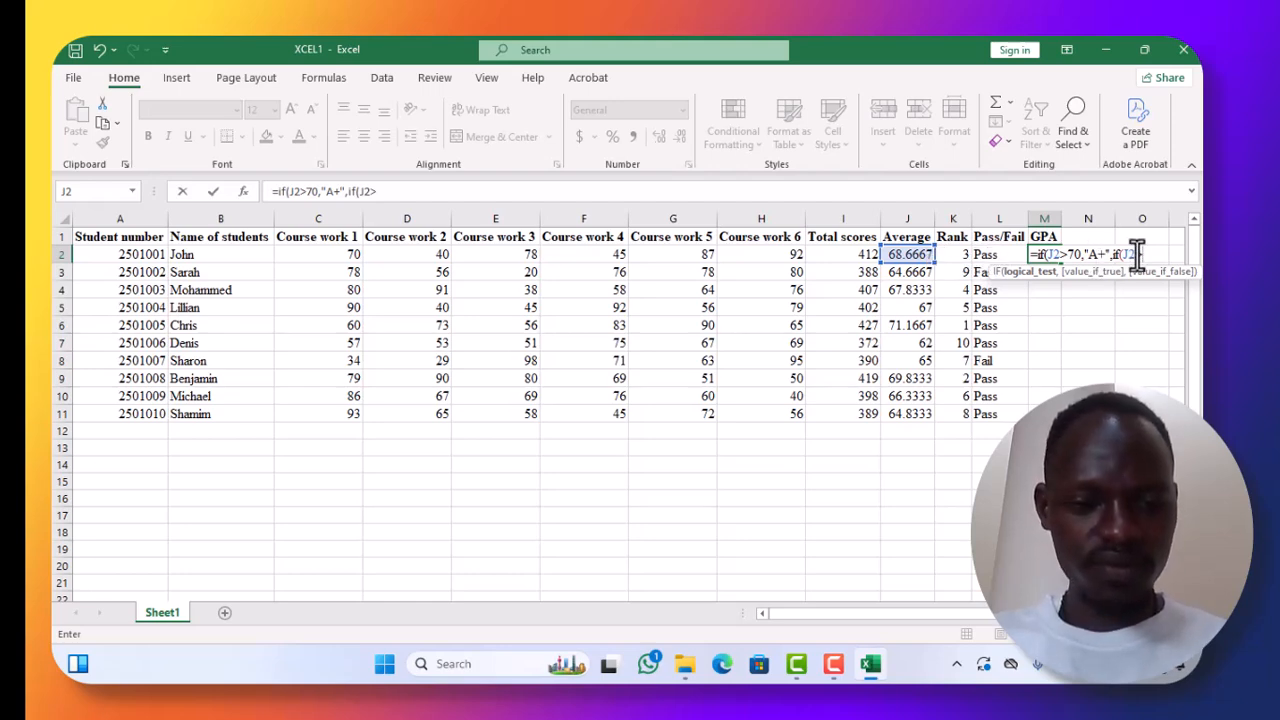
{"action": "type", "text": "50"}
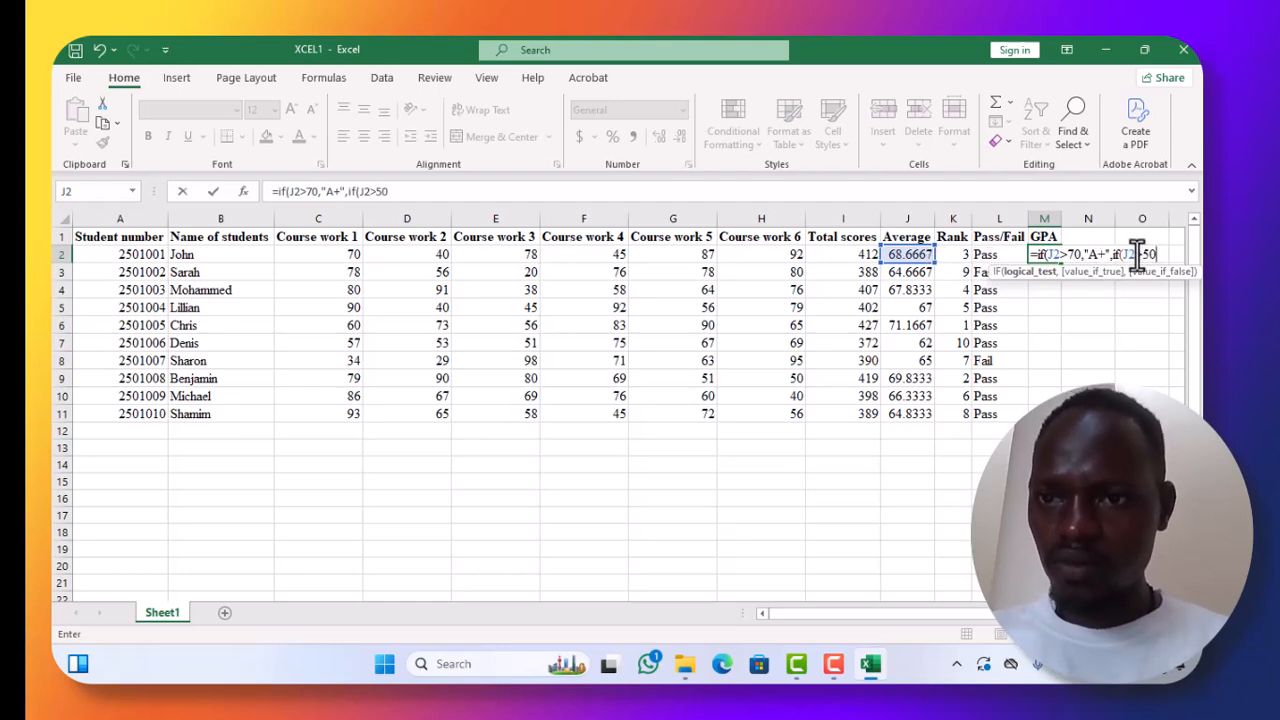
{"action": "type", "text": ","}
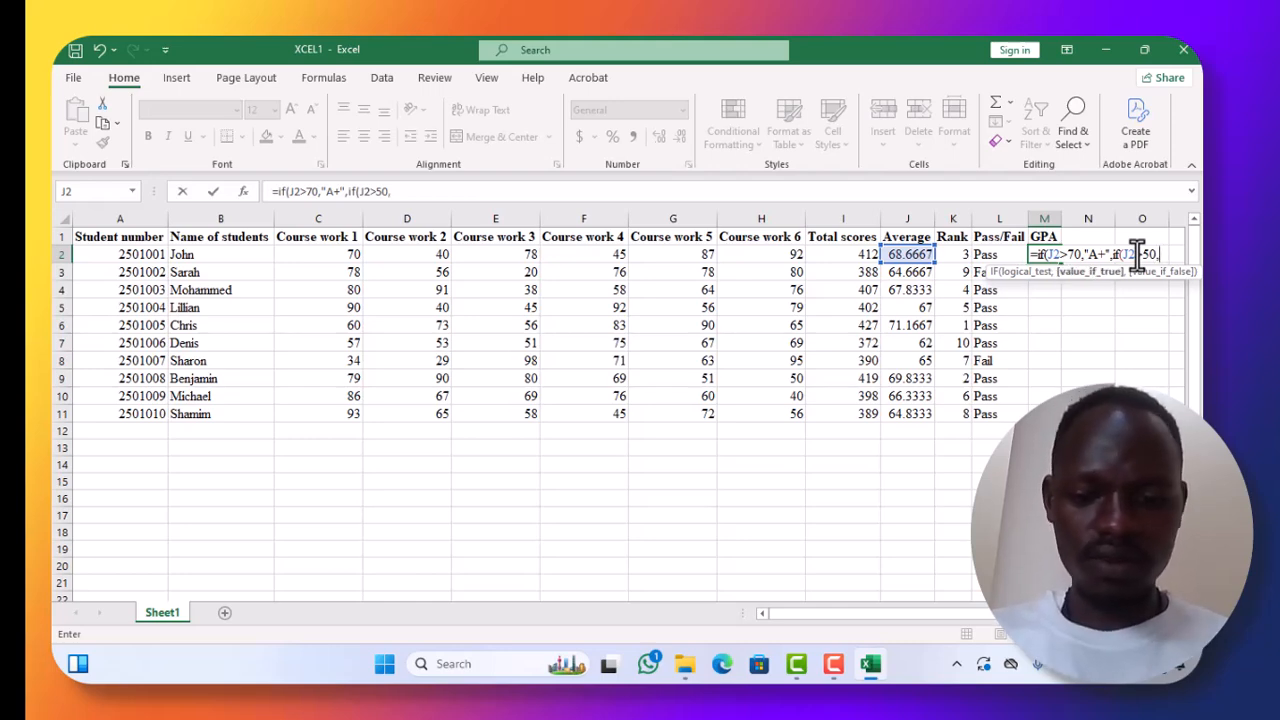
Complete the nested IF in M2 with the results "C" and "D", close both functions and enter the formula
{"action": "type", "text": "\"c"}
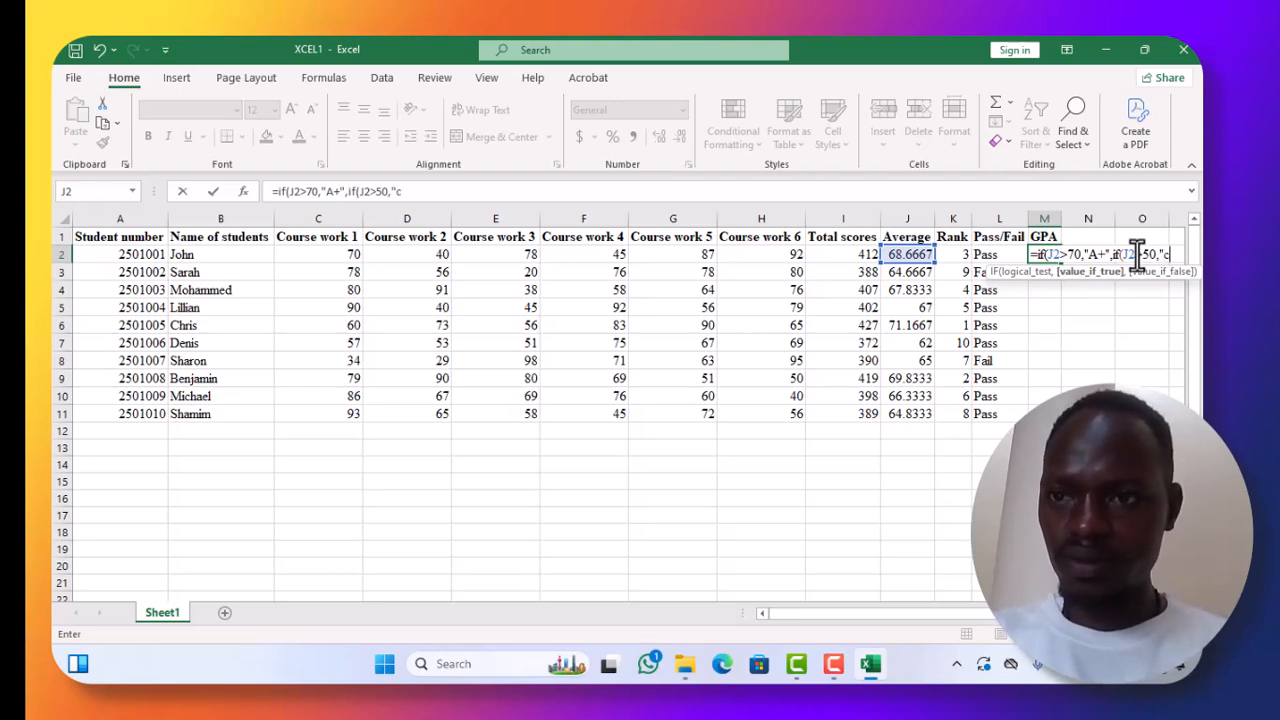
{"action": "key", "text": "BackSpace"}
{"action": "type", "text": "C"}
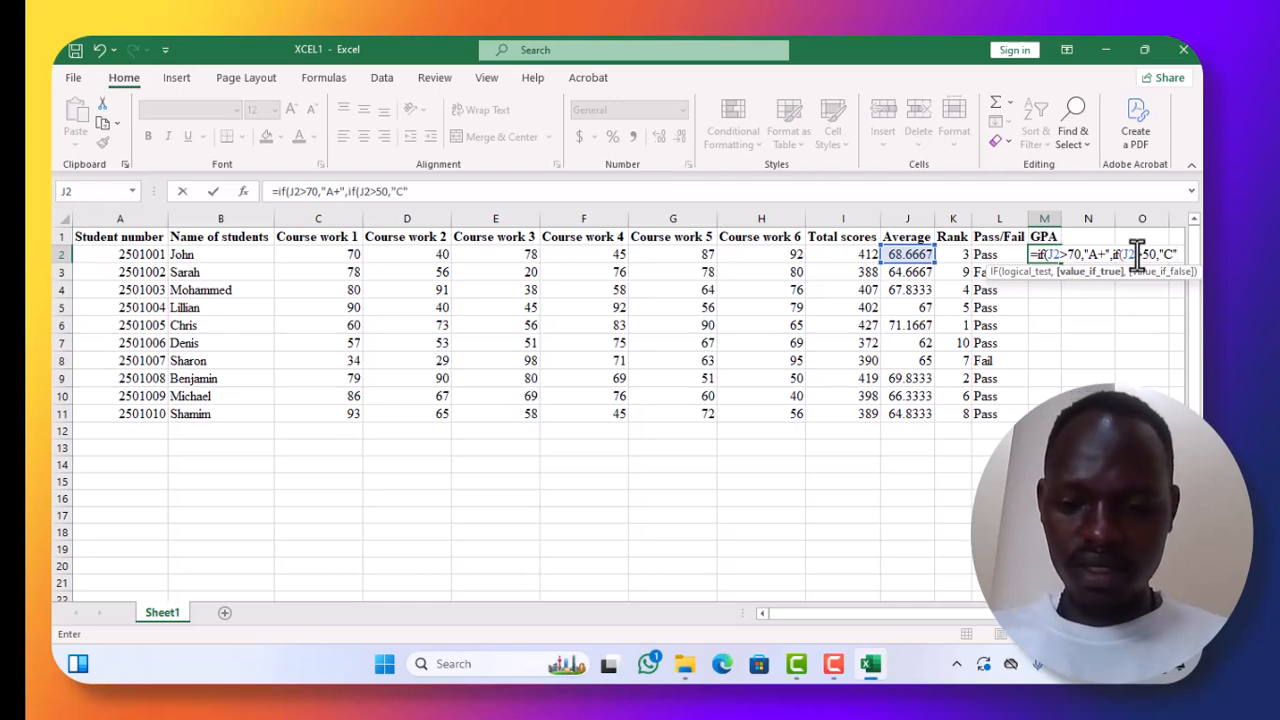
{"action": "type", "text": "\","}
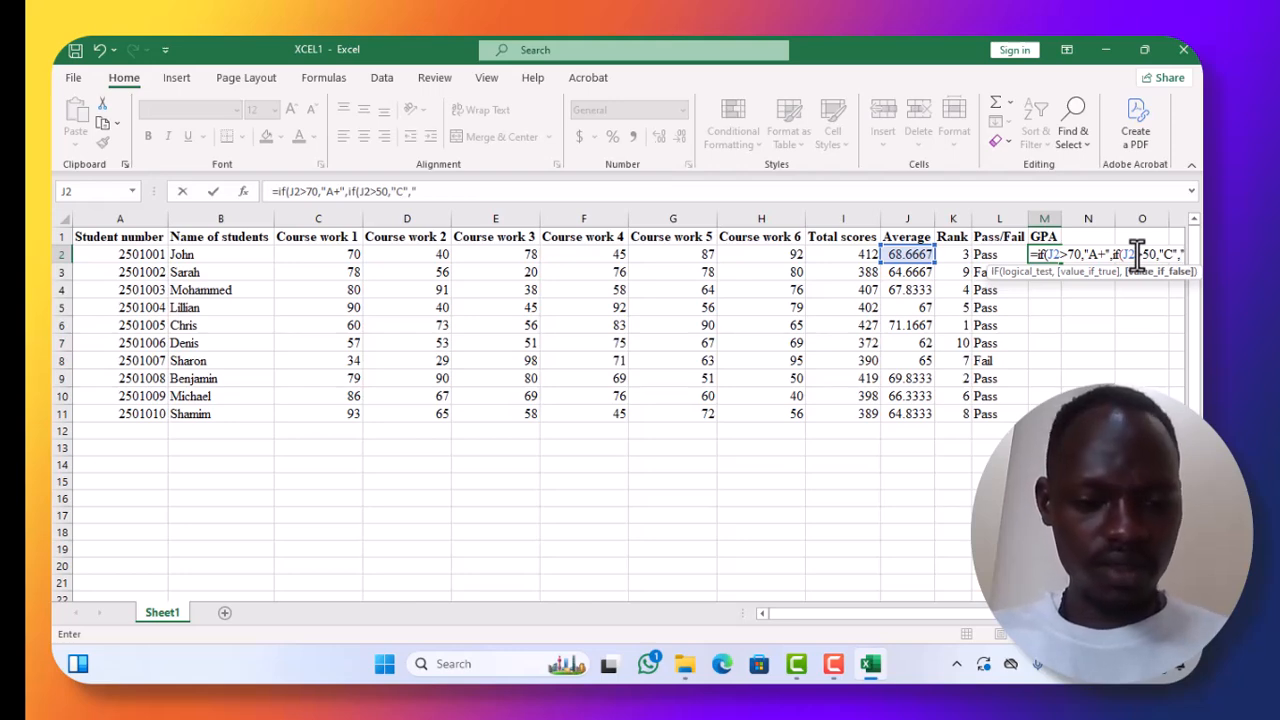
{"action": "type", "text": "\"D"}
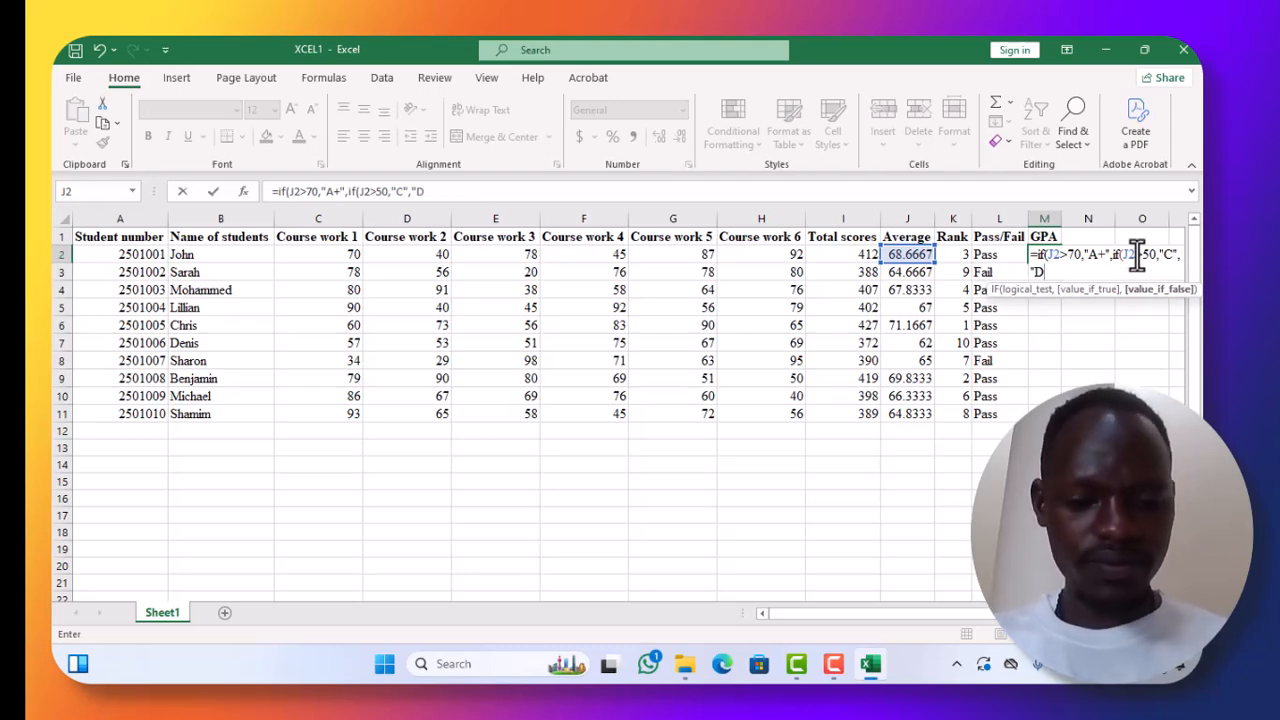
{"action": "type", "text": "\""}
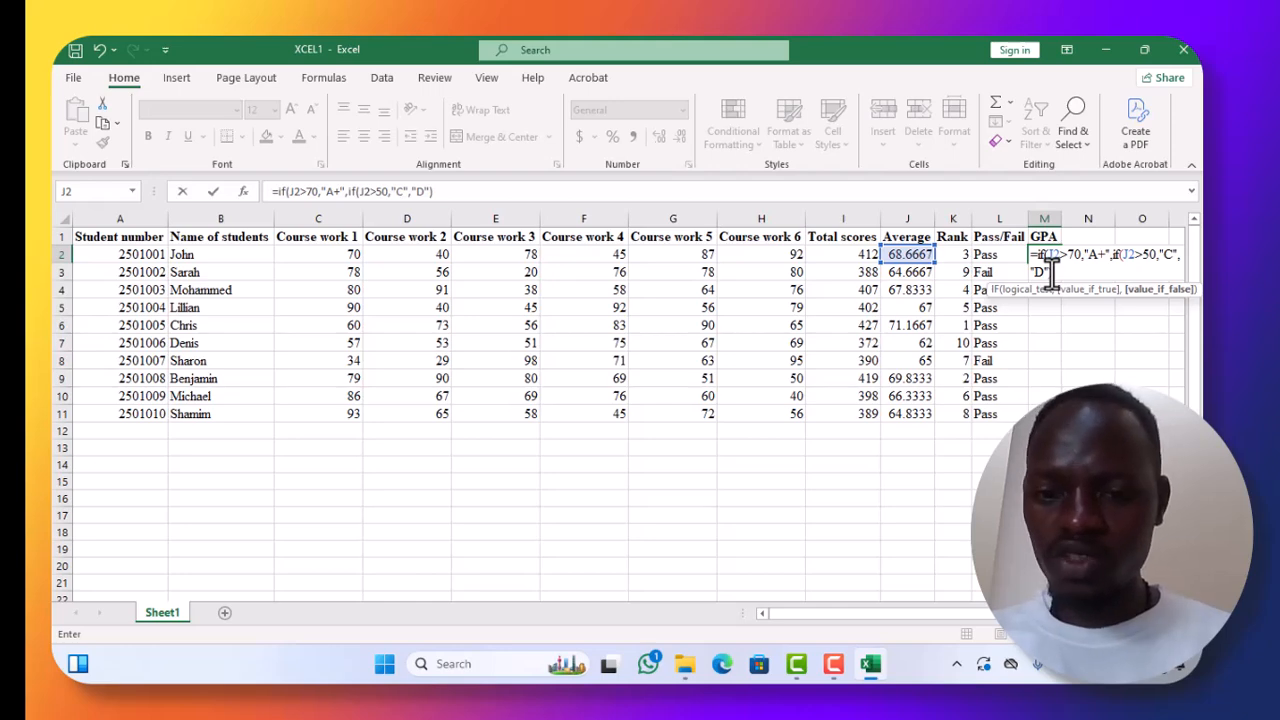
{"action": "type", "text": ")"}
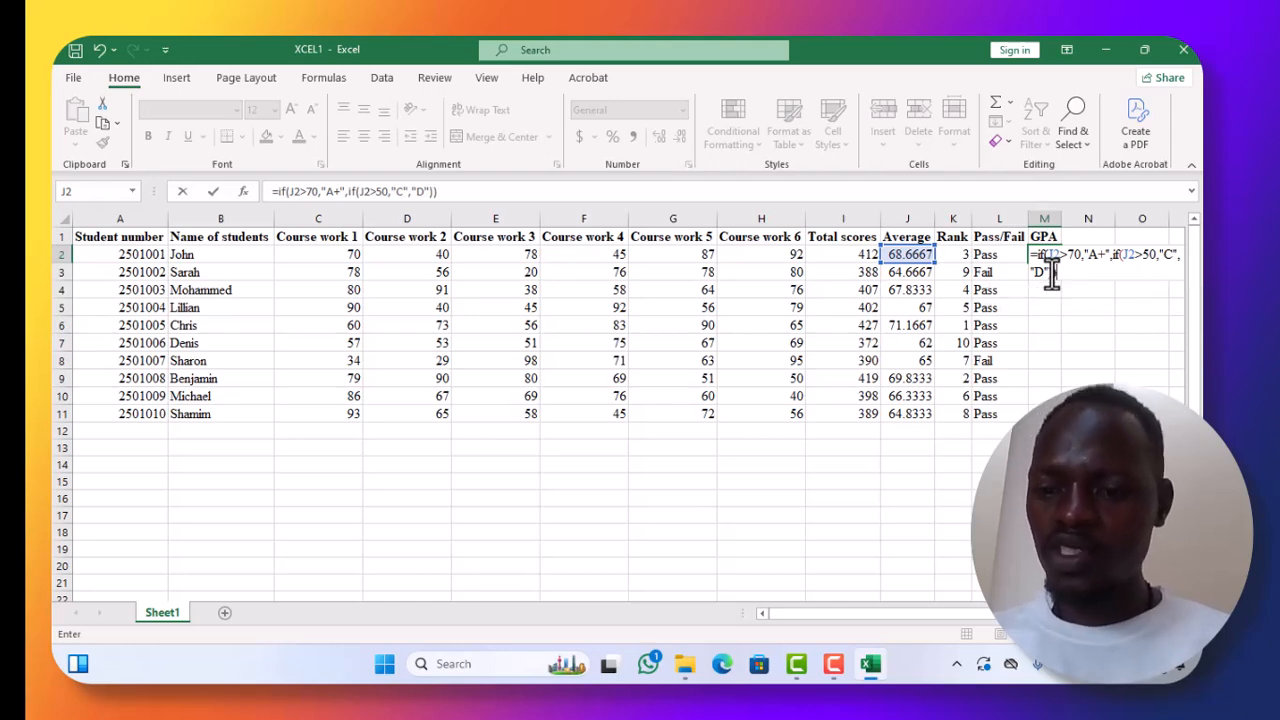
{"action": "key", "text": "Return"}
Fill the GPA formula from M2 down to M11
{"action": "left_click", "coordinate": [1040, 254]}
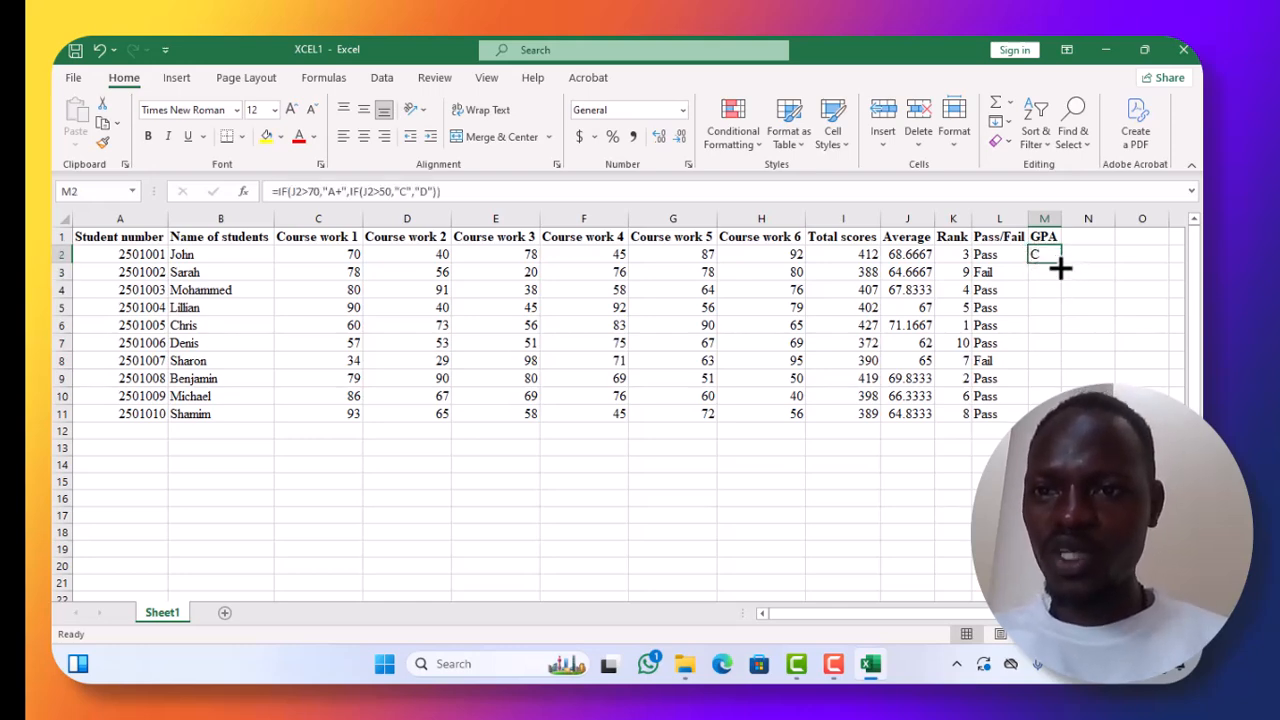
{"action": "left_click_drag", "start_coordinate": [1062, 262], "coordinate": [1060, 413]}
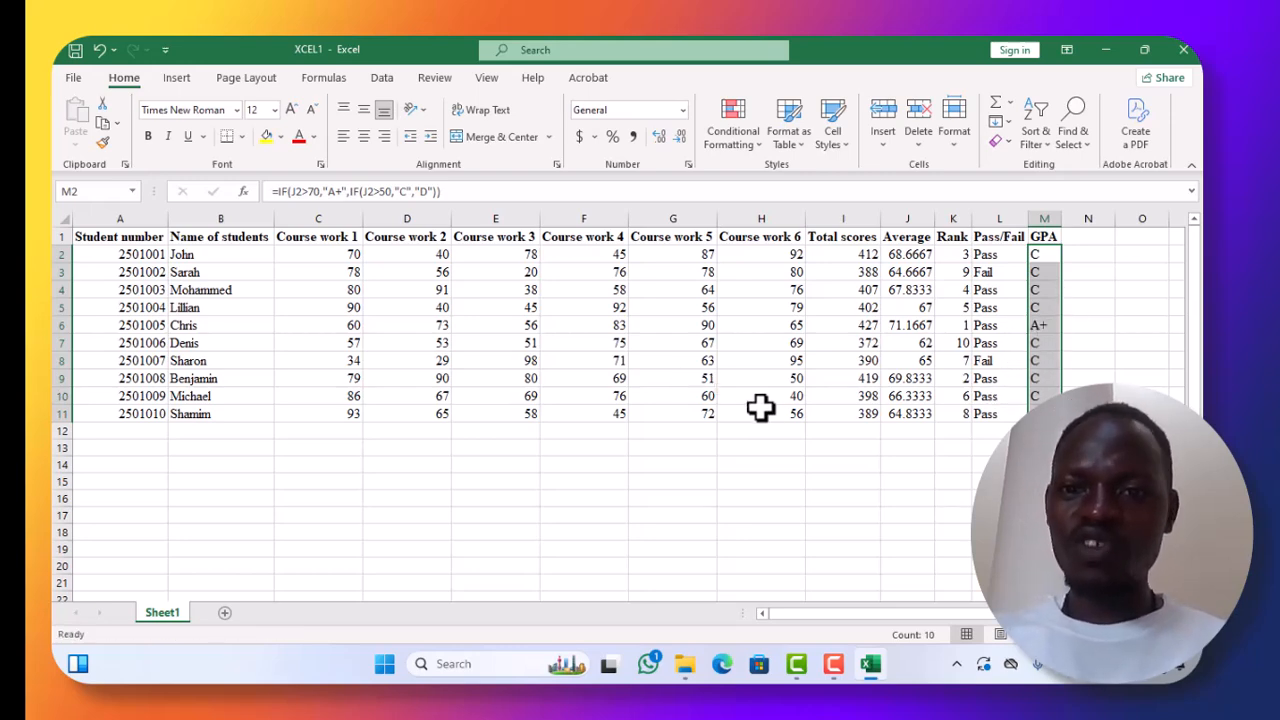
Change the Course work 5 score in G11 to 35
{"action": "left_click", "coordinate": [712, 418]}
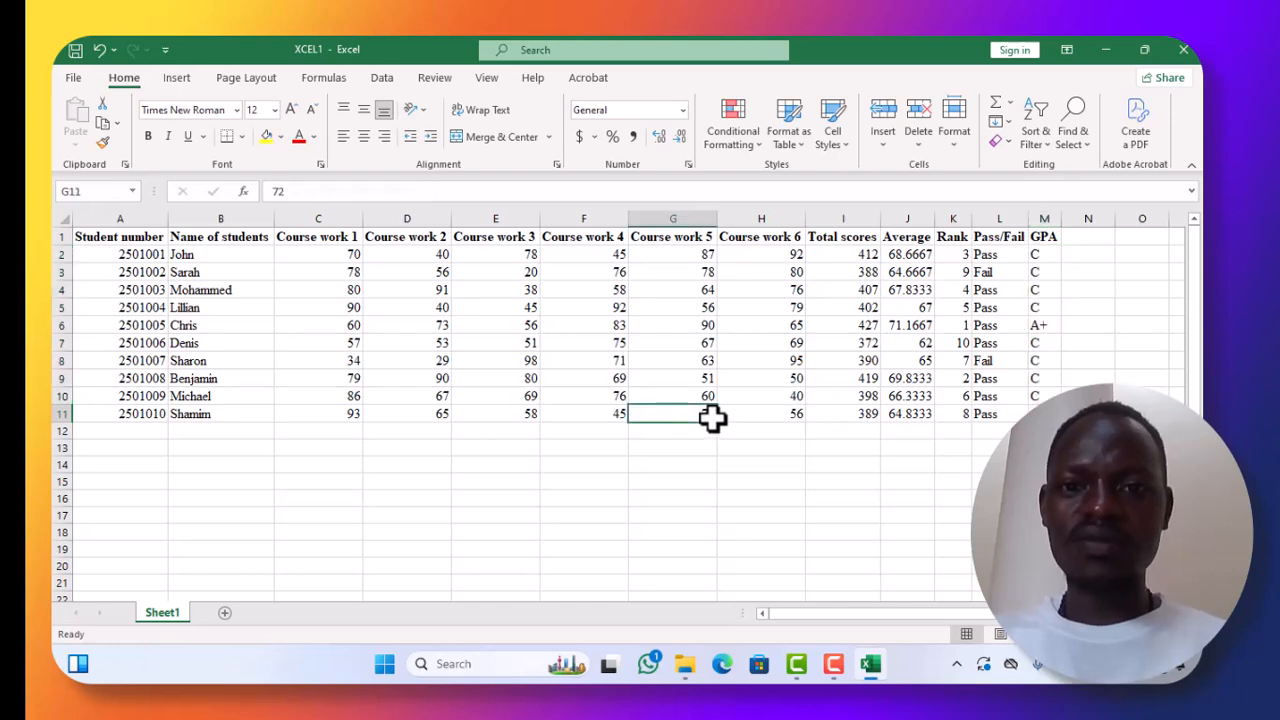
{"action": "type", "text": "35"}
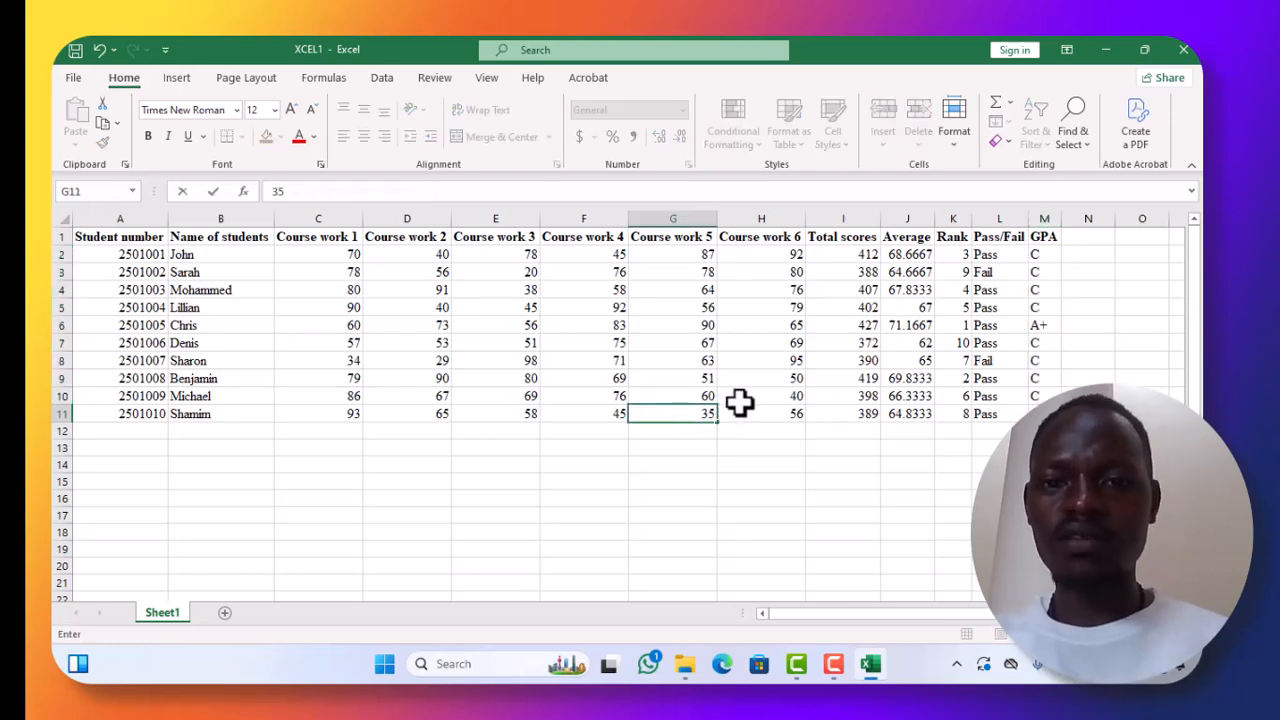
{"action": "left_click", "coordinate": [699, 392]}
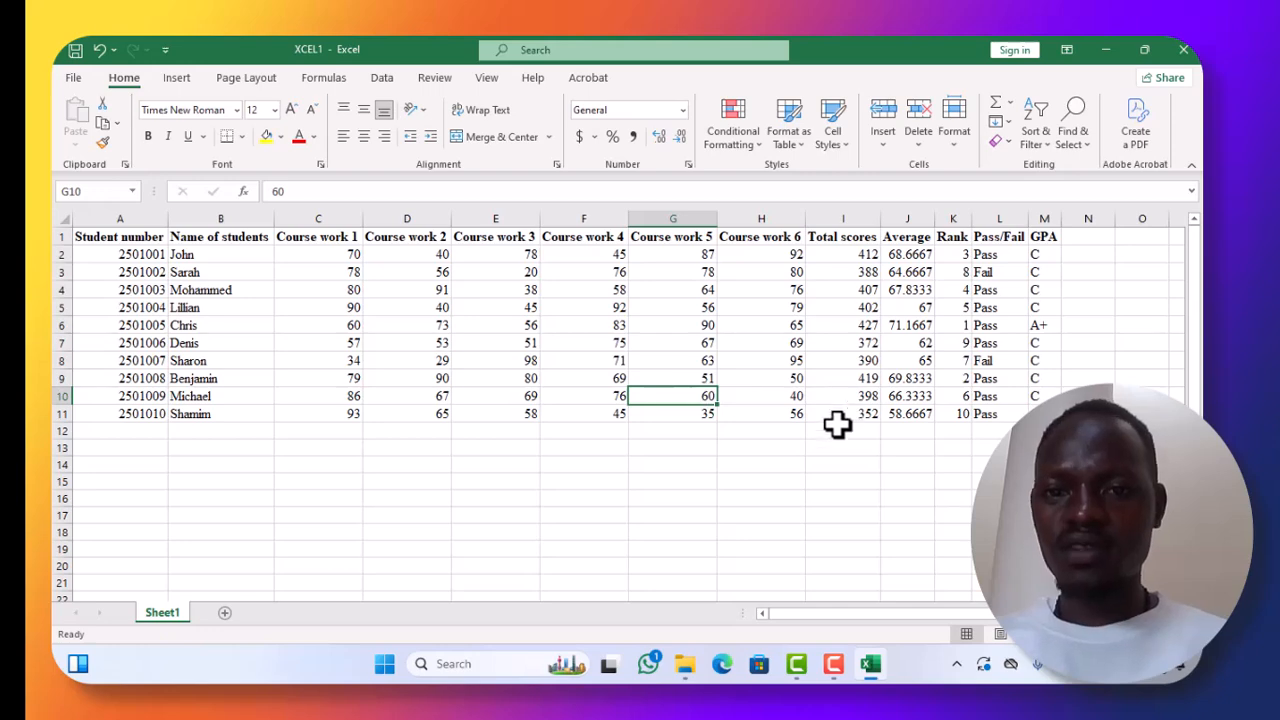
{"action": "left_click", "coordinate": [799, 418]}
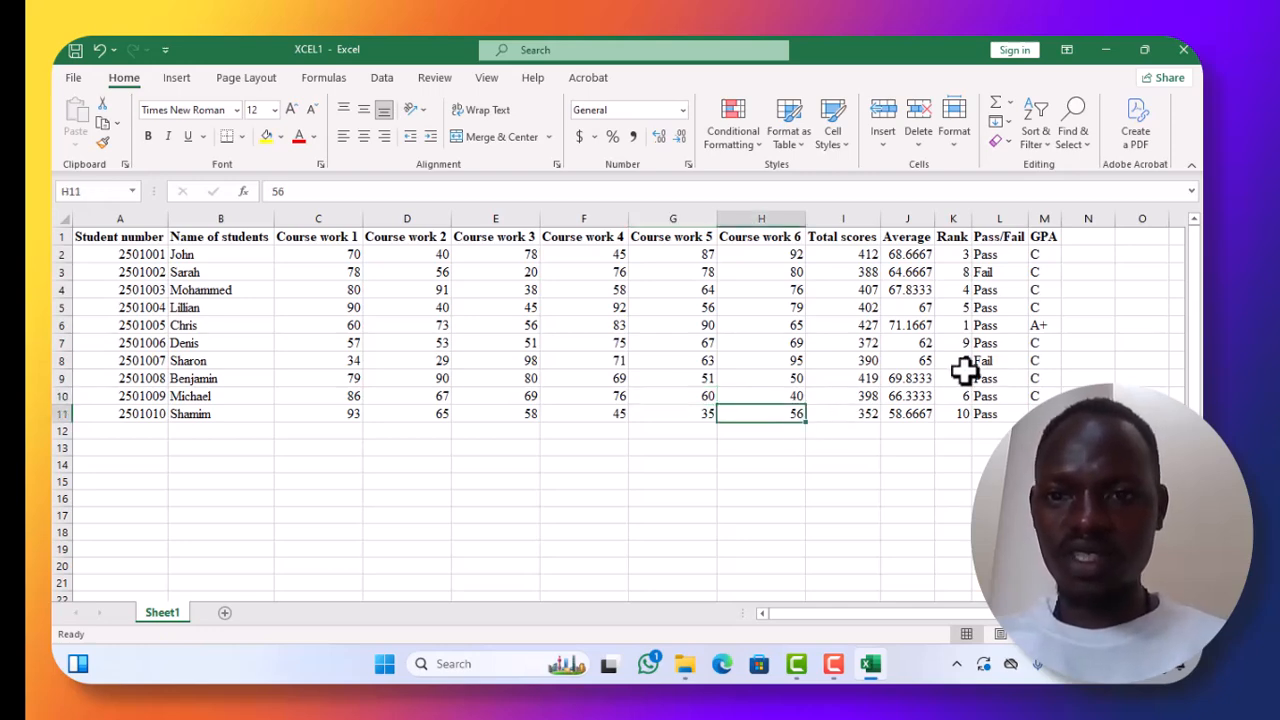
{"action": "left_click", "coordinate": [915, 364]}
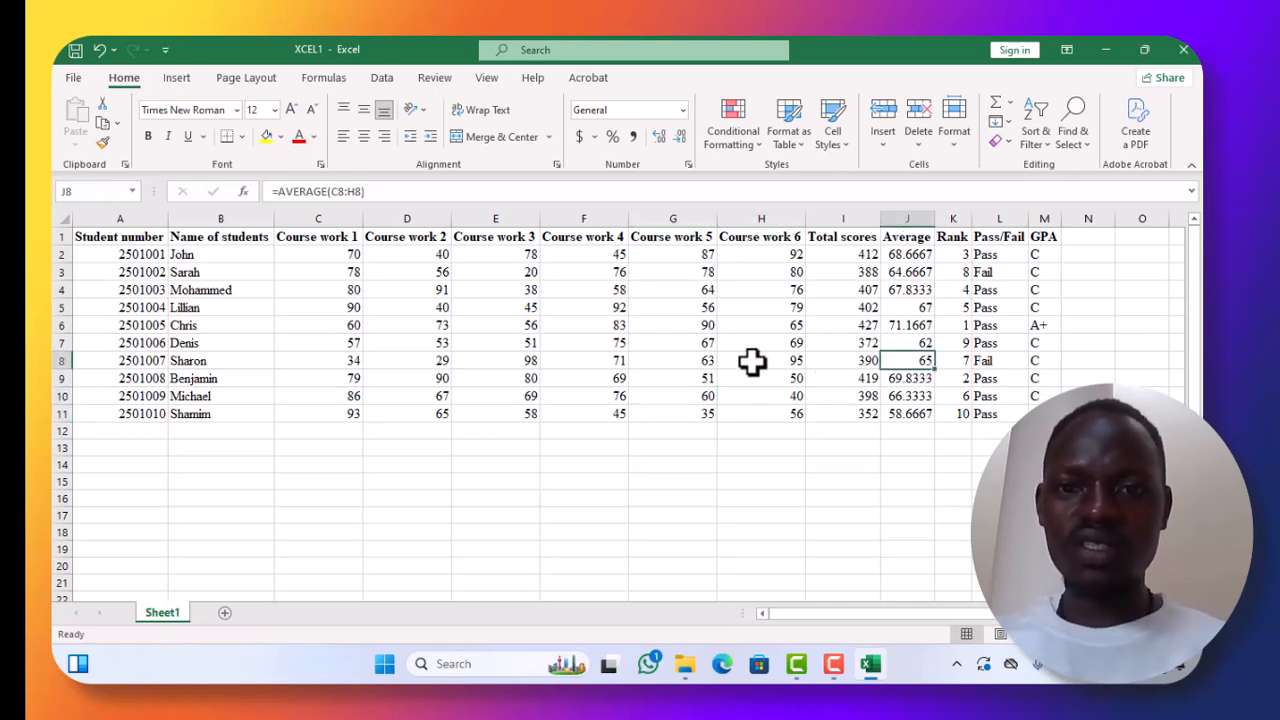
Change the Course work 5 score in G8 to 53 and the Course work 6 score in H3 to 98
{"action": "left_click", "coordinate": [706, 363]}
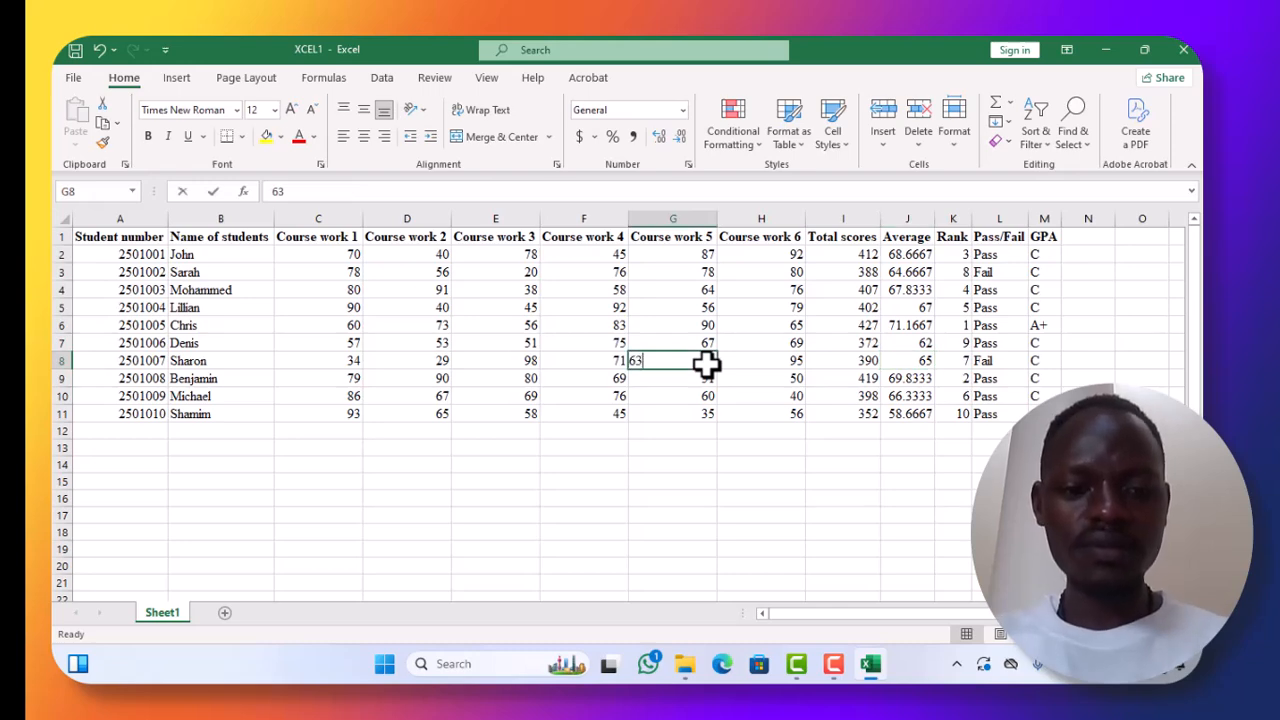
{"action": "type", "text": "53"}
{"action": "left_click", "coordinate": [779, 361]}
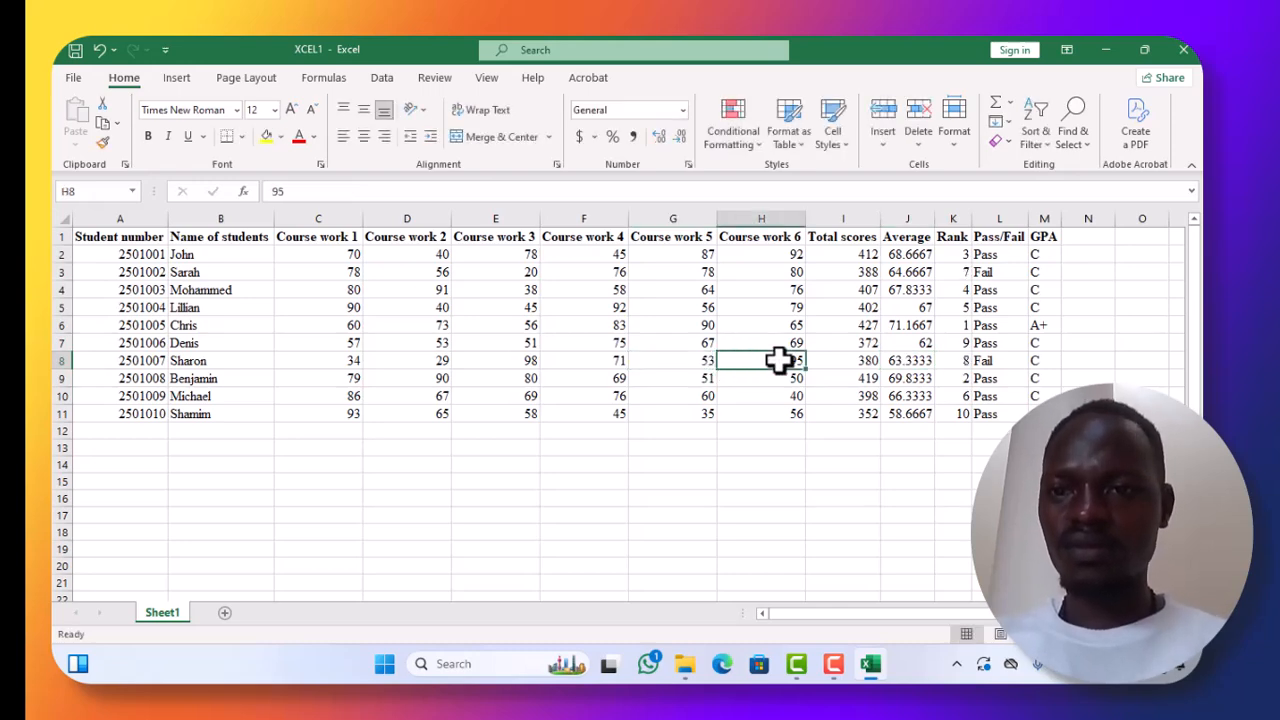
{"action": "left_click", "coordinate": [776, 272]}
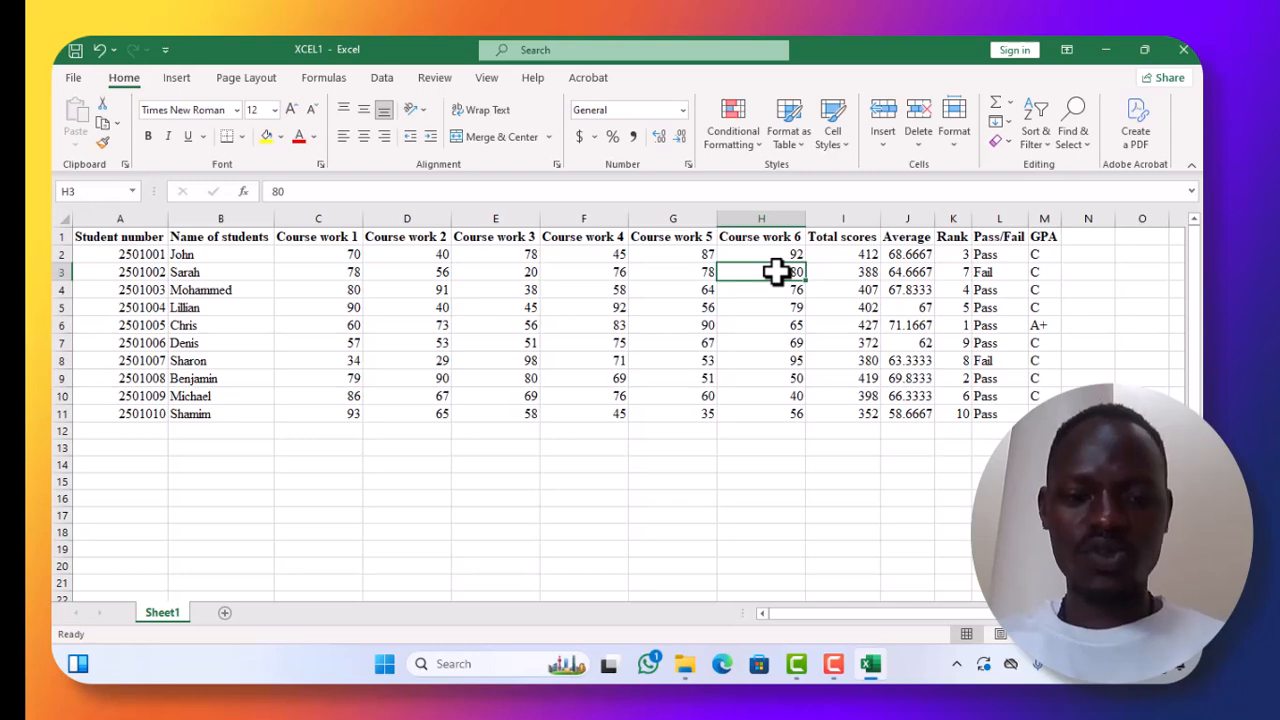
{"action": "type", "text": "98"}
{"action": "left_click", "coordinate": [789, 294]}
{"action": "left_click", "coordinate": [797, 338]}
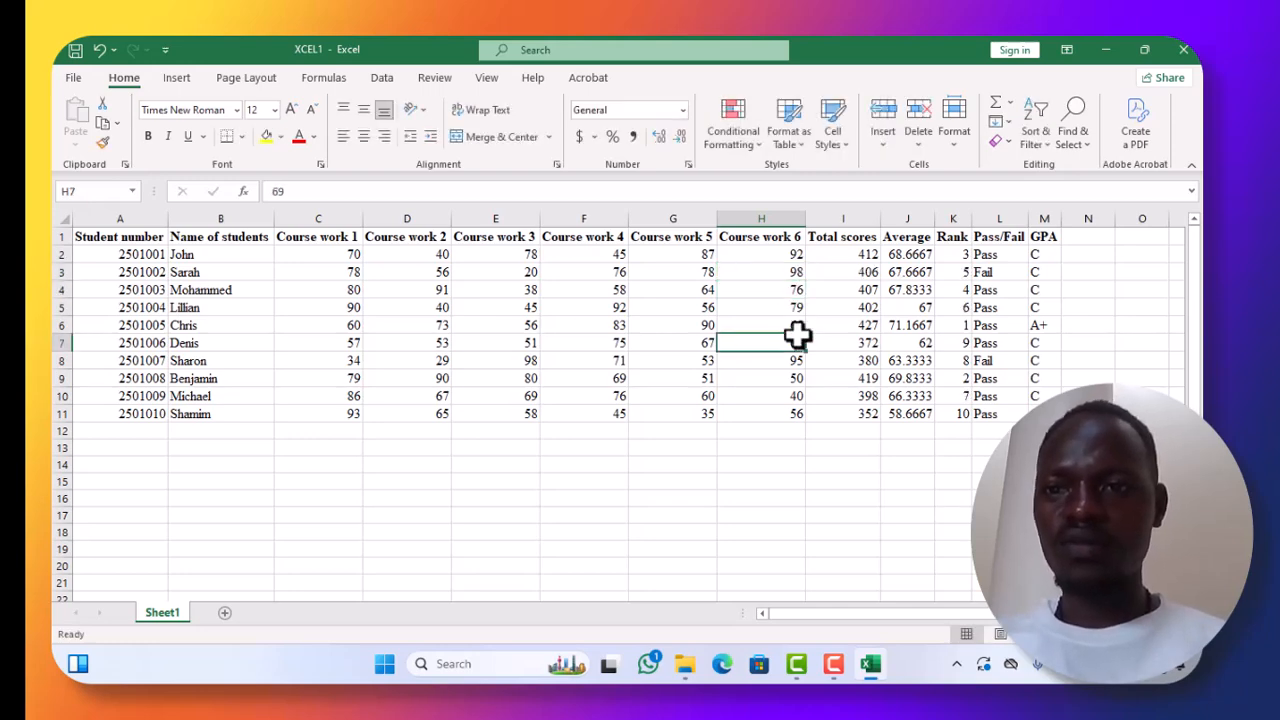